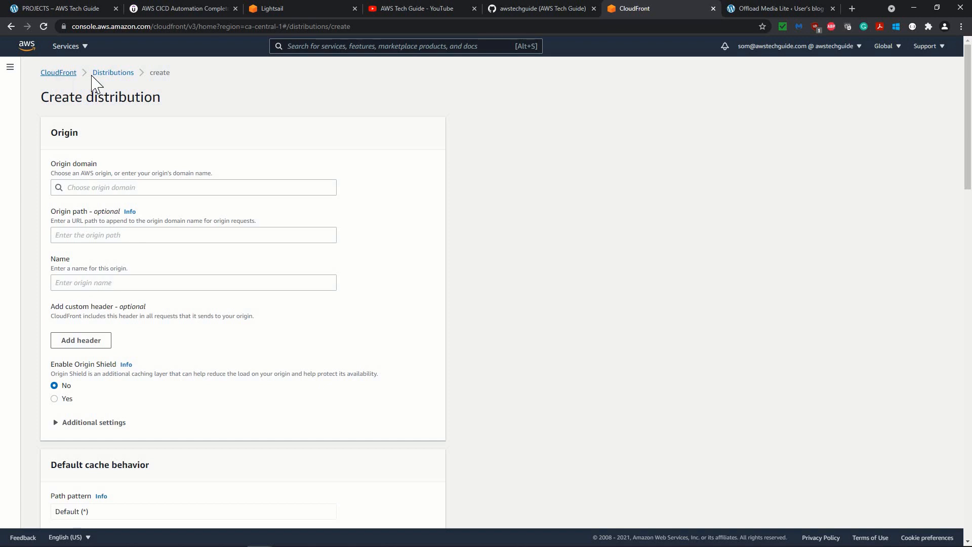
# Create a CloudFront origin access identity named oai-brandnmarket.
pyautogui.click(9, 67)
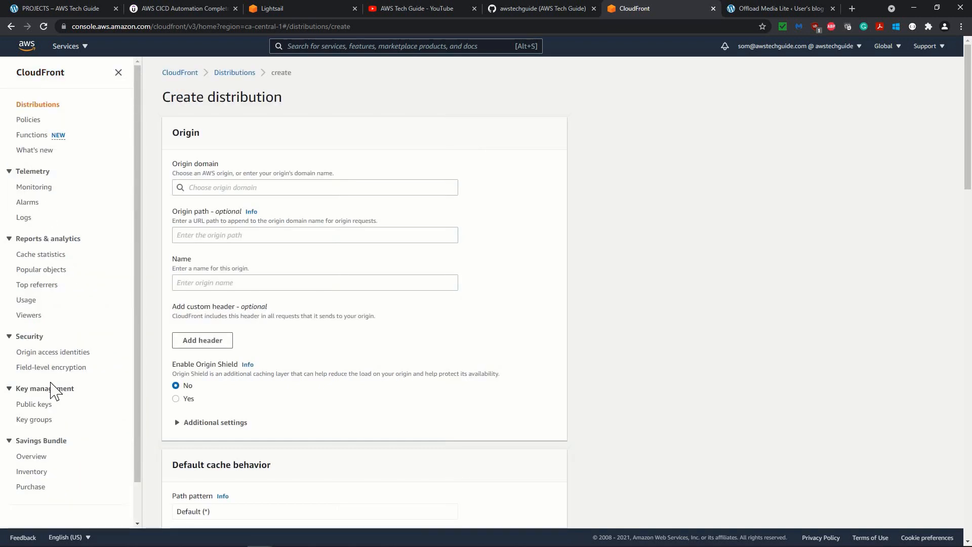
pyautogui.click(55, 353)
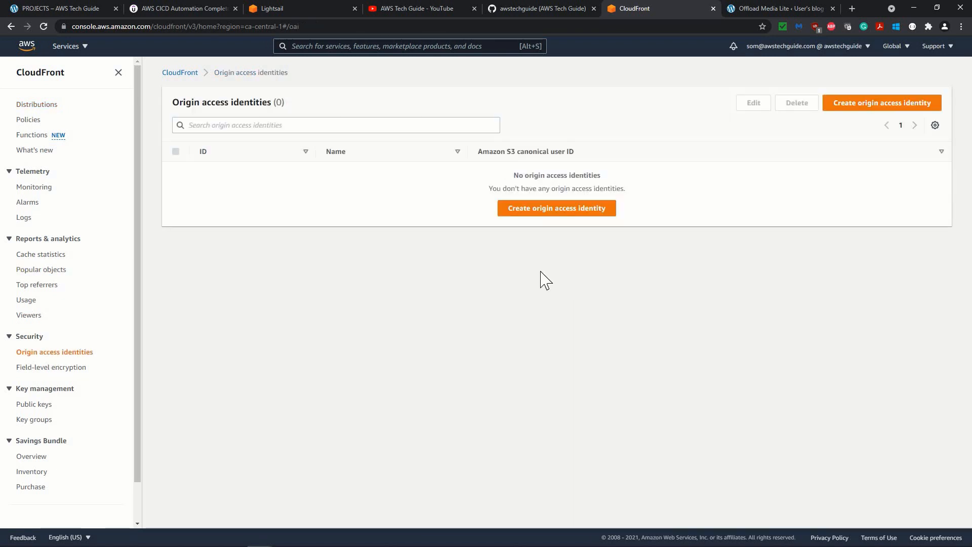
pyautogui.click(859, 105)
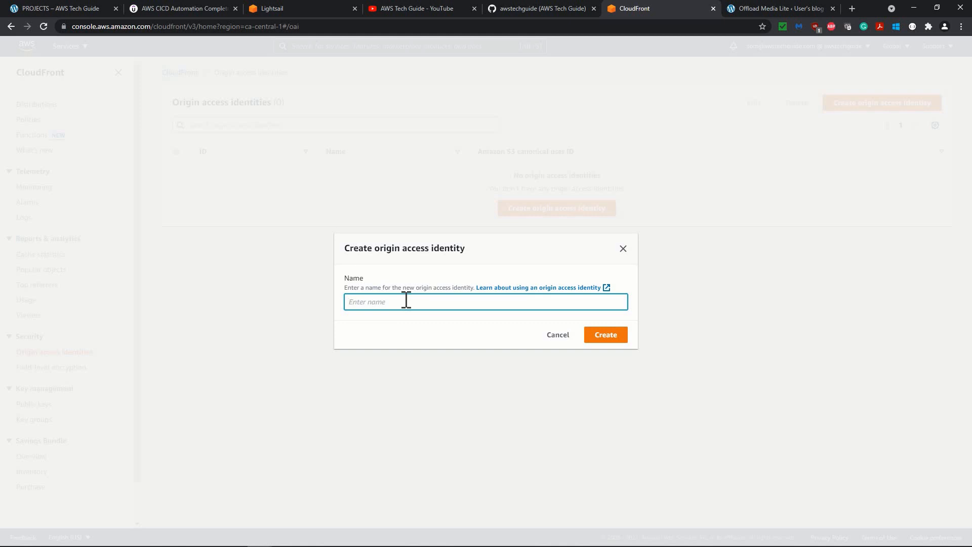
pyautogui.write('oai-brandnmarket')
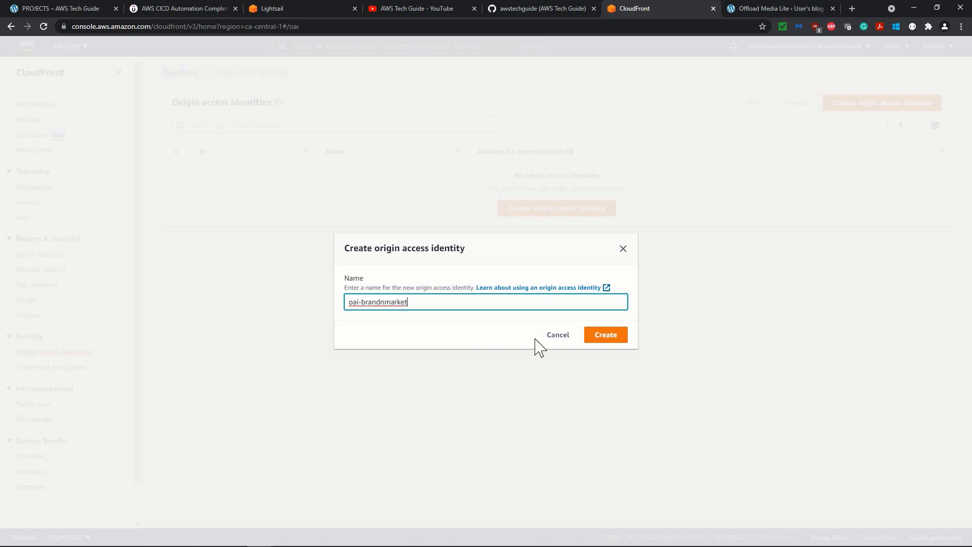
pyautogui.click(612, 338)
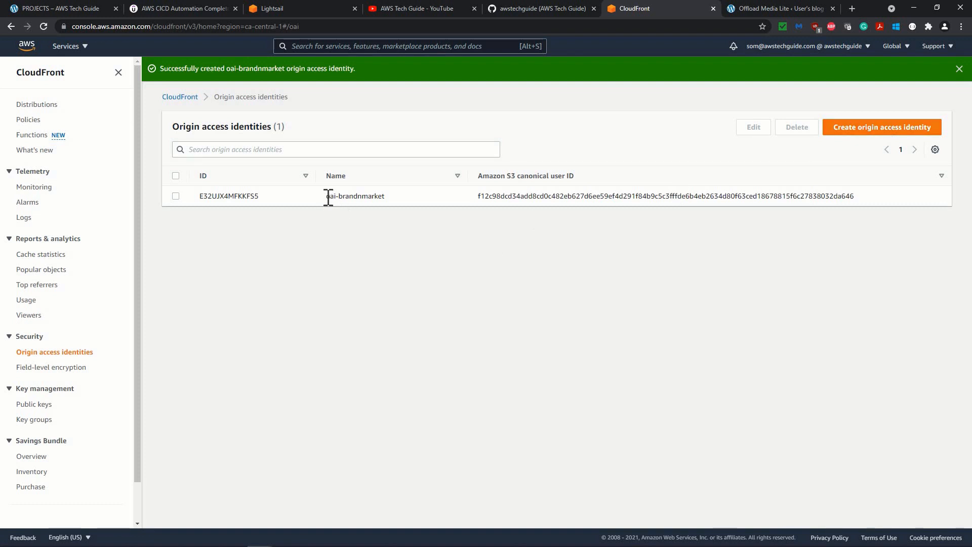
pyautogui.moveTo(327, 197); pyautogui.dragTo(384, 195)
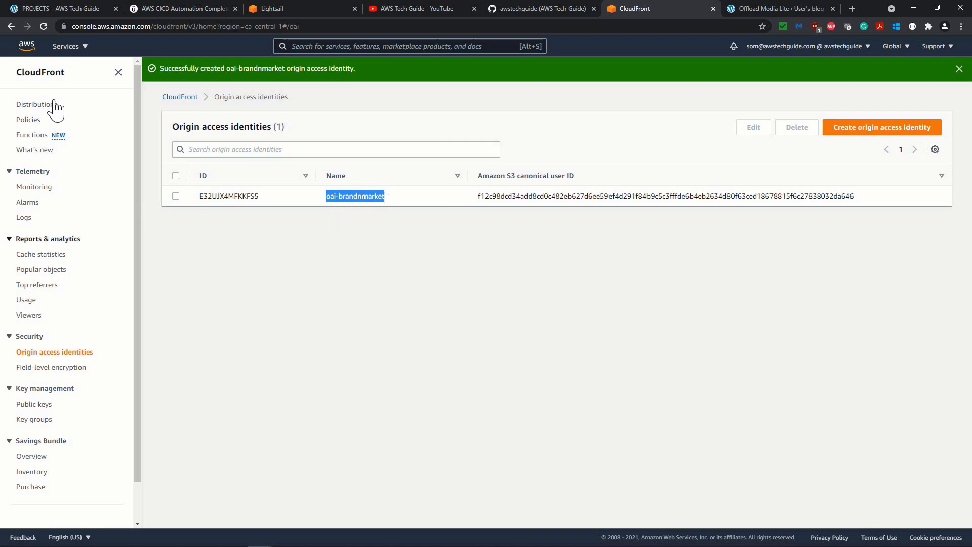
# Start a new distribution and choose the wp-content-awstg-demo S3 bucket as its origin domain.
pyautogui.click(34, 106)
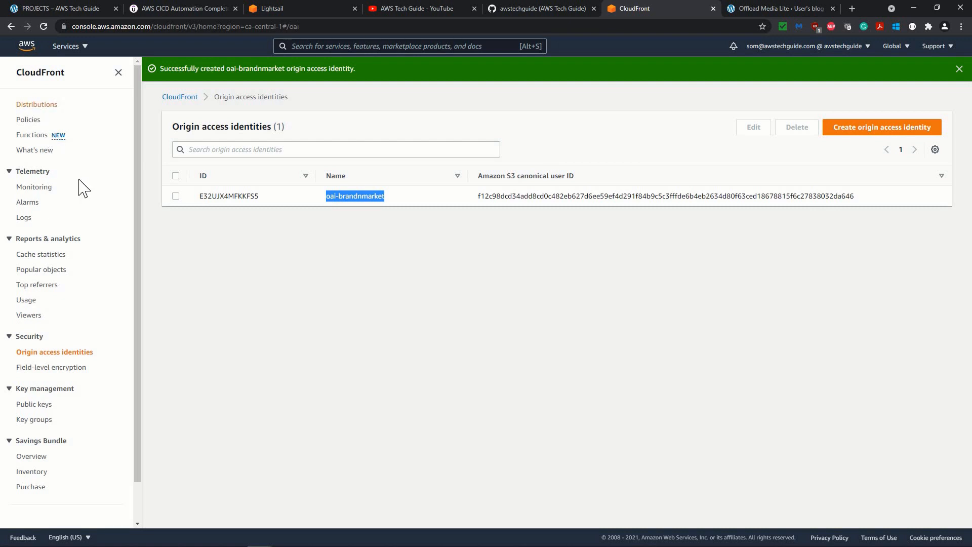
pyautogui.click(884, 144)
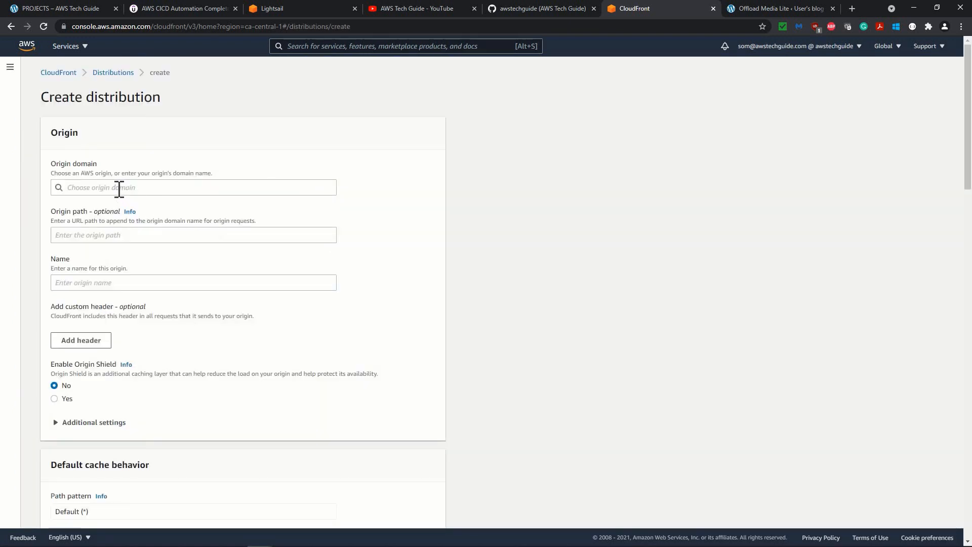
pyautogui.click(119, 188)
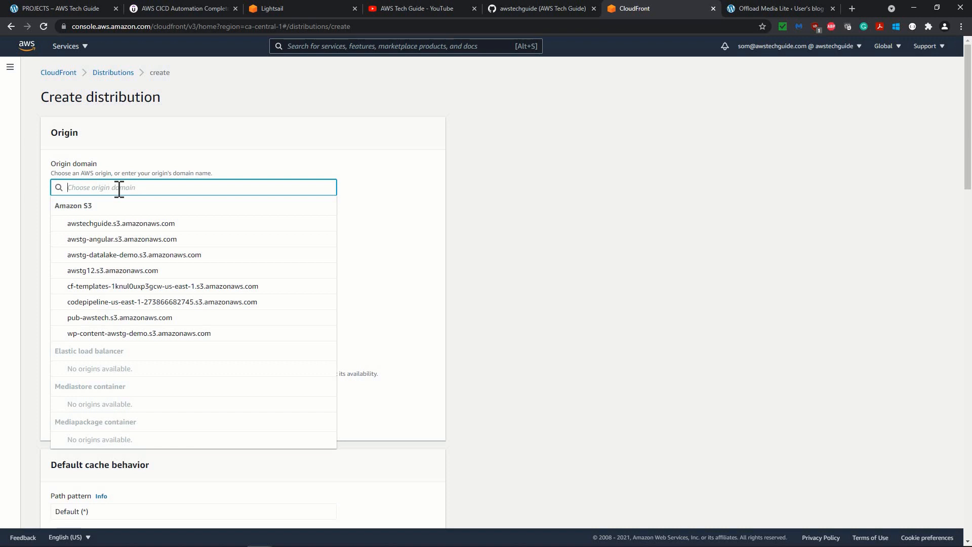
pyautogui.click(134, 333)
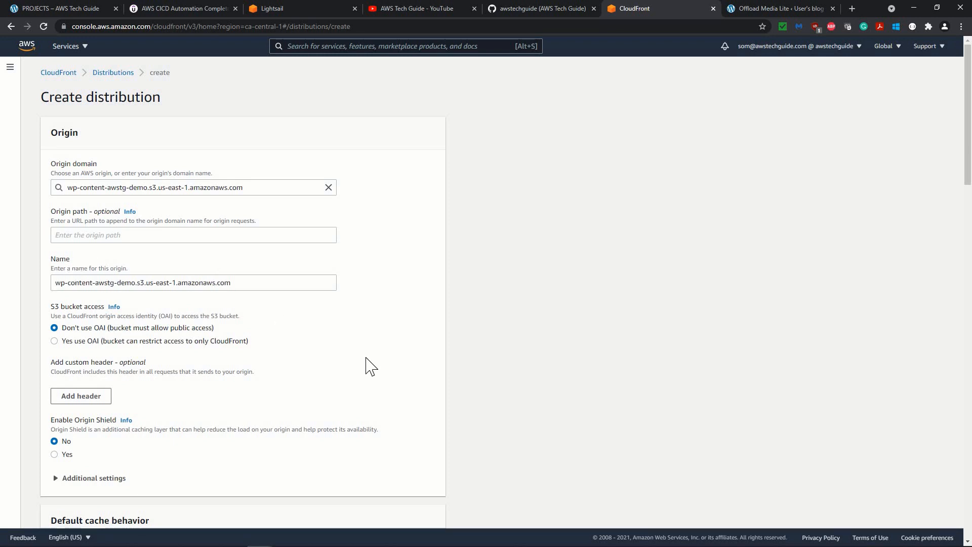
# Restrict S3 bucket access to the oai-brandnmarket origin access identity and let CloudFront update the bucket policy.
pyautogui.scroll(-1, 54, 263)
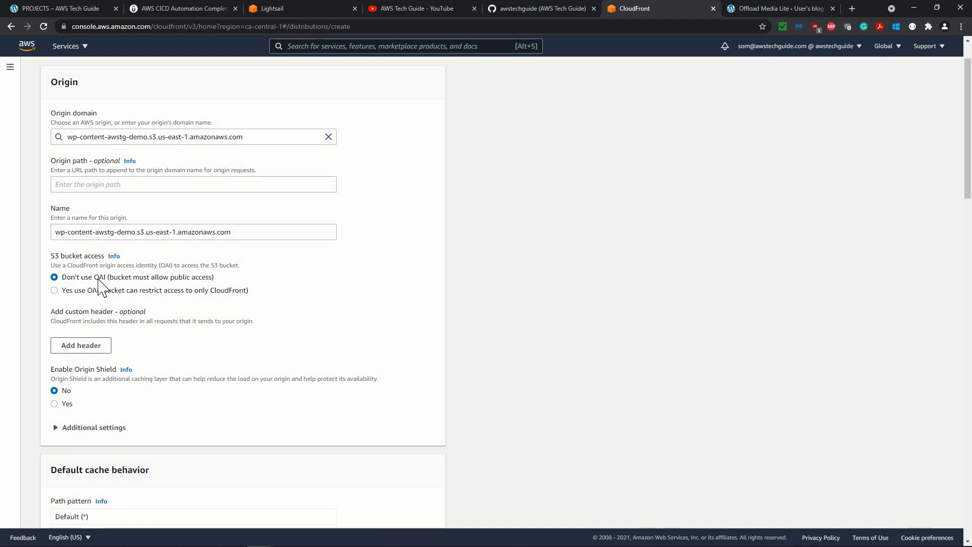
pyautogui.click(58, 290)
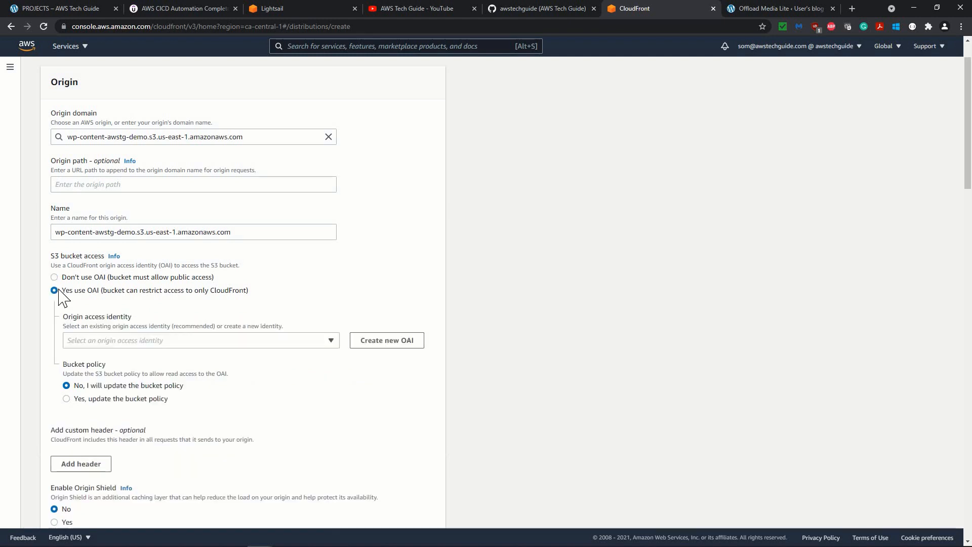
pyautogui.click(333, 344)
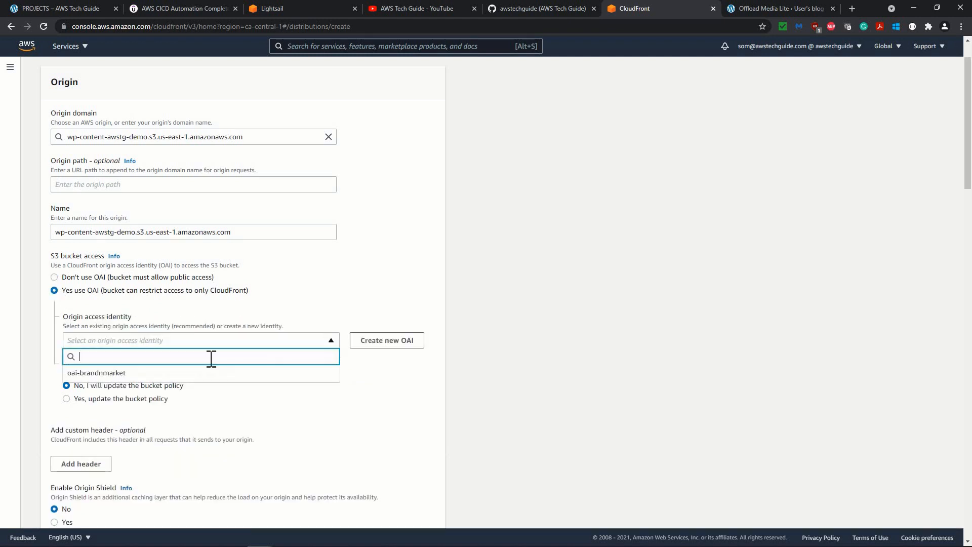
pyautogui.click(118, 373)
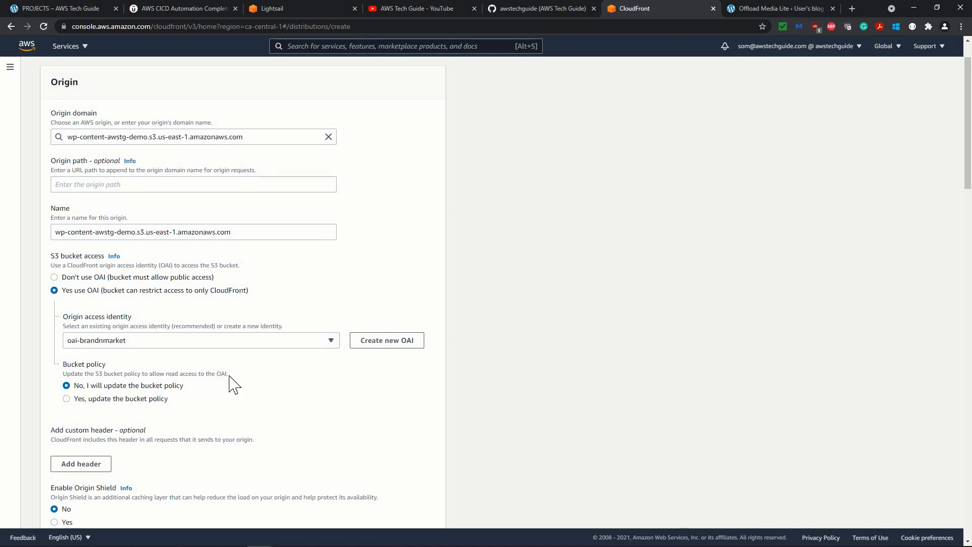
pyautogui.click(70, 399)
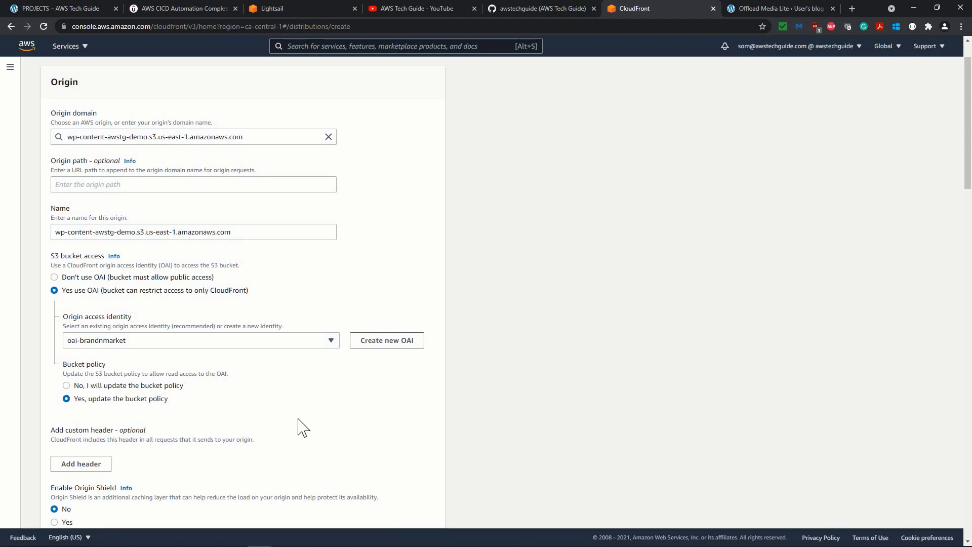
# Add cdn.brandnmarket.com as the distribution's alternate domain name, copying the domain from the WordPress site's address.
pyautogui.scroll(-2, 303, 428)
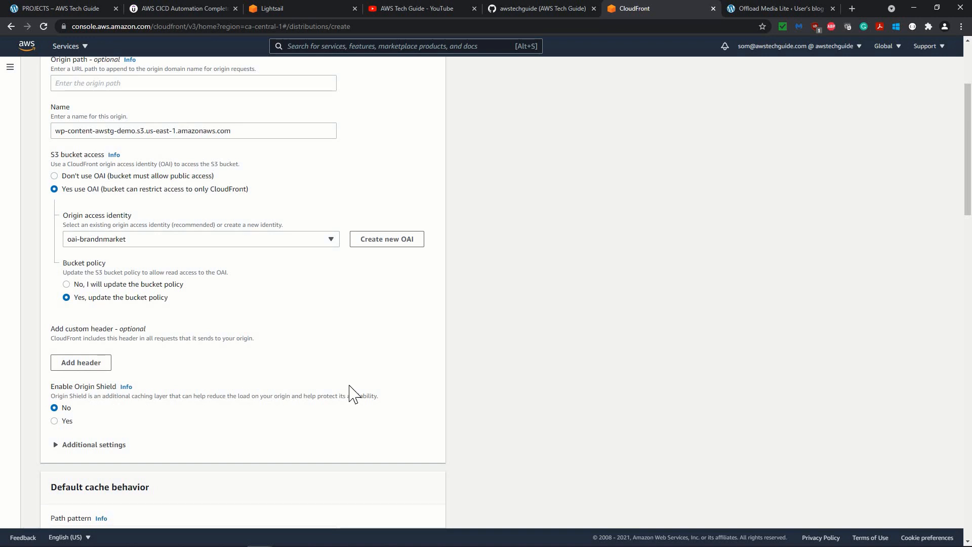
pyautogui.scroll(-4, 349, 387)
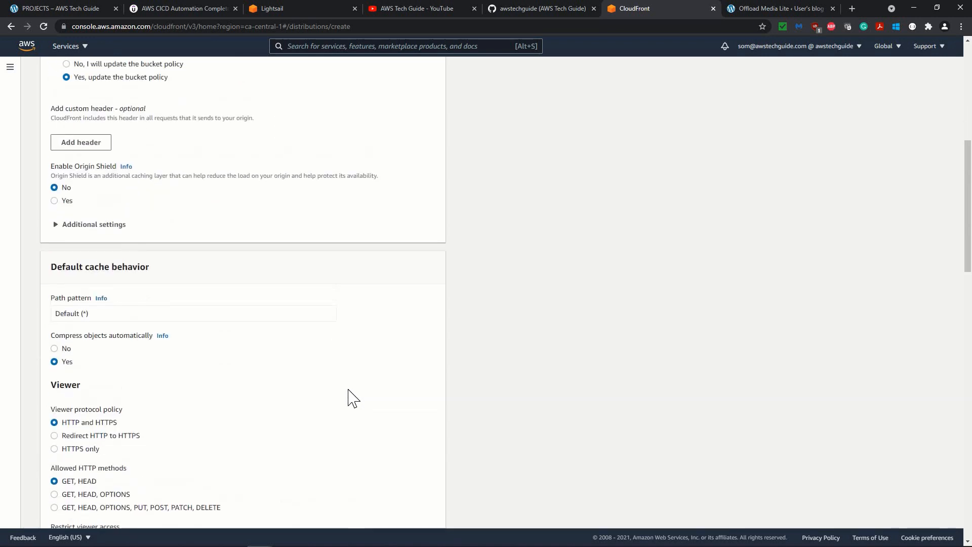
pyautogui.scroll(-2, 353, 398)
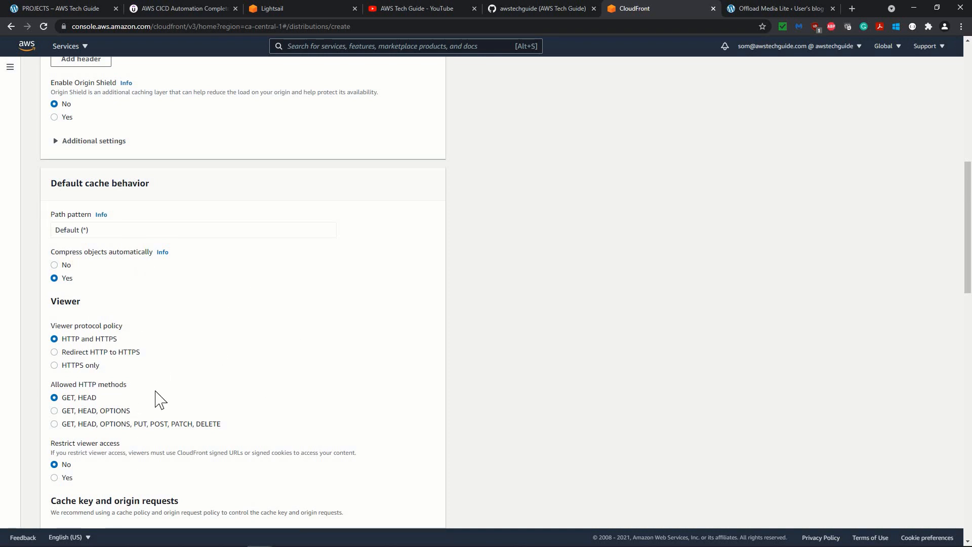
pyautogui.scroll(-5, 223, 372)
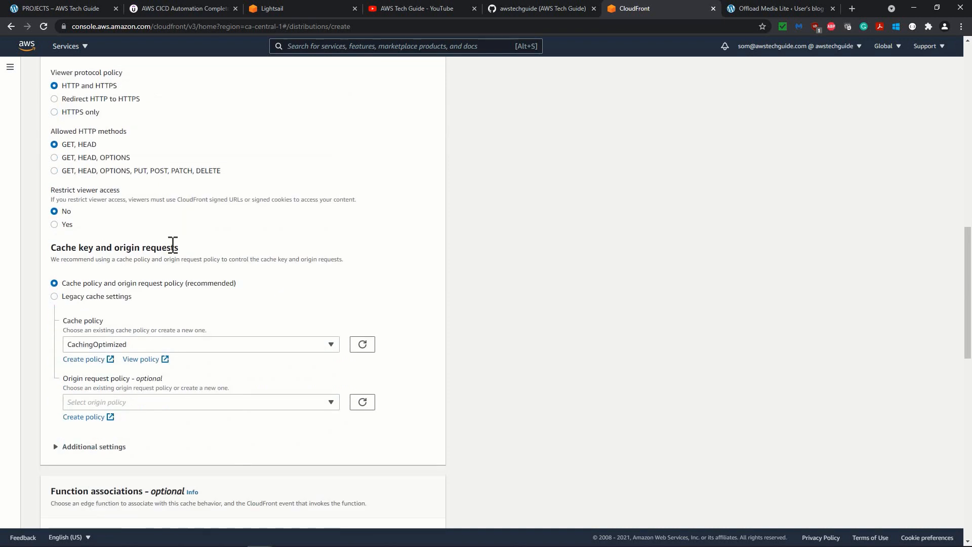
pyautogui.scroll(-5, 323, 342)
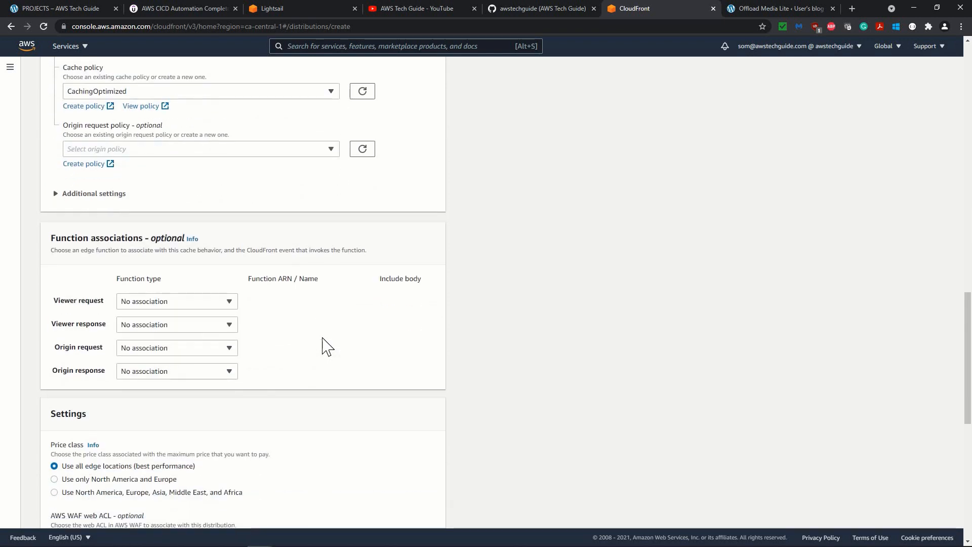
pyautogui.scroll(-5, 324, 347)
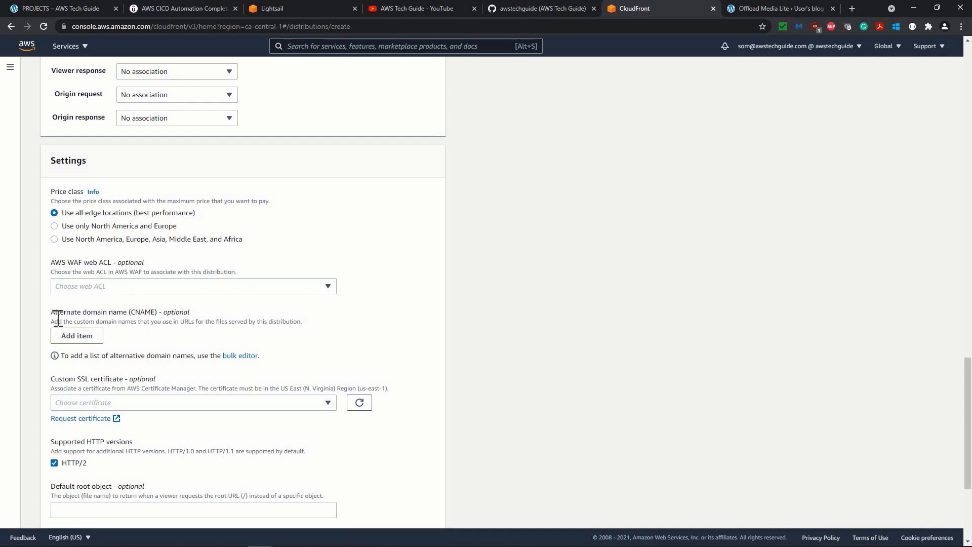
pyautogui.click(79, 336)
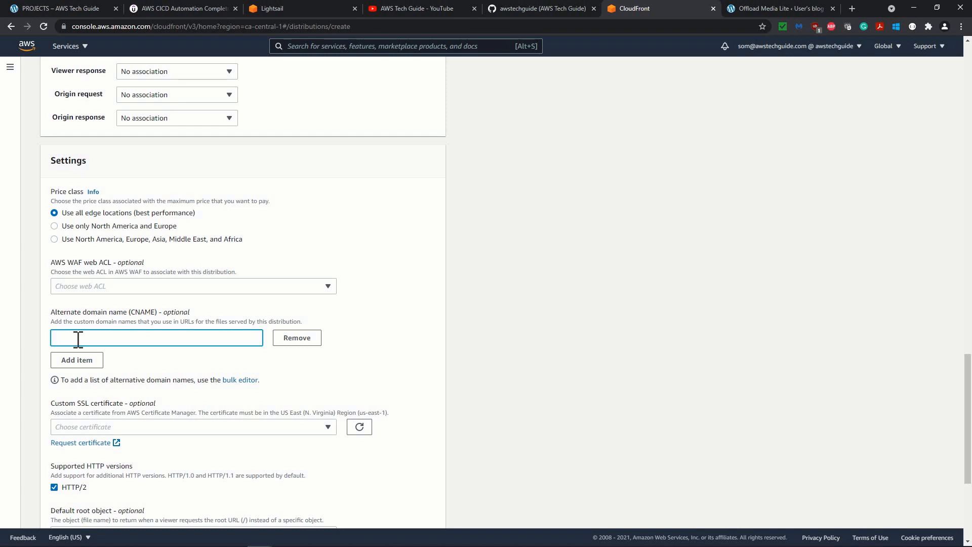
pyautogui.write('n.')
pyautogui.click(737, 10)
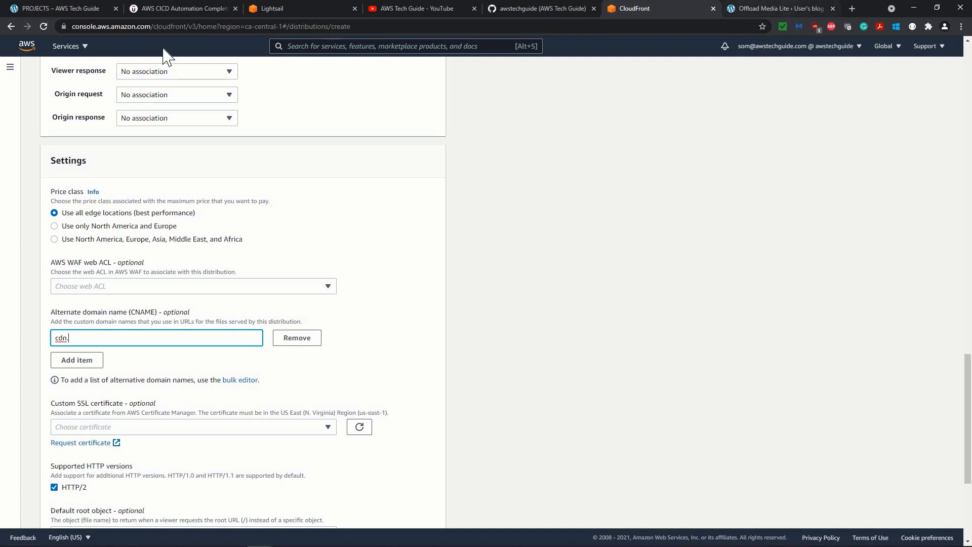
pyautogui.doubleClick(134, 26)
pyautogui.hotkey('ctrl', 'c')
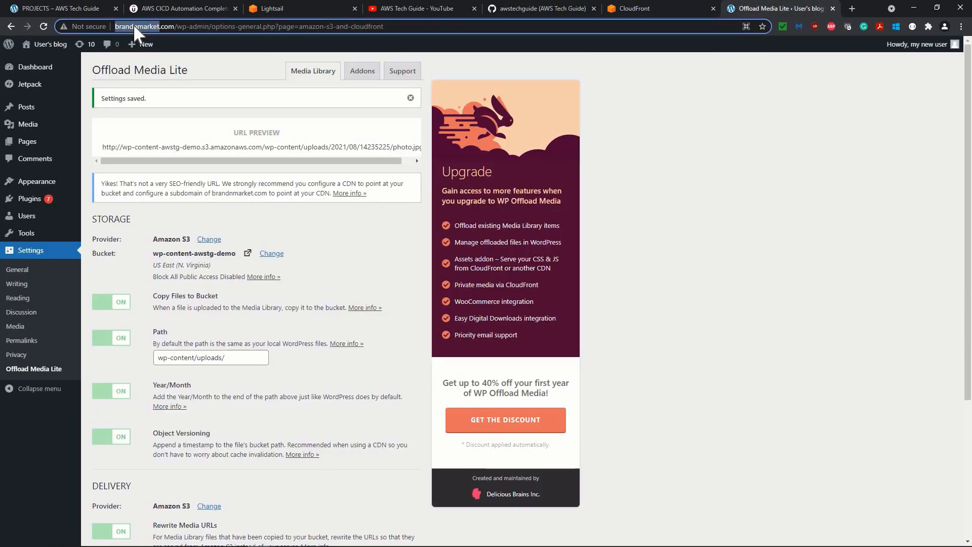
pyautogui.click(643, 9)
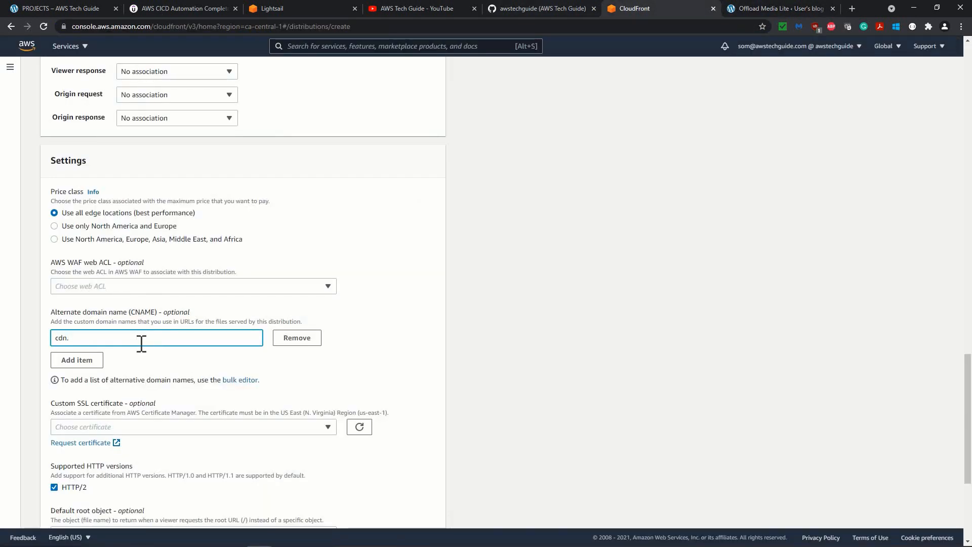
pyautogui.write('.')
pyautogui.hotkey('ctrl', 'v')
pyautogui.write('.com')
pyautogui.click(116, 321)
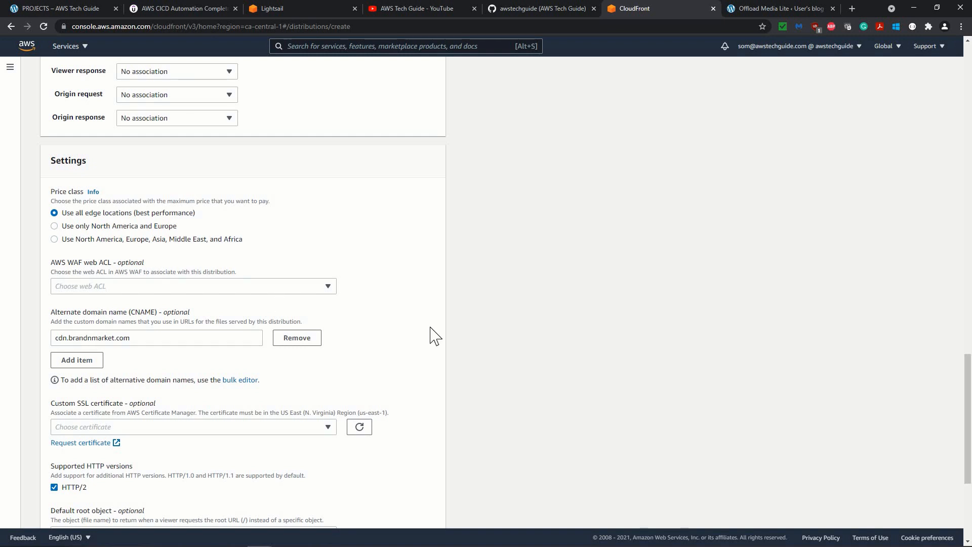
# Associate the brandnmarket.com ACM certificate as the distribution's custom SSL certificate.
pyautogui.scroll(-2, 431, 335)
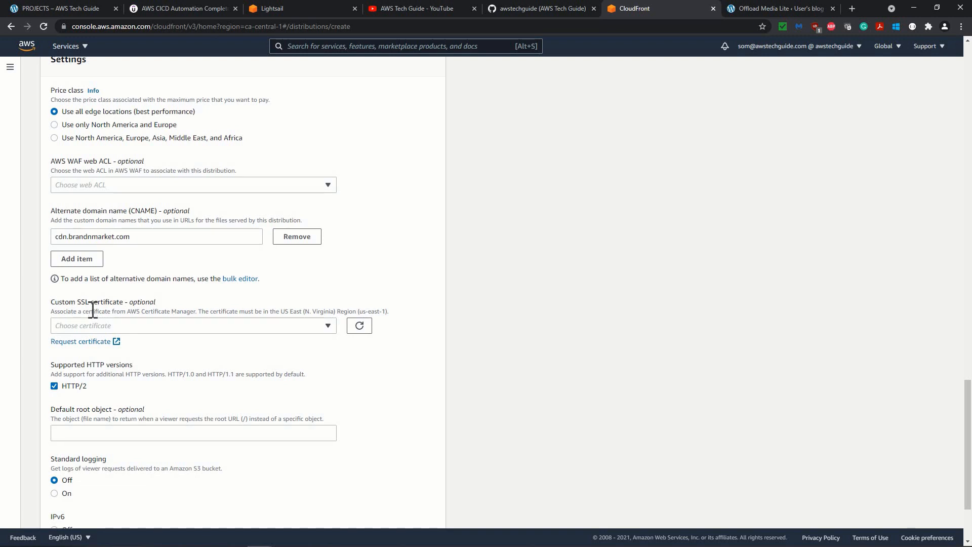
pyautogui.moveTo(92, 311); pyautogui.dragTo(304, 314)
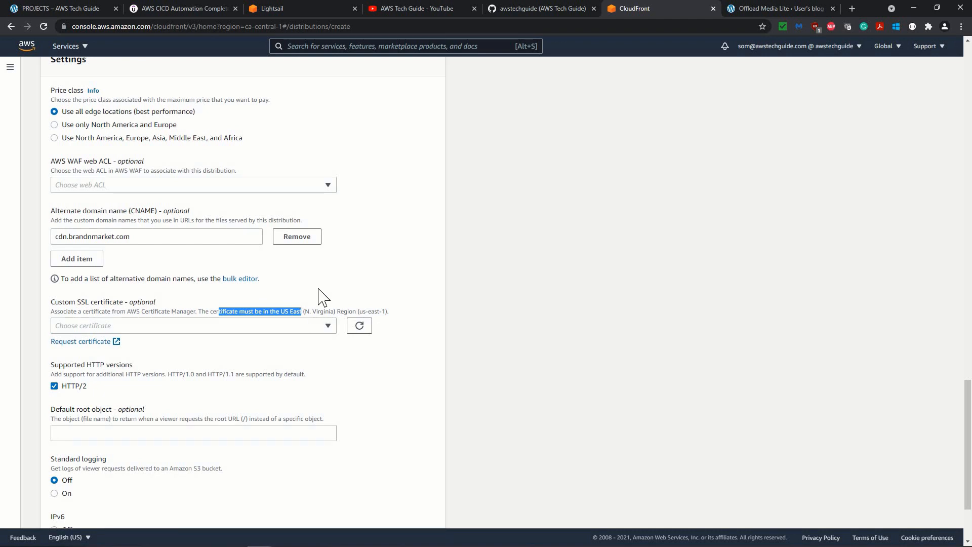
pyautogui.click(350, 285)
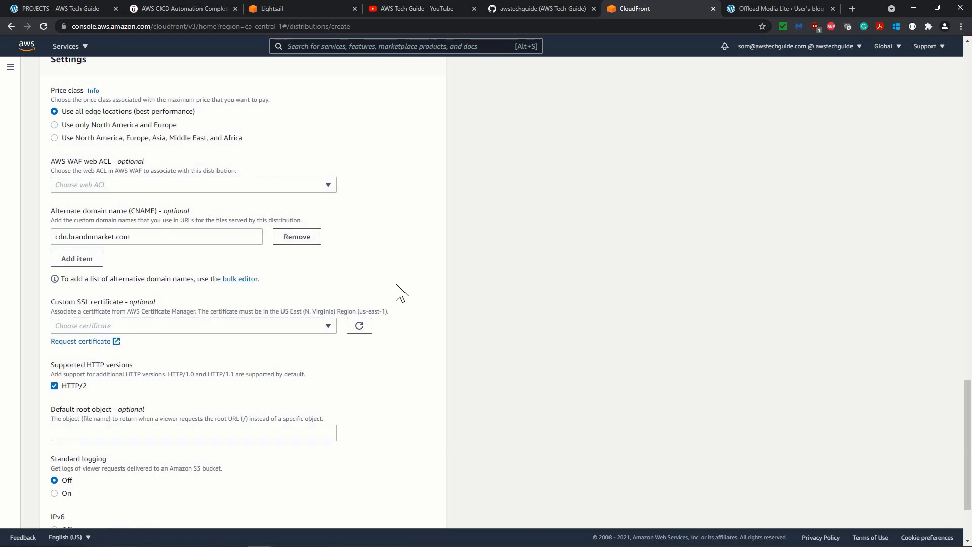
pyautogui.click(329, 327)
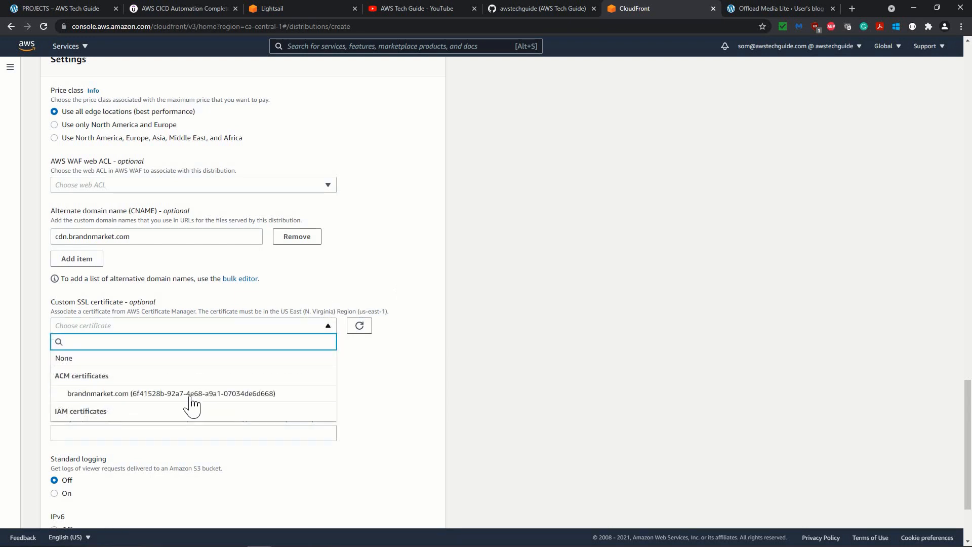
pyautogui.click(147, 390)
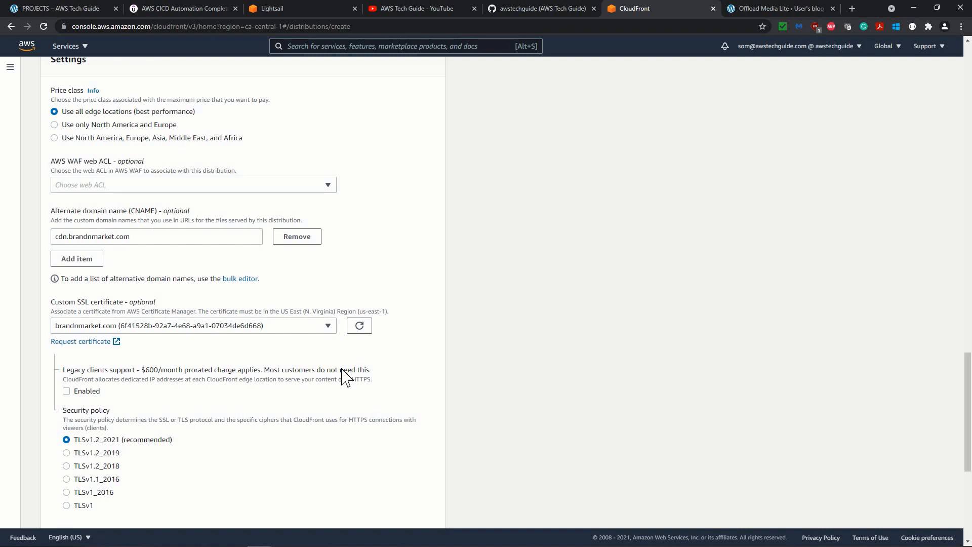
# Turn on standard logging to view its S3 bucket options, and switch it back off.
pyautogui.scroll(-4, 345, 375)
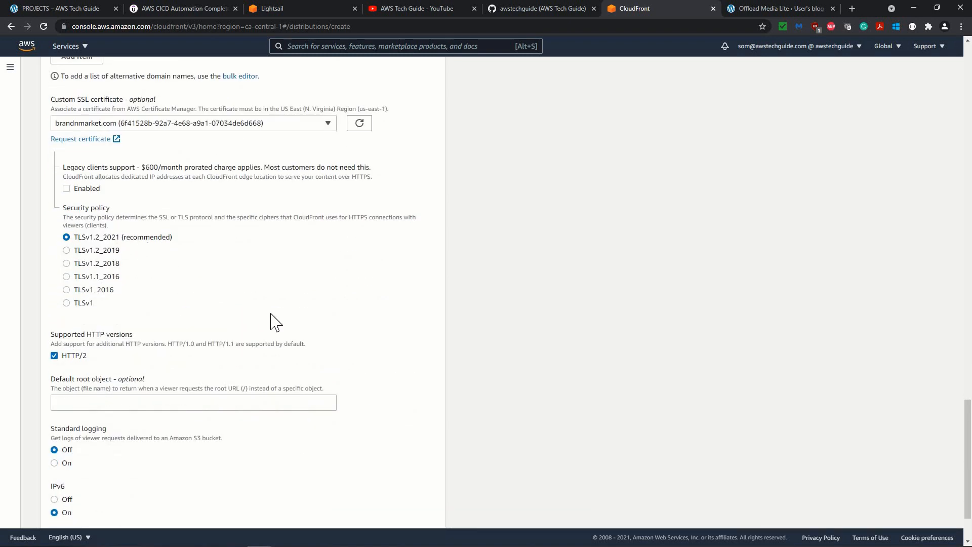
pyautogui.scroll(-1, 284, 326)
pyautogui.scroll(-1, 283, 327)
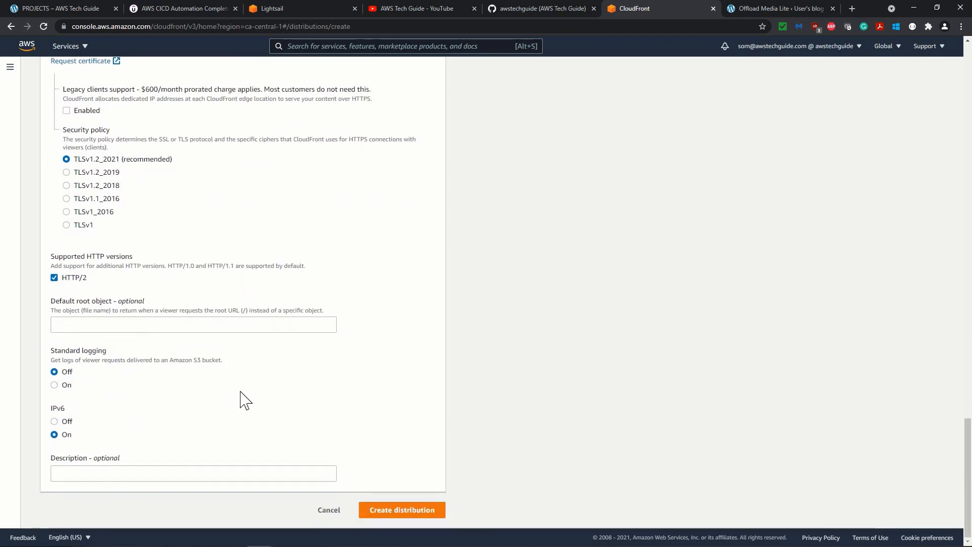
pyautogui.click(55, 385)
pyautogui.scroll(-1, 246, 438)
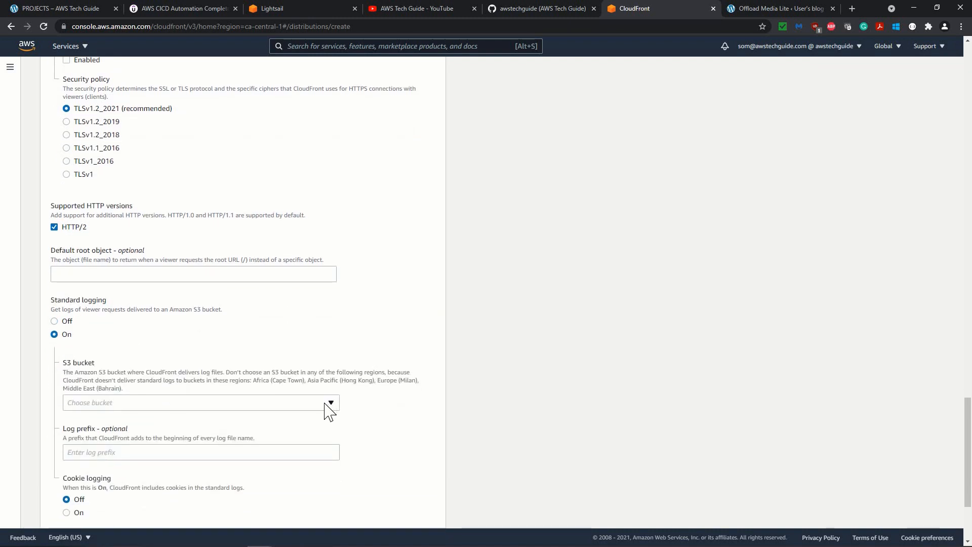
pyautogui.click(54, 321)
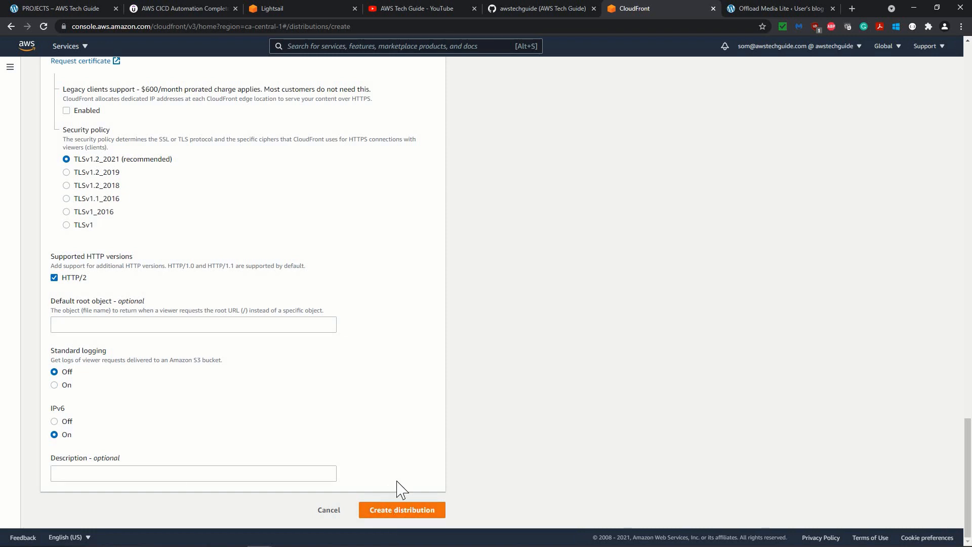
# Try to create the distribution, and review its alternate domain name setting.
pyautogui.click(410, 512)
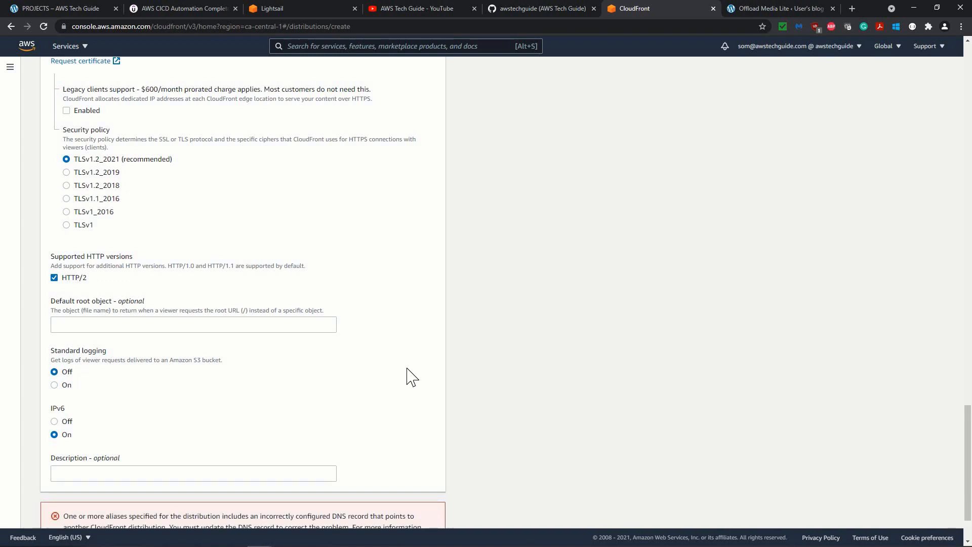
pyautogui.scroll(-2, 409, 378)
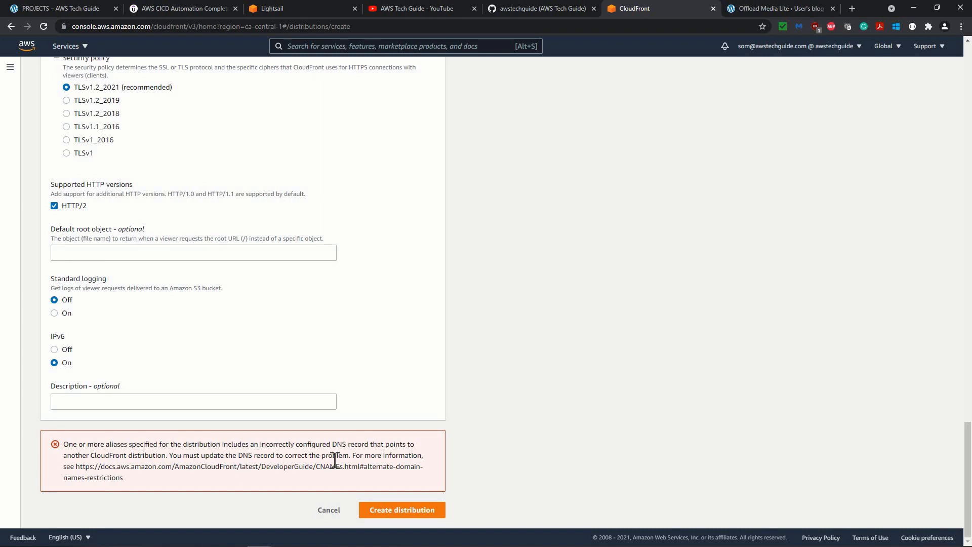
pyautogui.scroll(15, 355, 374)
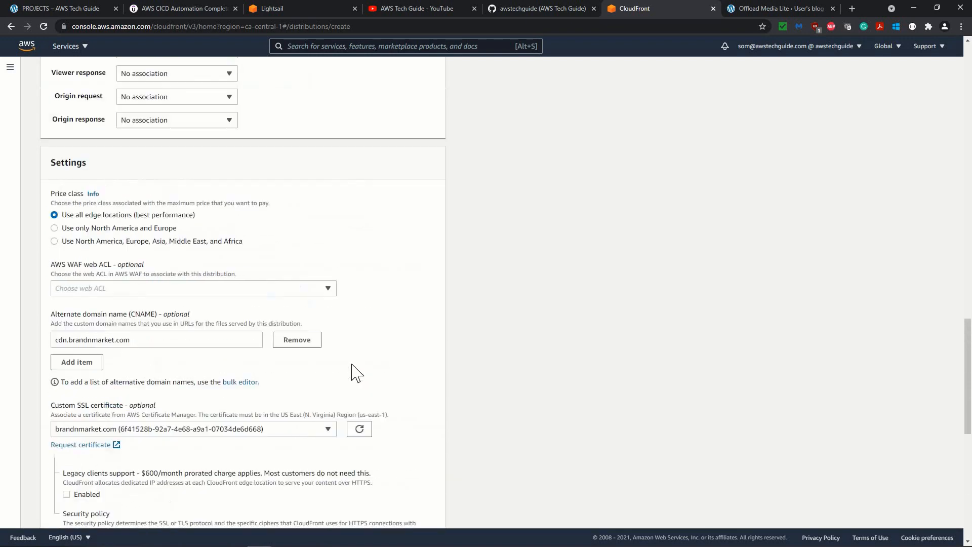
pyautogui.scroll(4, 355, 372)
pyautogui.scroll(-10, 354, 369)
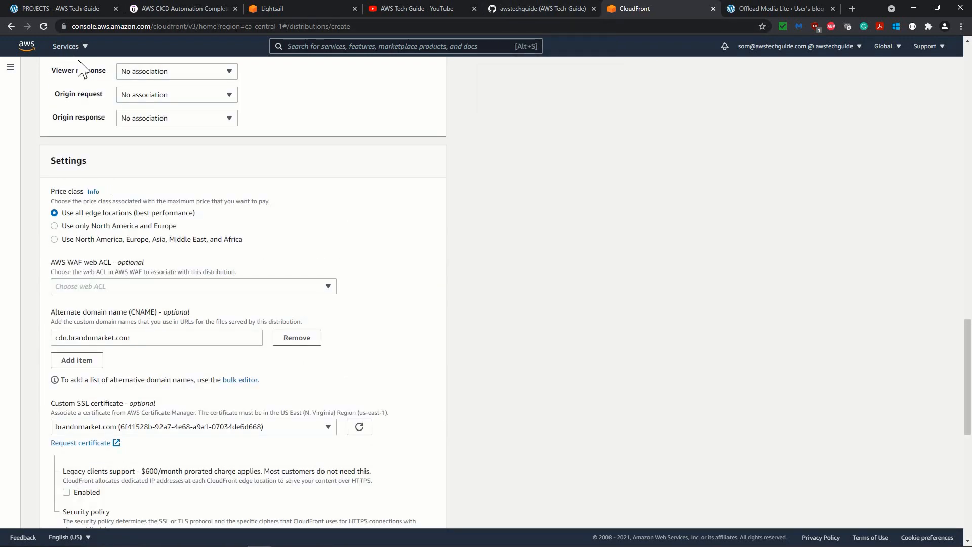
# Open the brandnmarket.com hosted zone in Route 53 in a separate browser tab and select the cdn.brandnmarket.com CNAME record.
pyautogui.click(68, 46)
pyautogui.keyDown('ctrl'); pyautogui.click(66, 179); pyautogui.keyUp('ctrl')
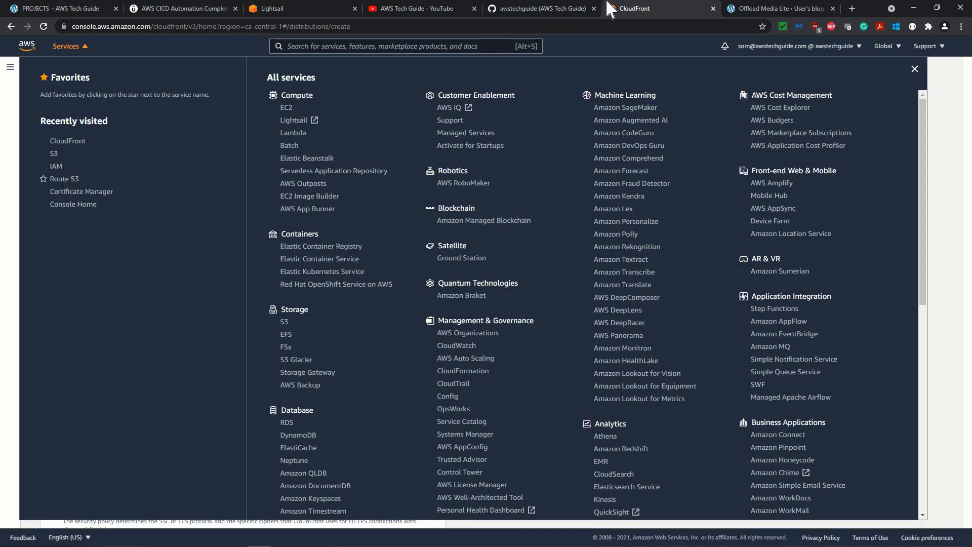
pyautogui.hotkey('ctrl', 'Tab')
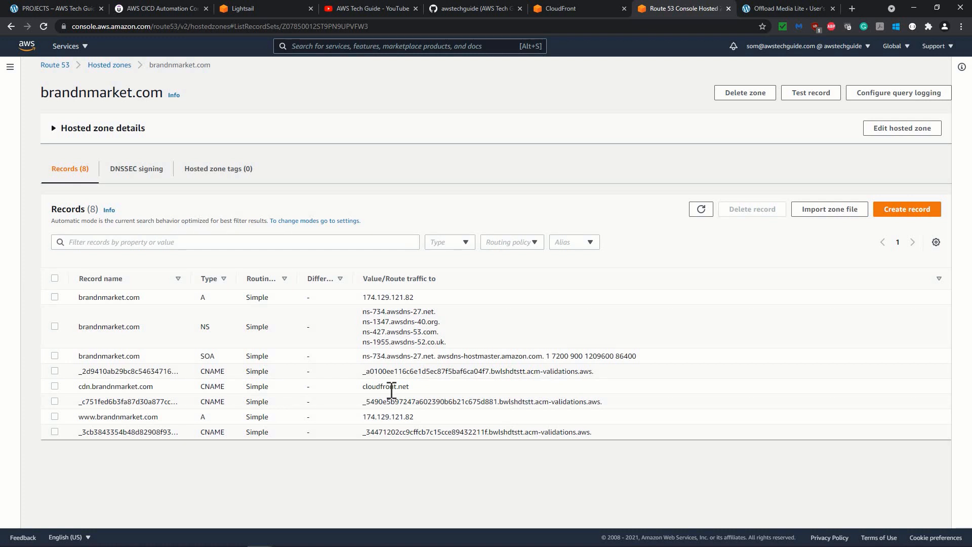
pyautogui.click(55, 387)
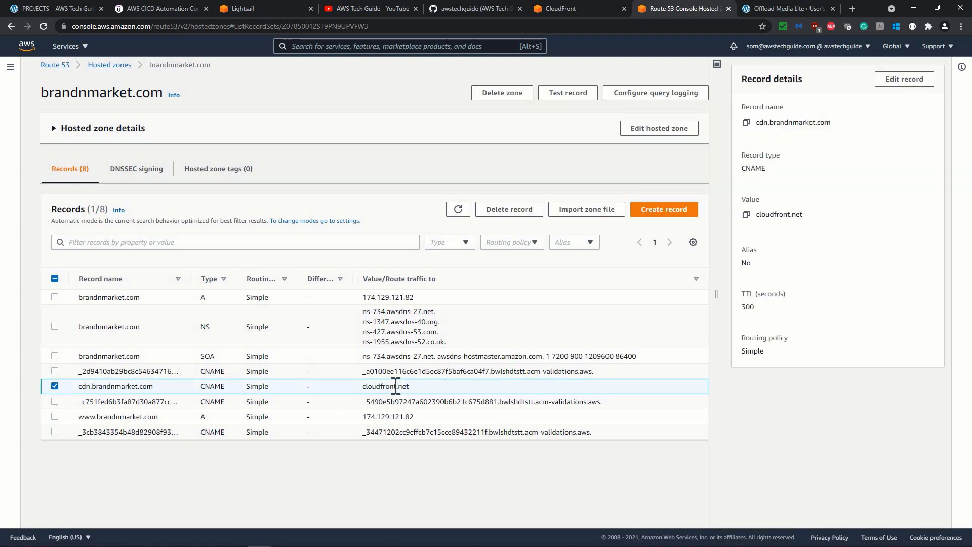
pyautogui.click(902, 85)
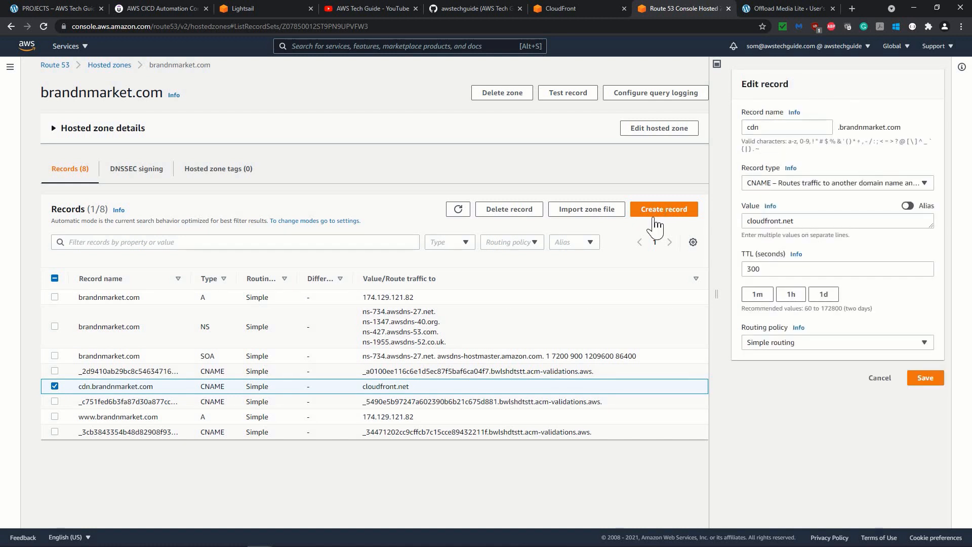
pyautogui.hotkey('ctrl', 'a')
pyautogui.press('BackSpace')
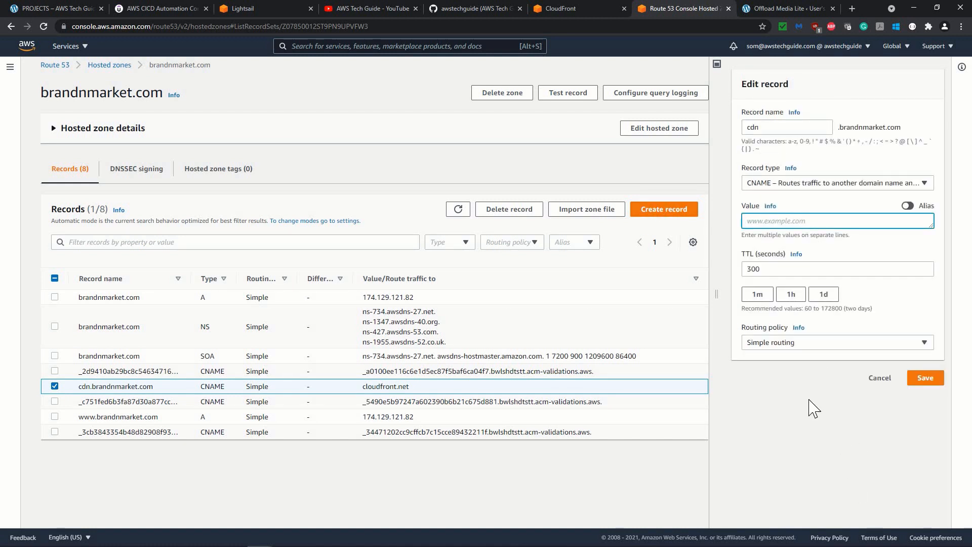
pyautogui.click(926, 380)
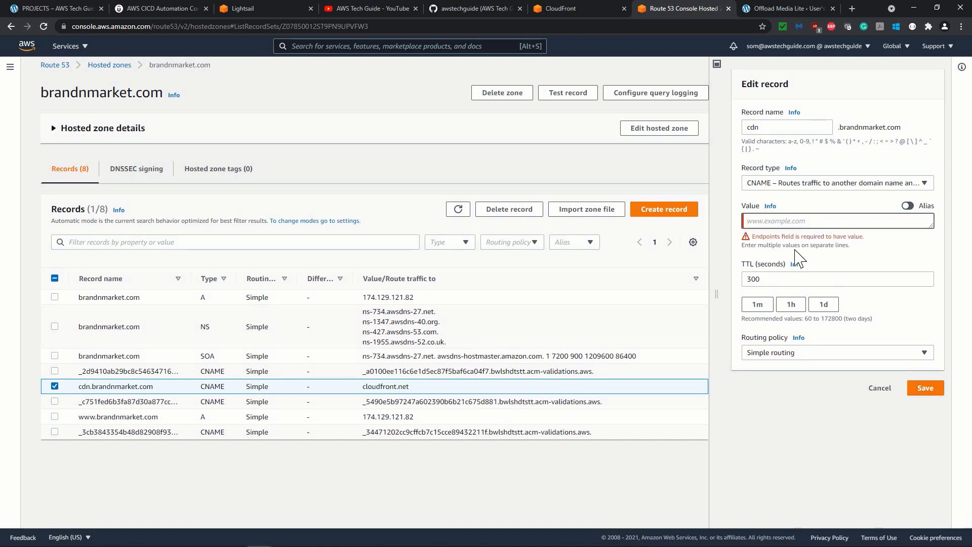
pyautogui.click(784, 223)
pyautogui.press('Escape')
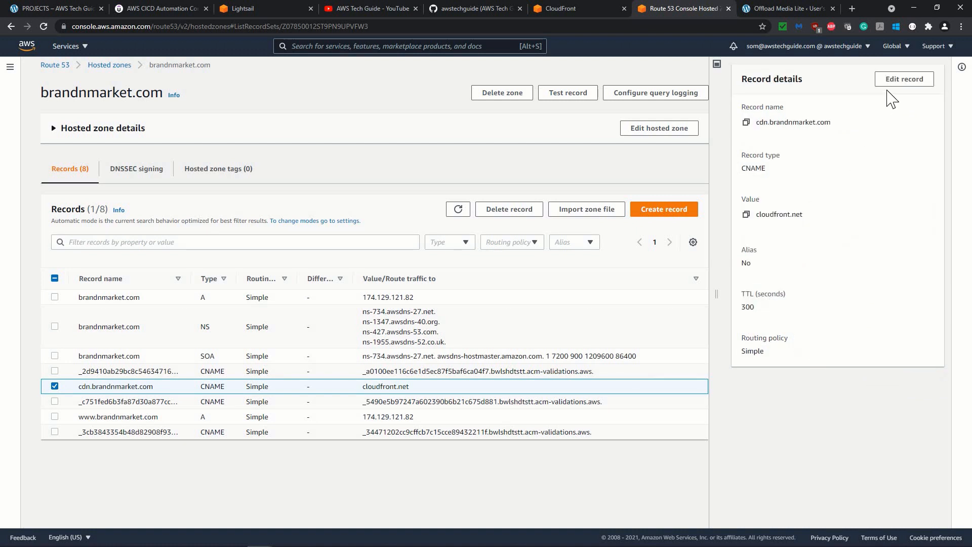
# Delete the selected cdn.brandnmarket.com CNAME record from the hosted zone.
pyautogui.click(526, 221)
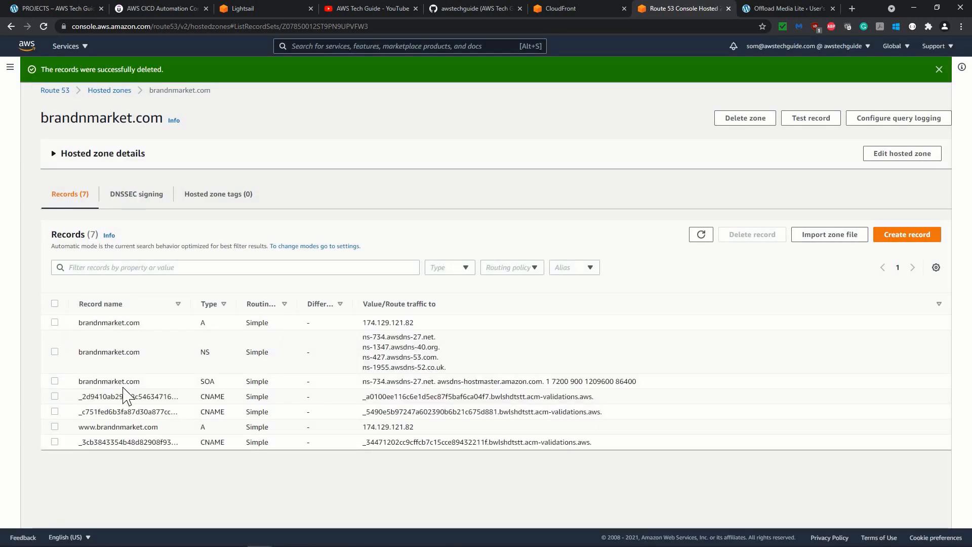
# Return to the CloudFront distribution form and create the distribution with its configured settings.
pyautogui.click(561, 9)
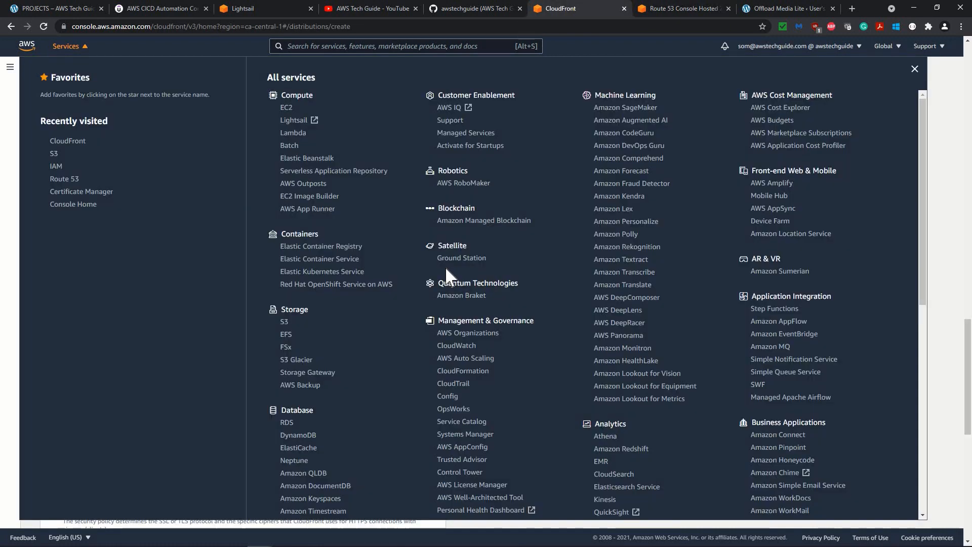
pyautogui.click(961, 116)
pyautogui.scroll(-8, 836, 360)
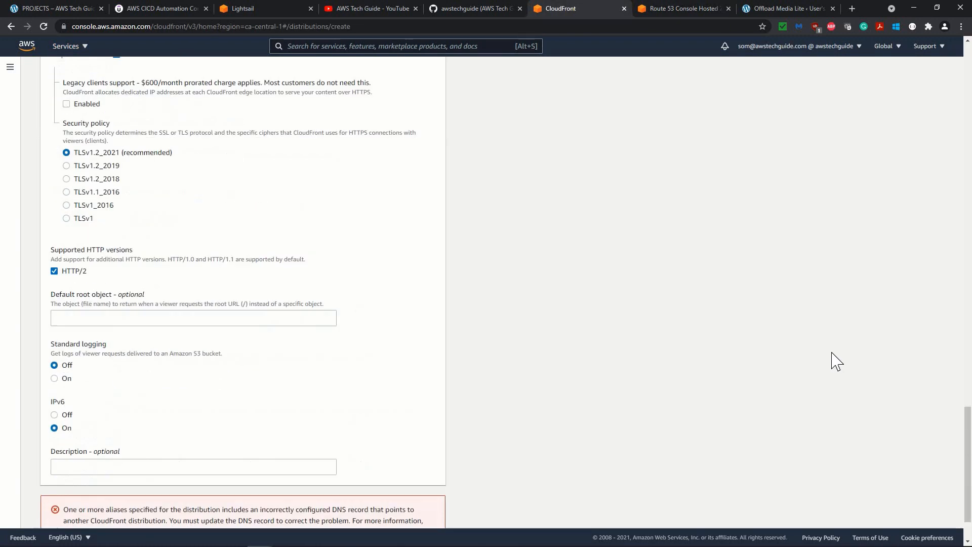
pyautogui.click(404, 515)
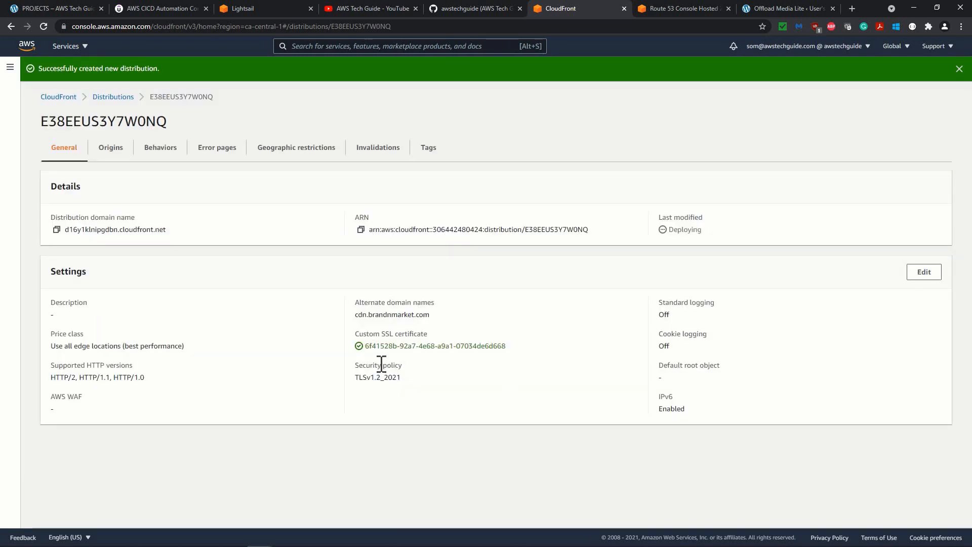
# Switch to Route 53 and refresh the brandnmarket.com hosted zone's record list.
pyautogui.click(705, 8)
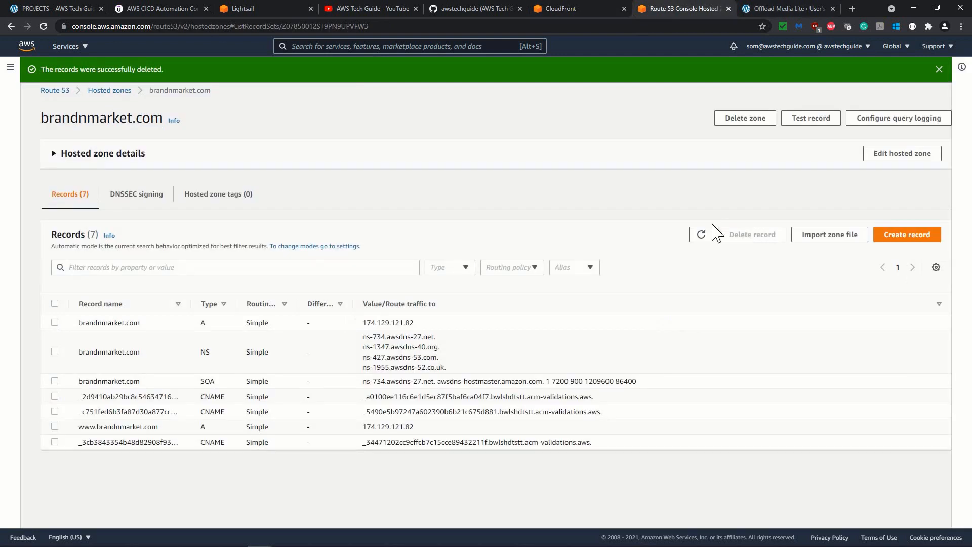
pyautogui.click(700, 236)
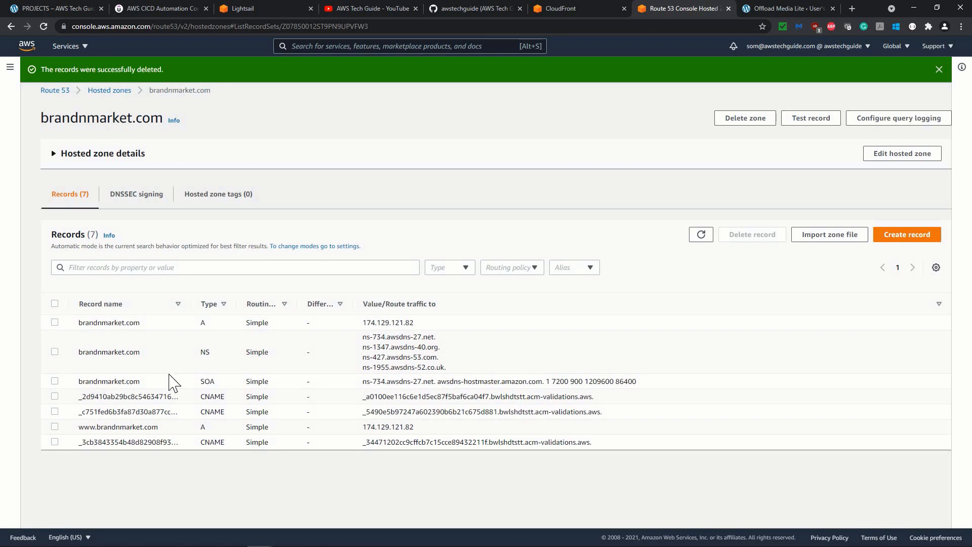
# Copy the new distribution's domain name from the CloudFront distributions list.
pyautogui.click(573, 10)
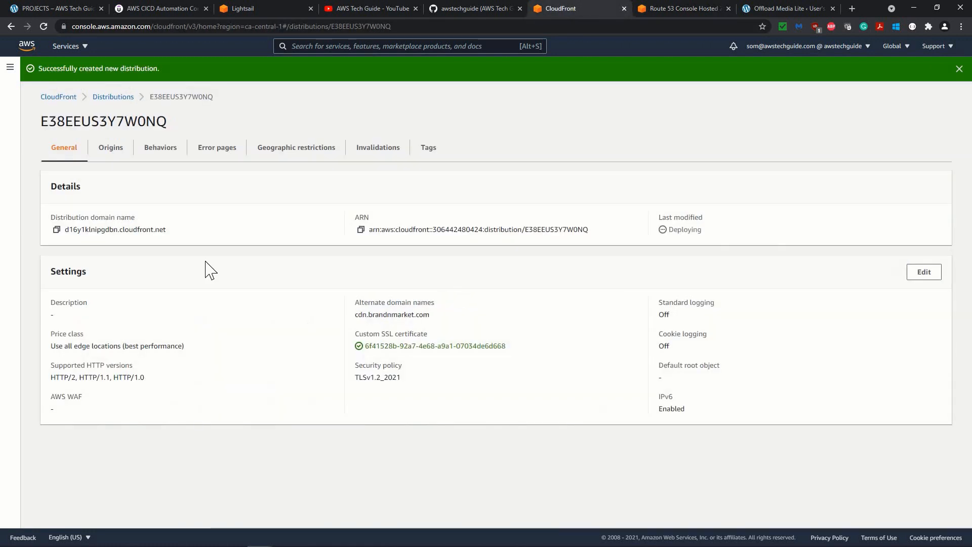
pyautogui.click(107, 101)
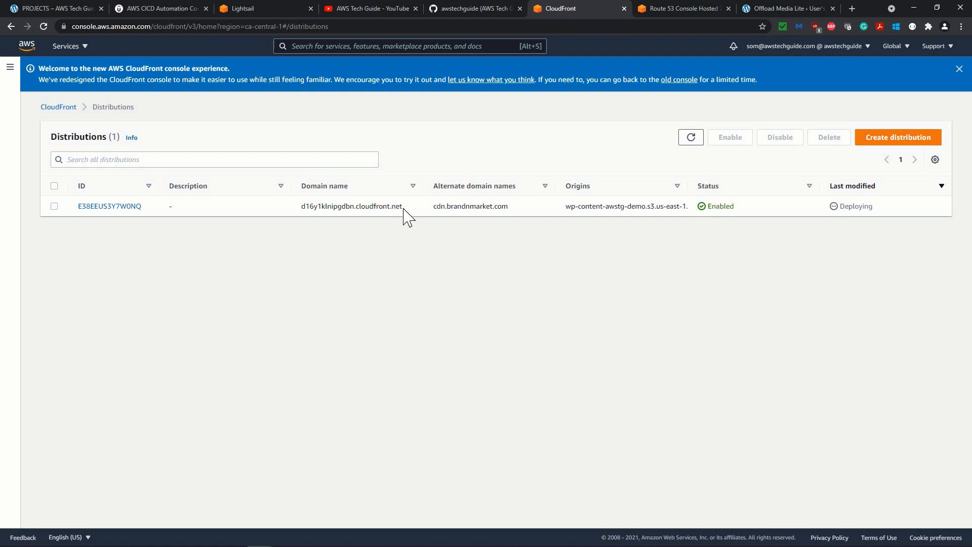
pyautogui.moveTo(403, 207); pyautogui.dragTo(300, 217)
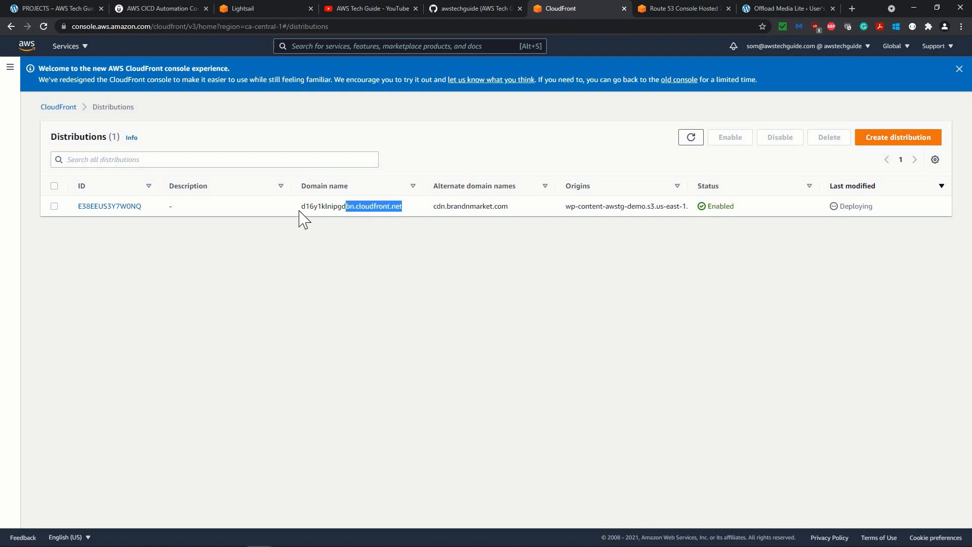
pyautogui.rightClick(335, 204)
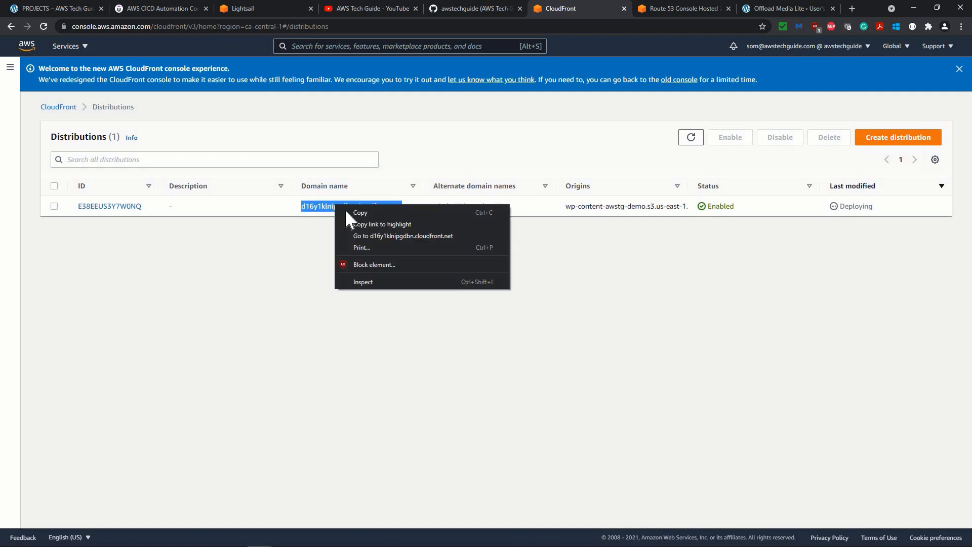
pyautogui.click(349, 212)
# Create a CNAME record named cdn in the brandnmarket.com hosted zone, with the value d16y1klnipgdbn.cloudfront.net.
pyautogui.click(707, 9)
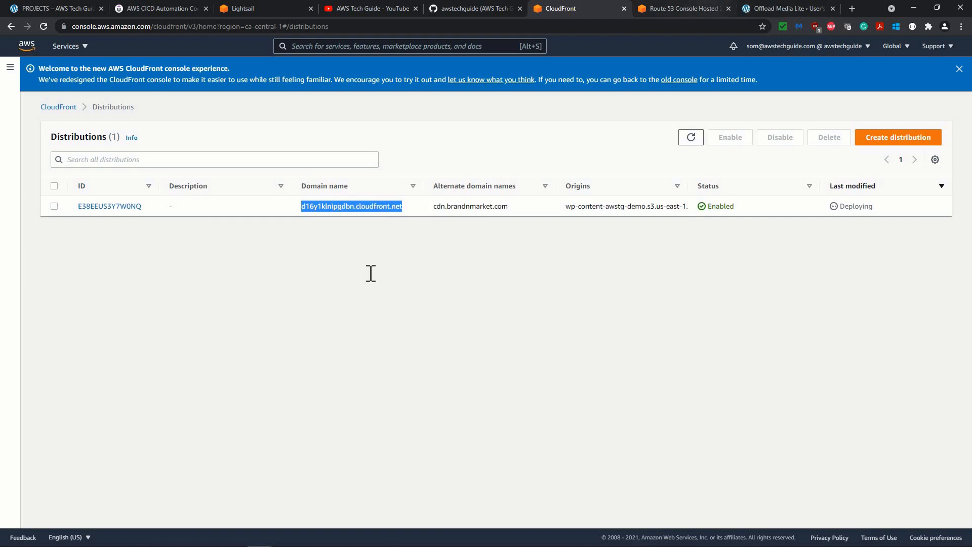
pyautogui.click(890, 246)
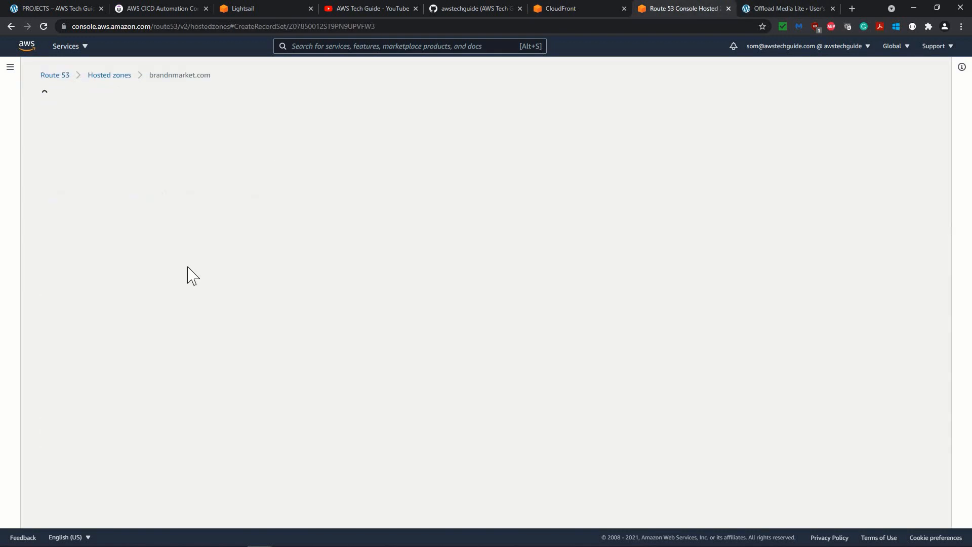
pyautogui.click(84, 172)
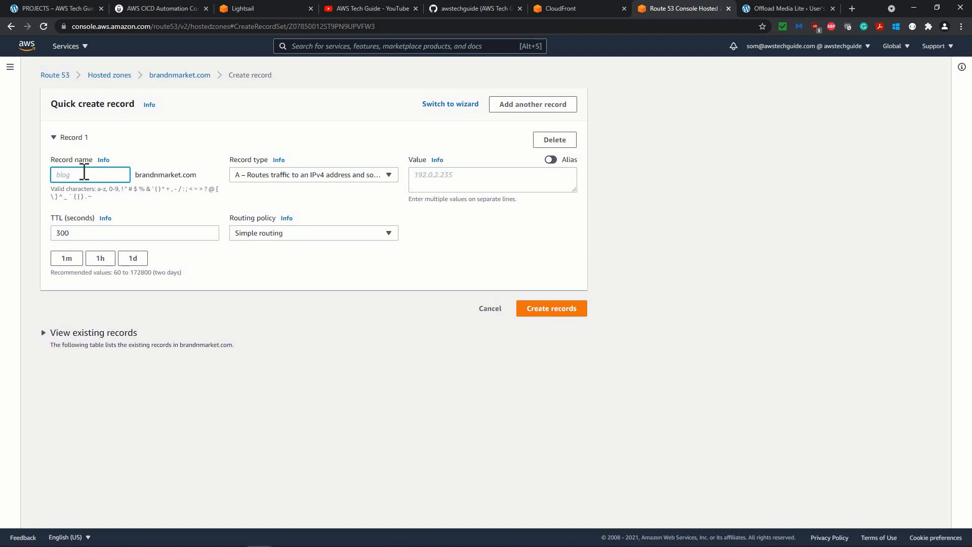
pyautogui.write('cdn')
pyautogui.click(348, 177)
pyautogui.click(314, 246)
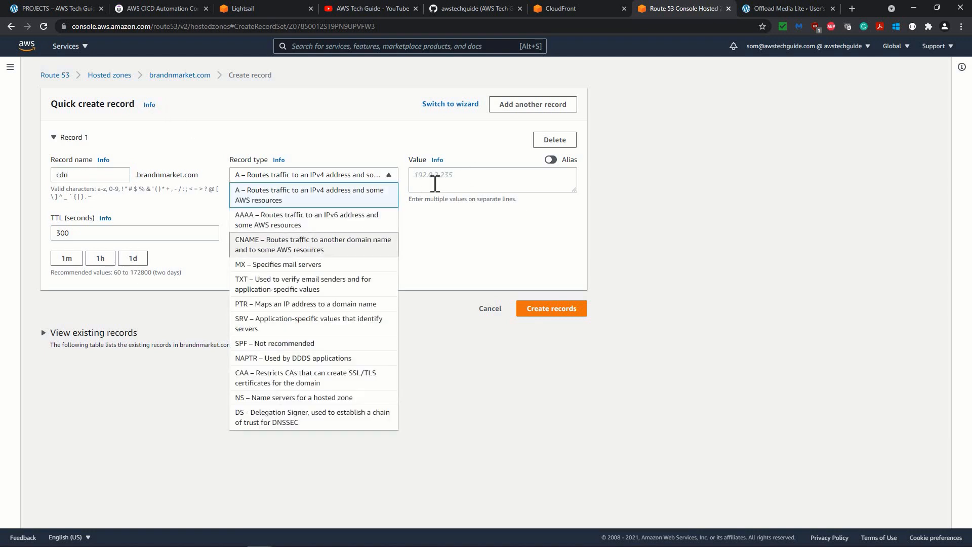
pyautogui.click(441, 181)
pyautogui.hotkey('ctrl', 'v')
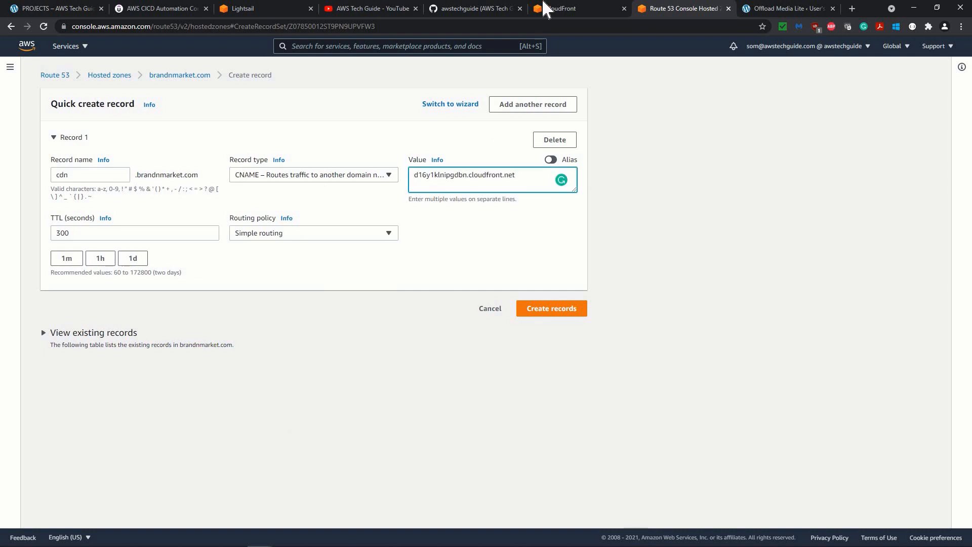
pyautogui.click(575, 9)
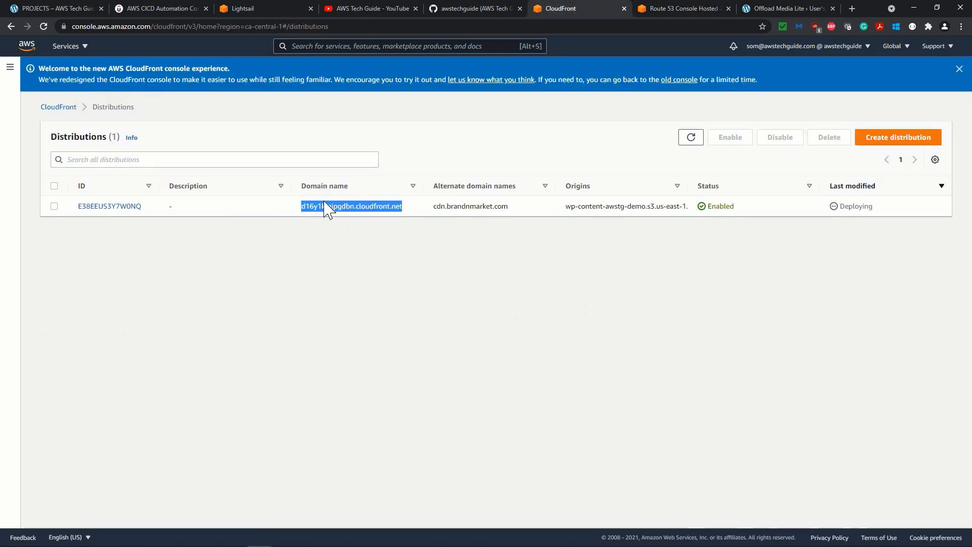
pyautogui.click(707, 9)
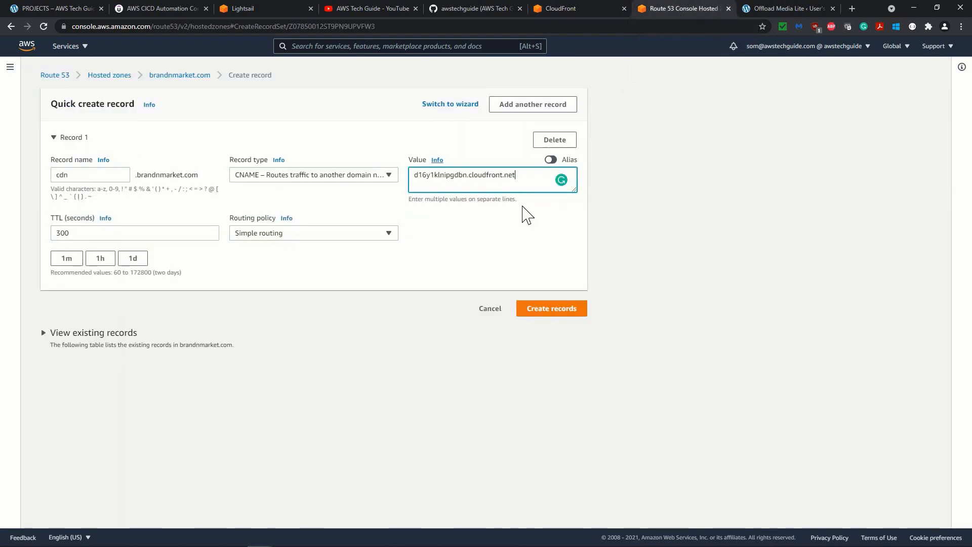
pyautogui.click(541, 311)
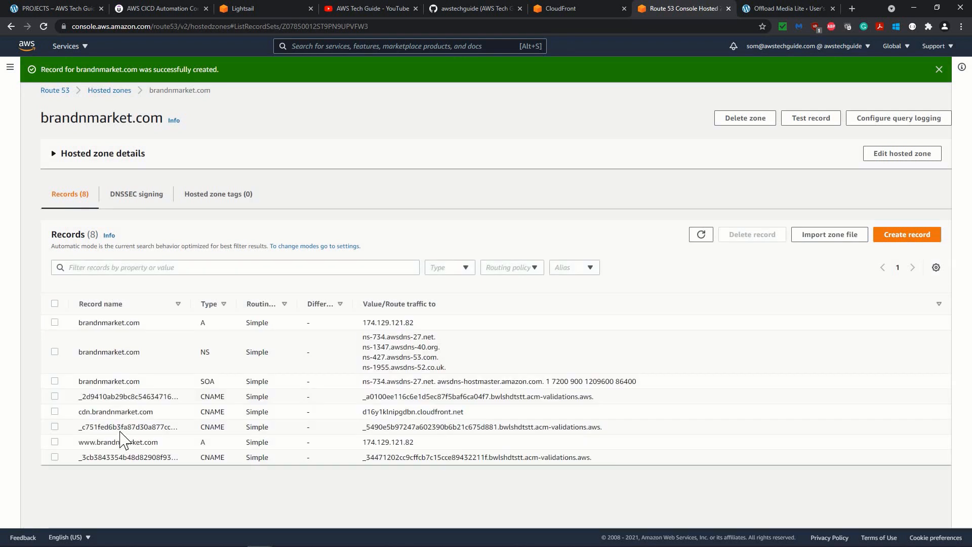
# Switch to CloudFront and refresh the distributions list to check the deployment status.
pyautogui.click(582, 9)
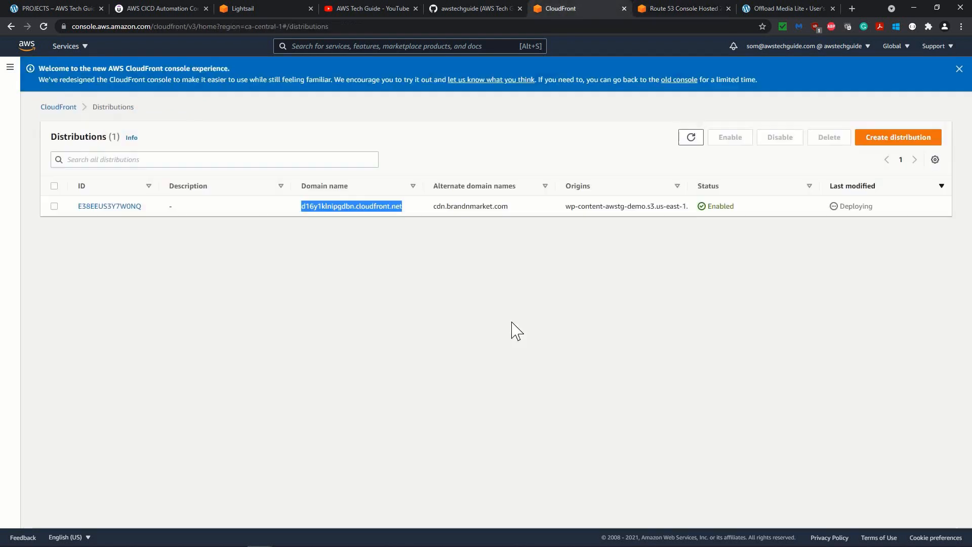
pyautogui.click(691, 141)
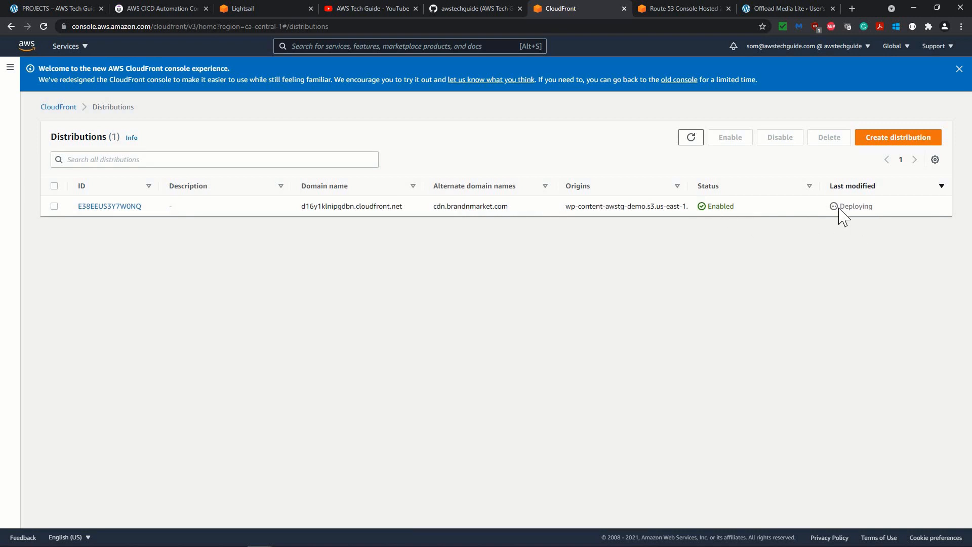
# Go to S3, filter the buckets by "content" and open the wp-content-awstg-demo bucket.
pyautogui.click(667, 8)
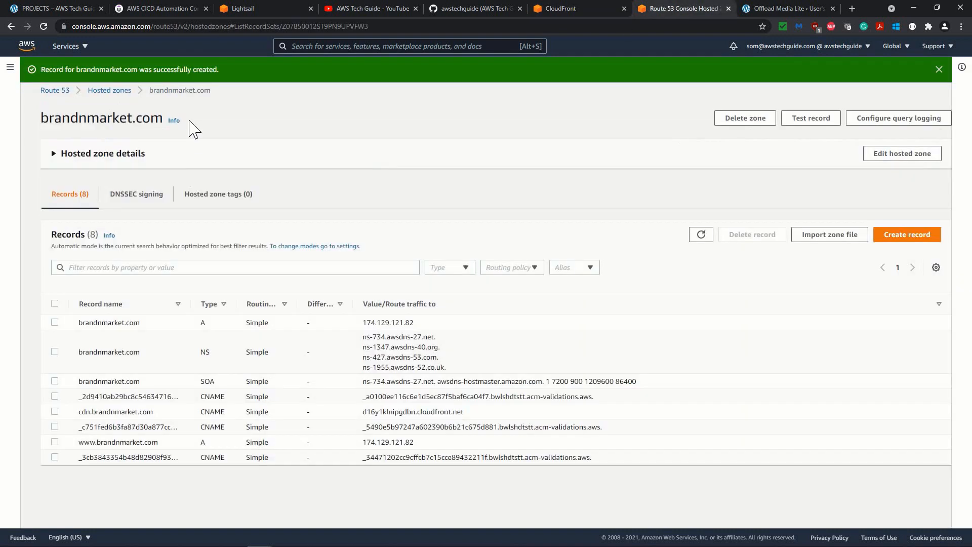
pyautogui.click(81, 50)
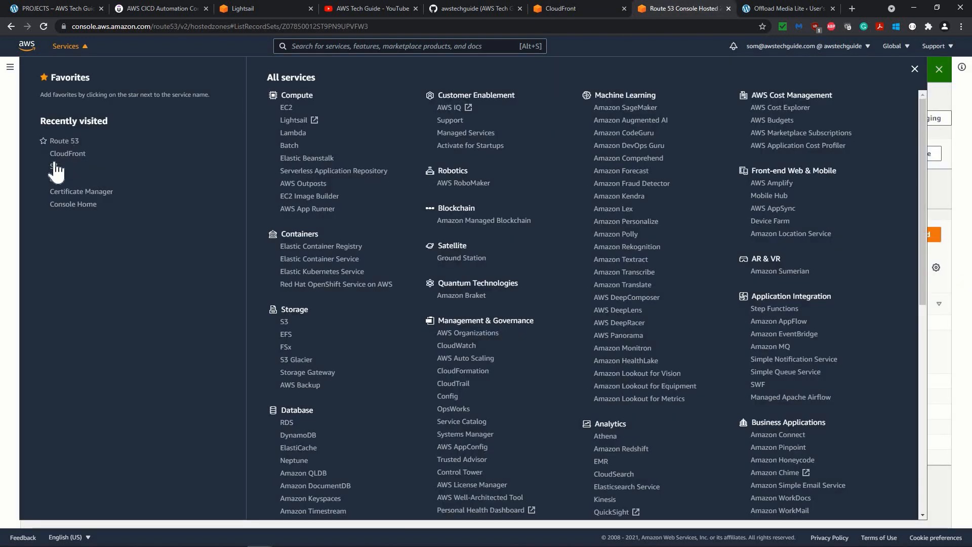
pyautogui.click(54, 166)
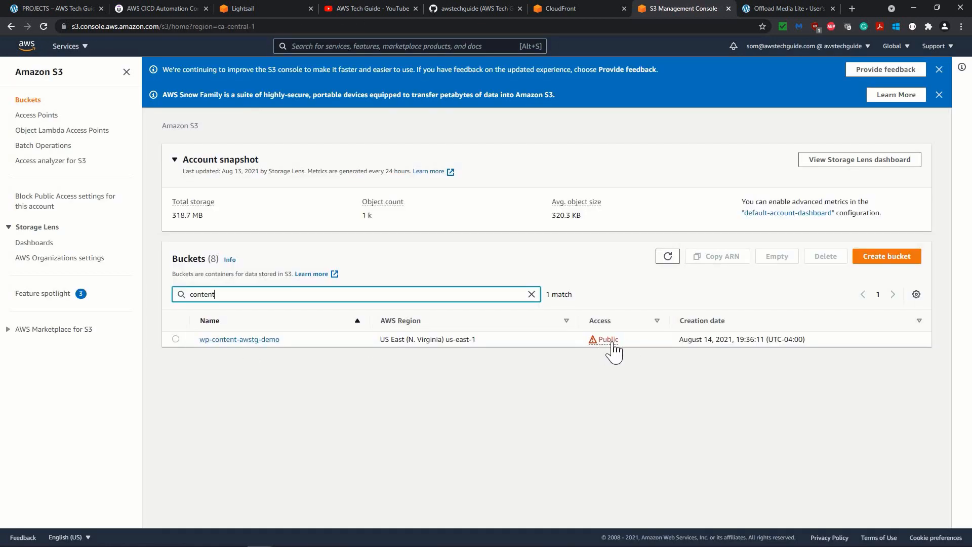
pyautogui.click(250, 341)
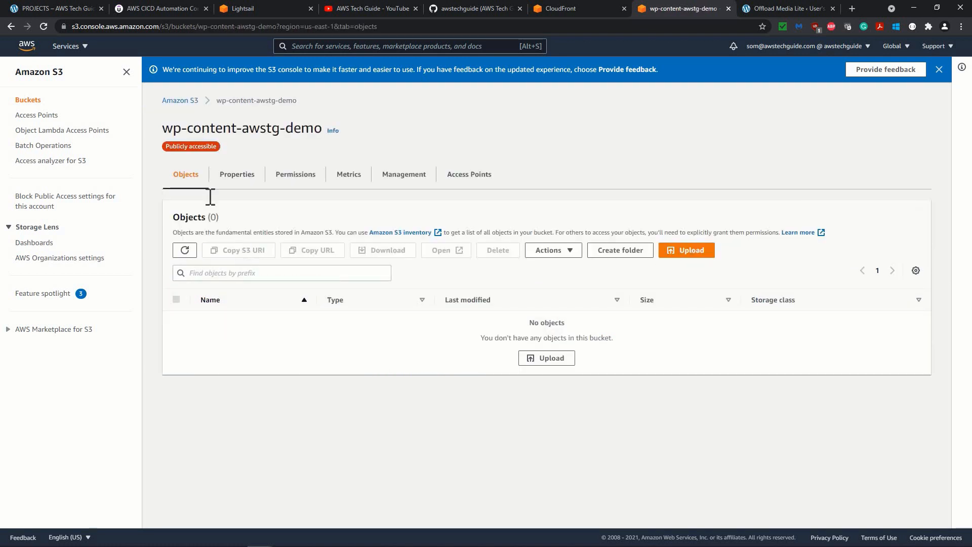
# Review the wp-content-awstg-demo bucket's public access settings and bucket policy, and refresh the CloudFront distributions list.
pyautogui.click(299, 184)
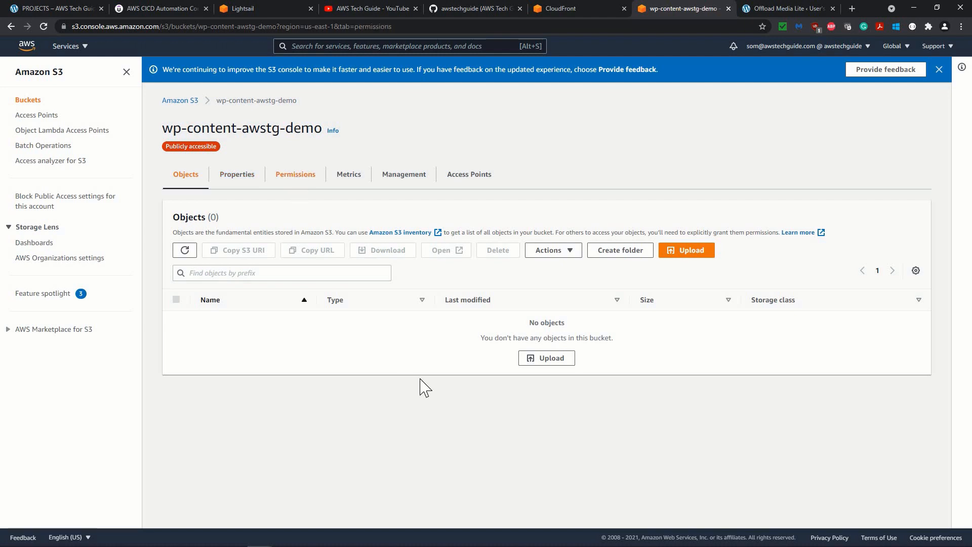
pyautogui.scroll(-7, 358, 289)
pyautogui.scroll(2, 331, 357)
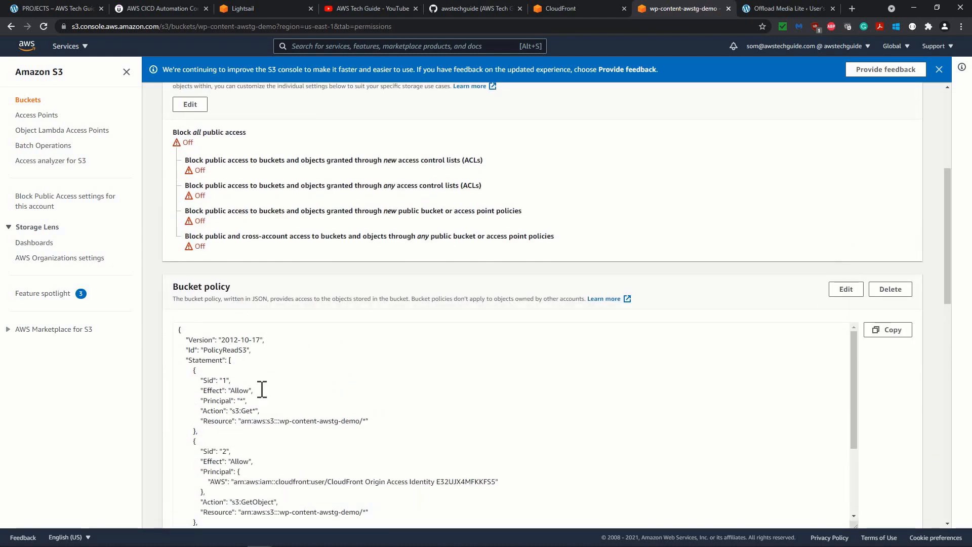
pyautogui.scroll(-5, 433, 390)
pyautogui.scroll(-1, 581, 415)
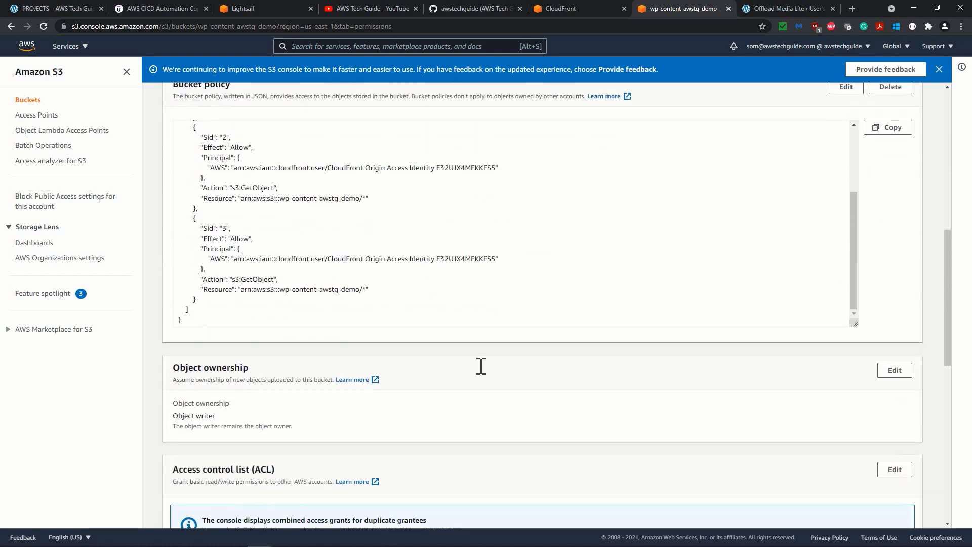
pyautogui.scroll(4, 480, 366)
pyautogui.scroll(-3, 481, 366)
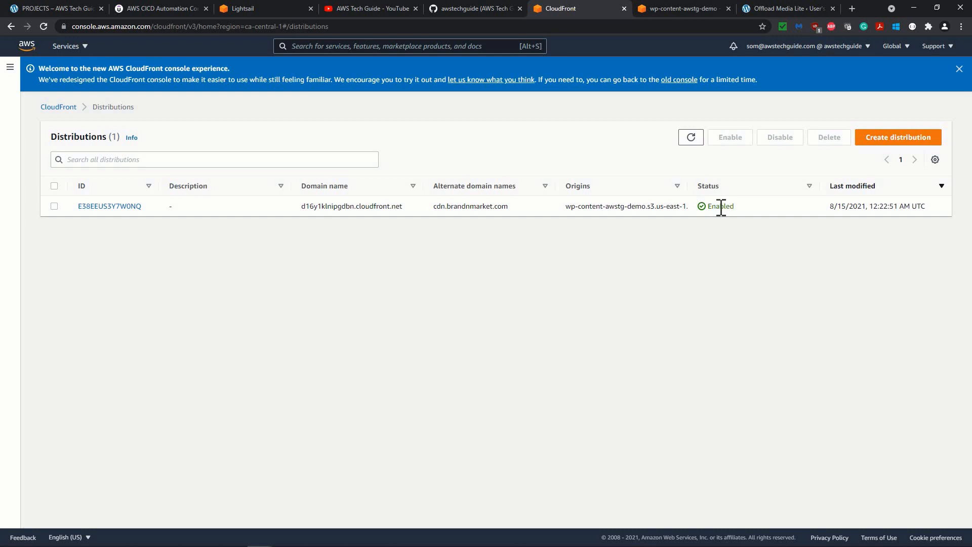
pyautogui.click(688, 136)
# Switch to WordPress, reload the Offload Media Lite settings and save Amazon CloudFront as the delivery provider.
pyautogui.click(780, 8)
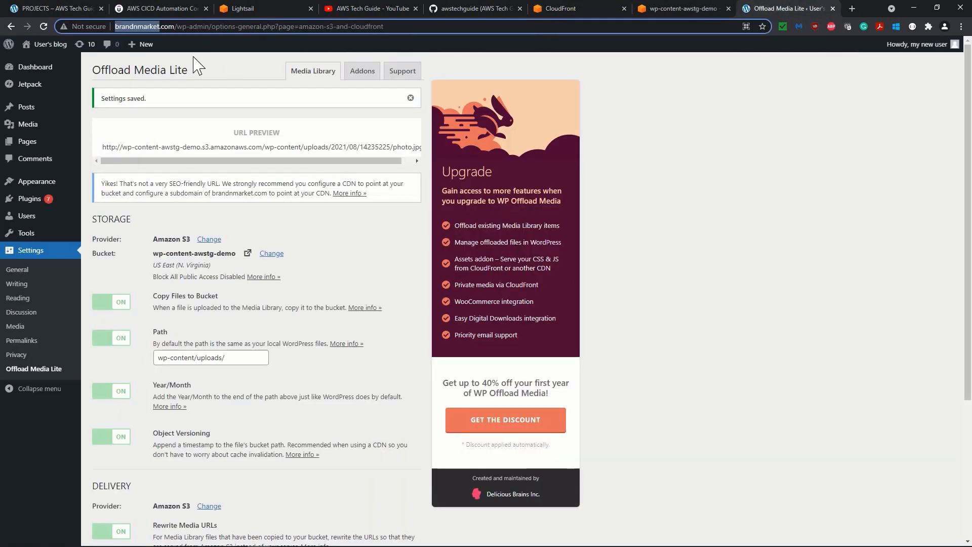
pyautogui.click(44, 25)
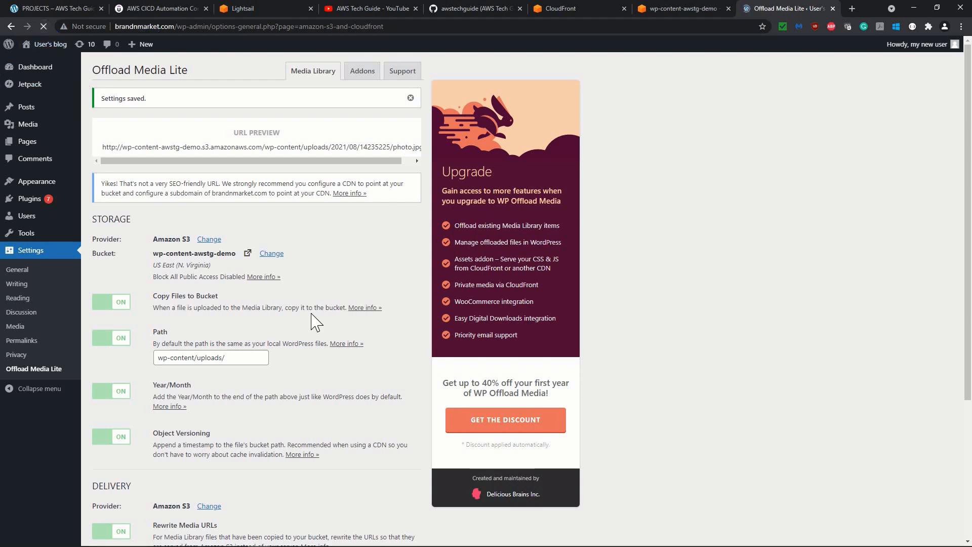
pyautogui.scroll(-3, 334, 381)
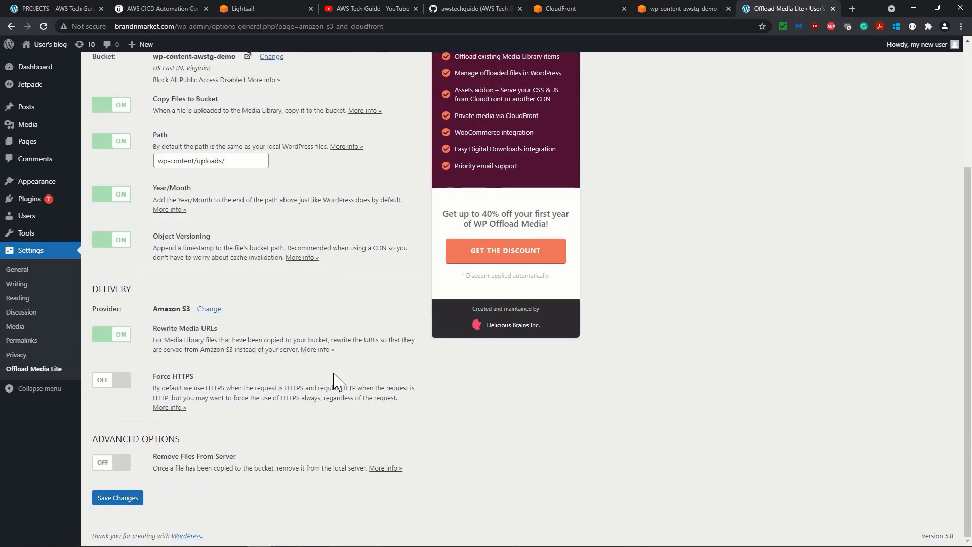
pyautogui.scroll(2, 321, 174)
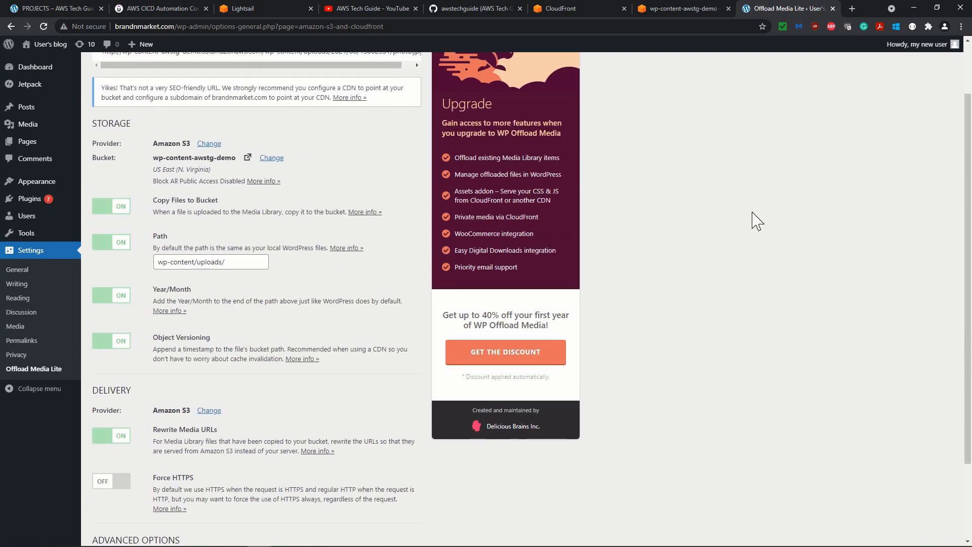
pyautogui.scroll(-2, 756, 221)
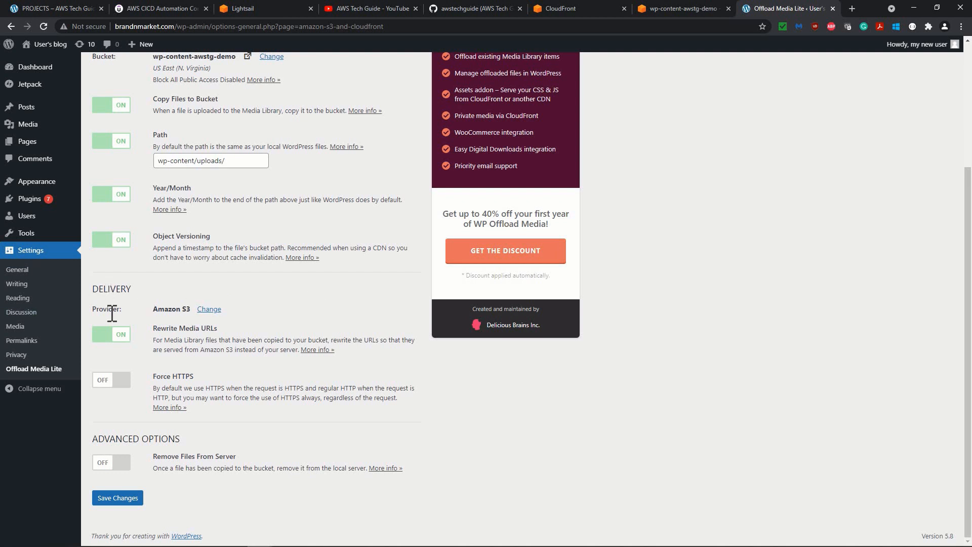
pyautogui.click(209, 310)
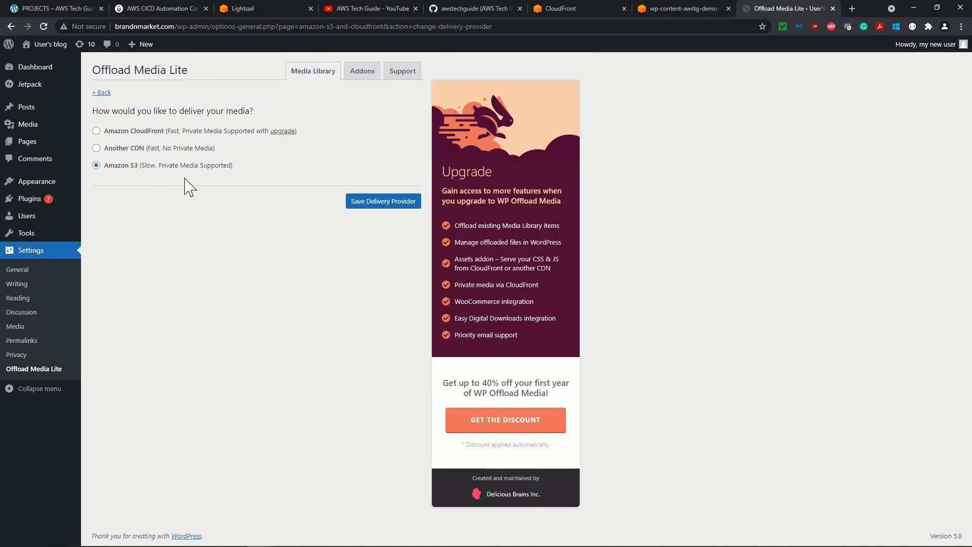
pyautogui.click(157, 131)
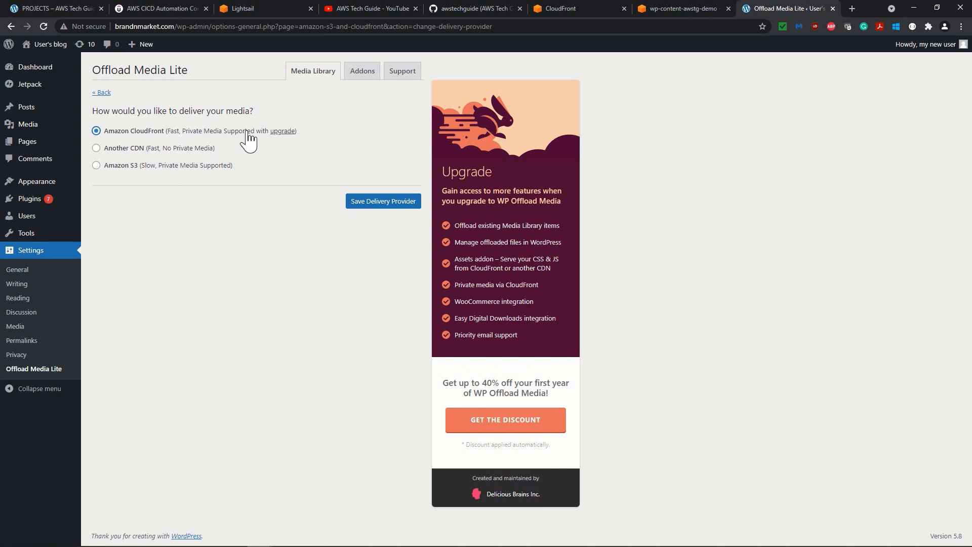
pyautogui.click(360, 205)
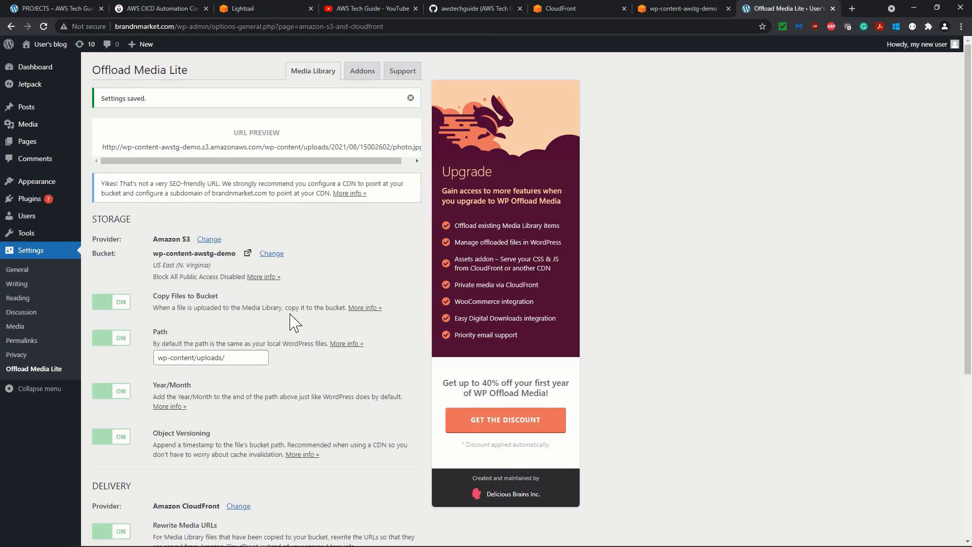
# Enable the custom domain (CNAME) for delivery and set it to cdn.brandnmarket.com, copied from the CloudFront distribution's alternate domain names.
pyautogui.scroll(-5, 293, 323)
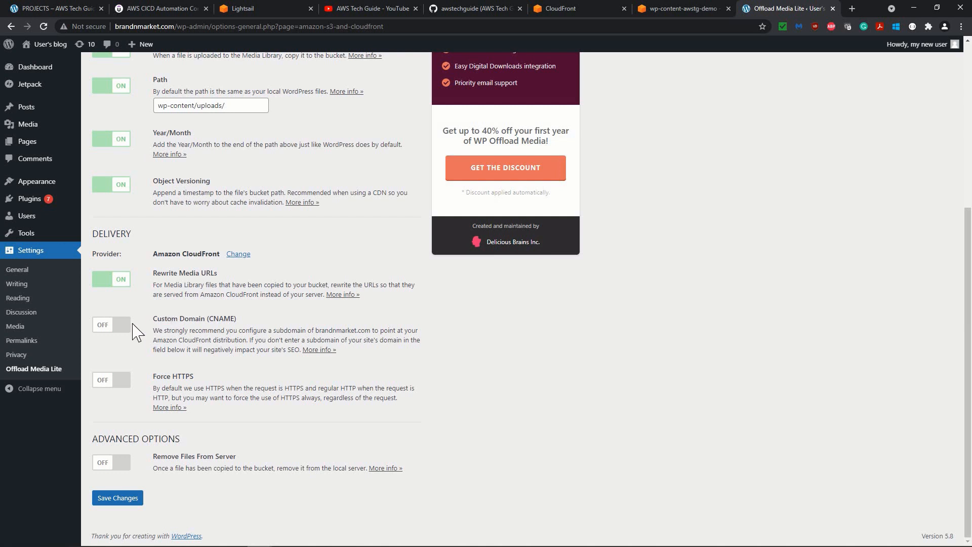
pyautogui.click(100, 331)
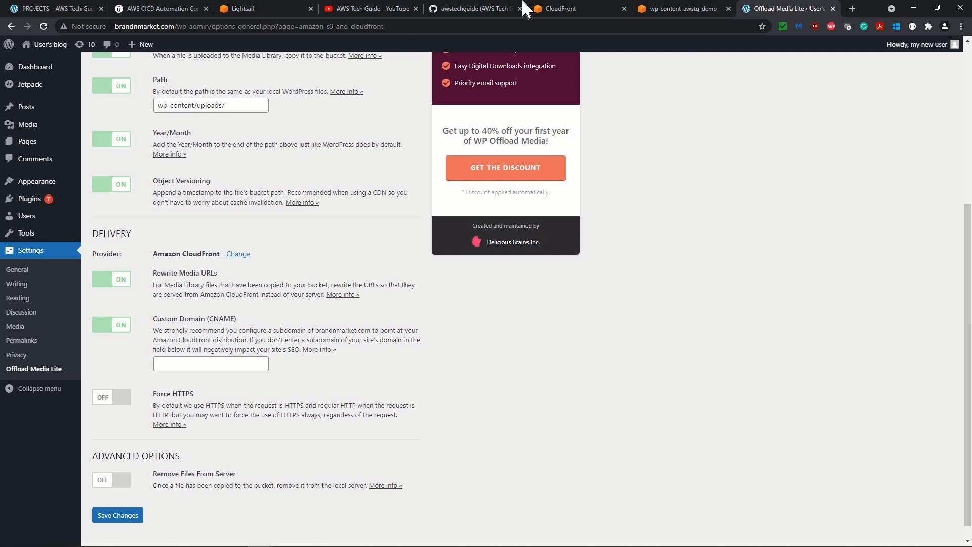
pyautogui.click(577, 9)
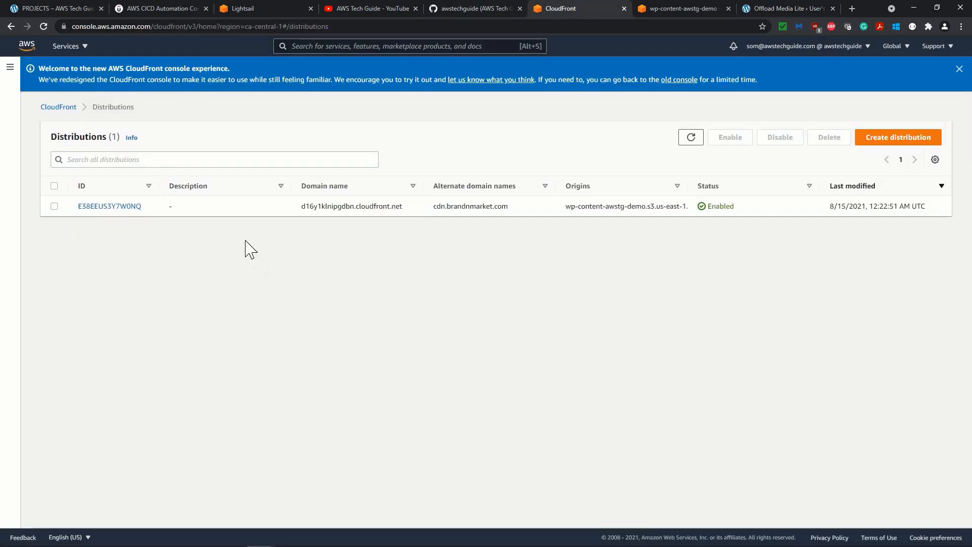
pyautogui.doubleClick(499, 208)
pyautogui.rightClick(508, 214)
pyautogui.click(513, 217)
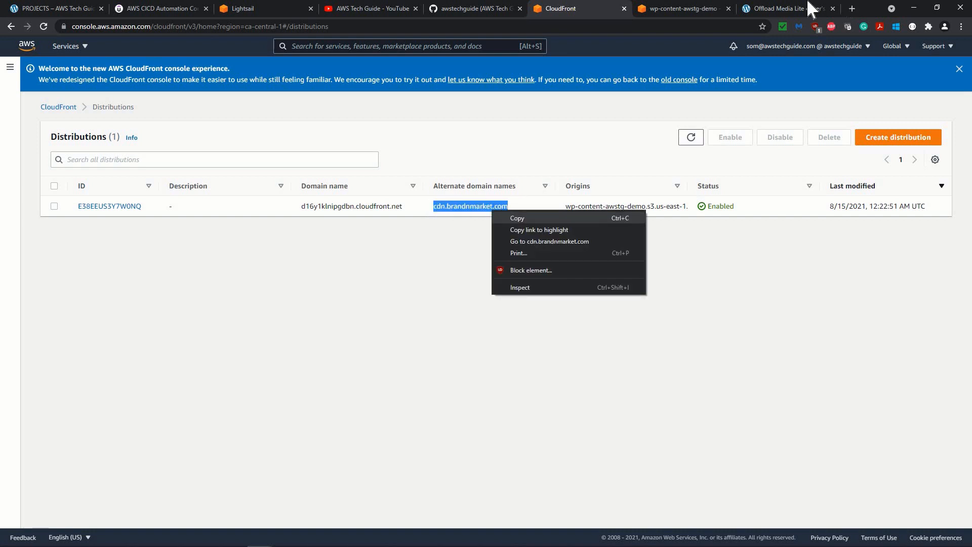
pyautogui.click(785, 8)
pyautogui.click(214, 363)
pyautogui.hotkey('ctrl', 'v')
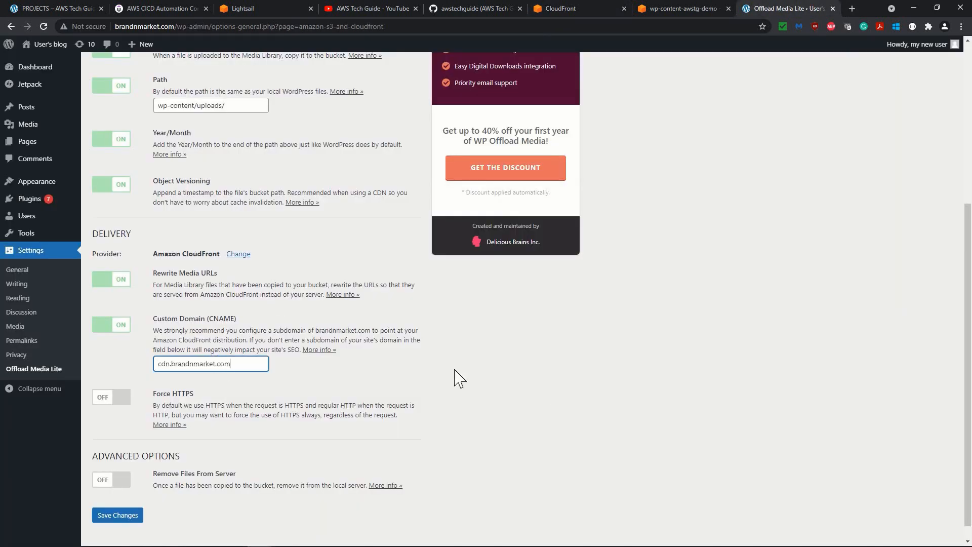
# Enable Remove Files From Server in the advanced options, save the changes and review the saved Offload Media Lite settings.
pyautogui.scroll(-1, 493, 408)
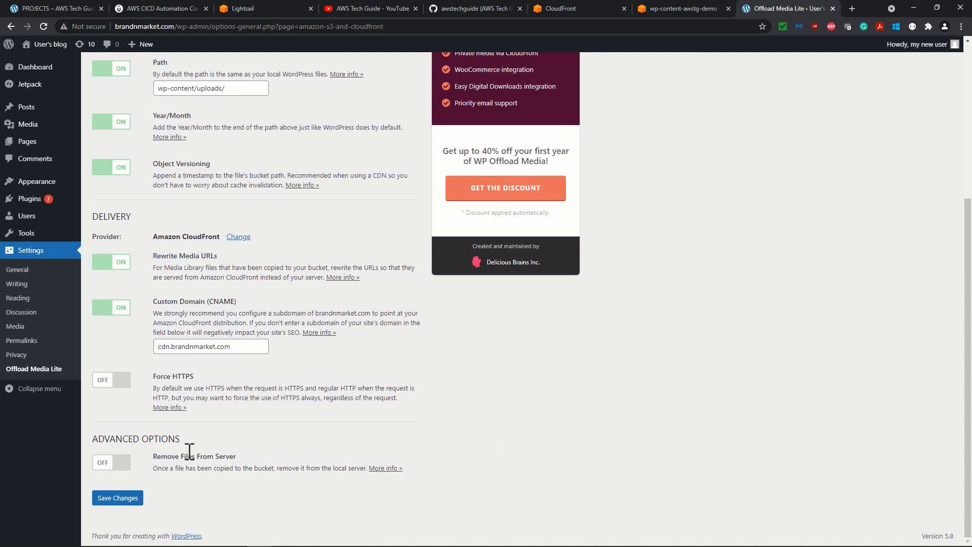
pyautogui.click(113, 464)
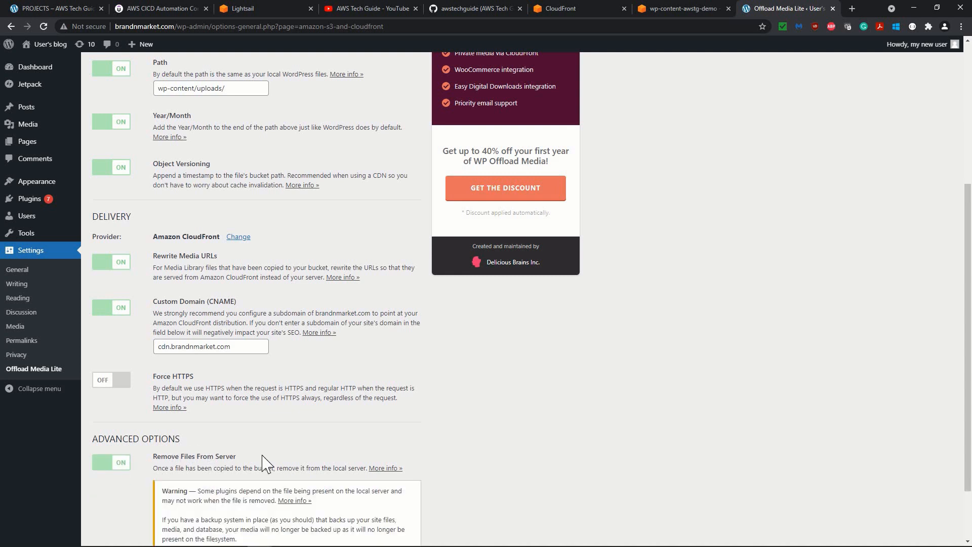
pyautogui.scroll(-2, 253, 451)
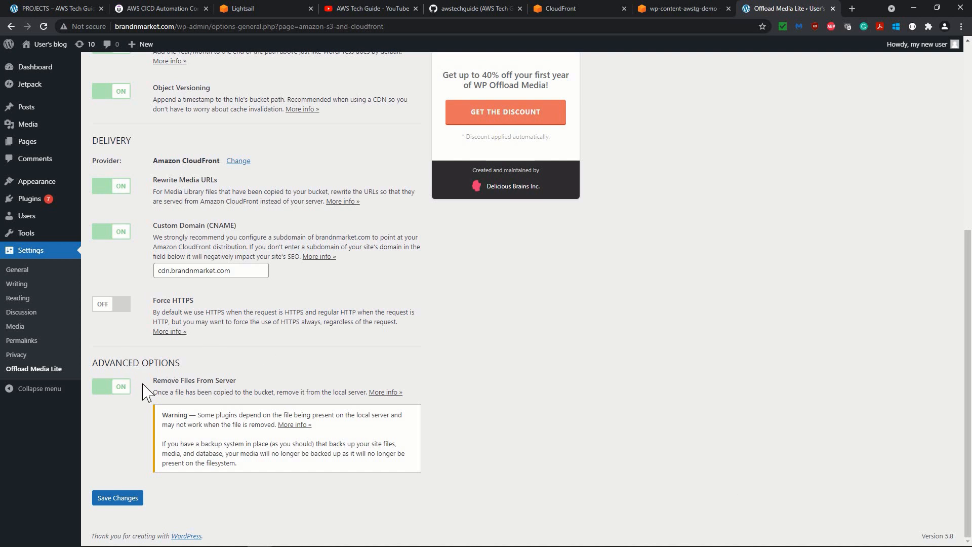
pyautogui.click(123, 500)
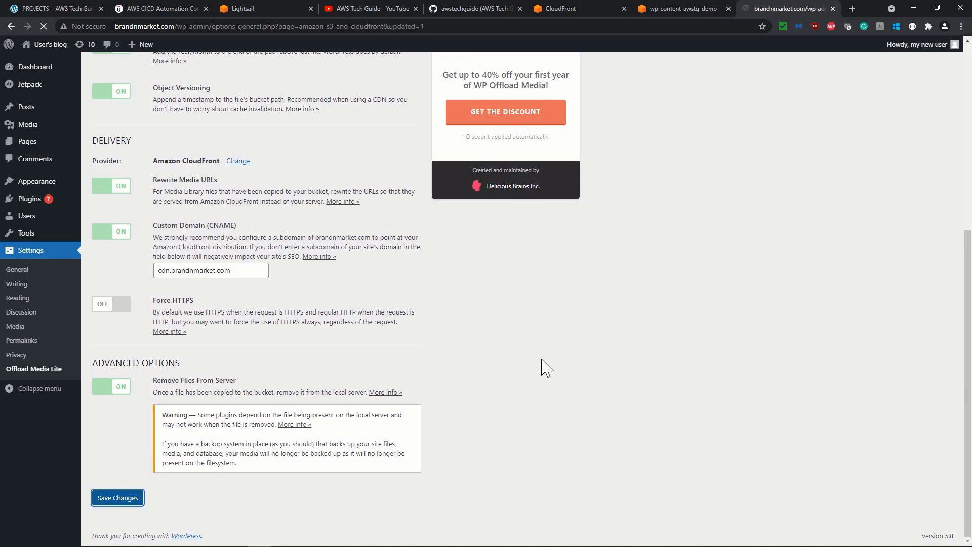
pyautogui.scroll(-5, 344, 334)
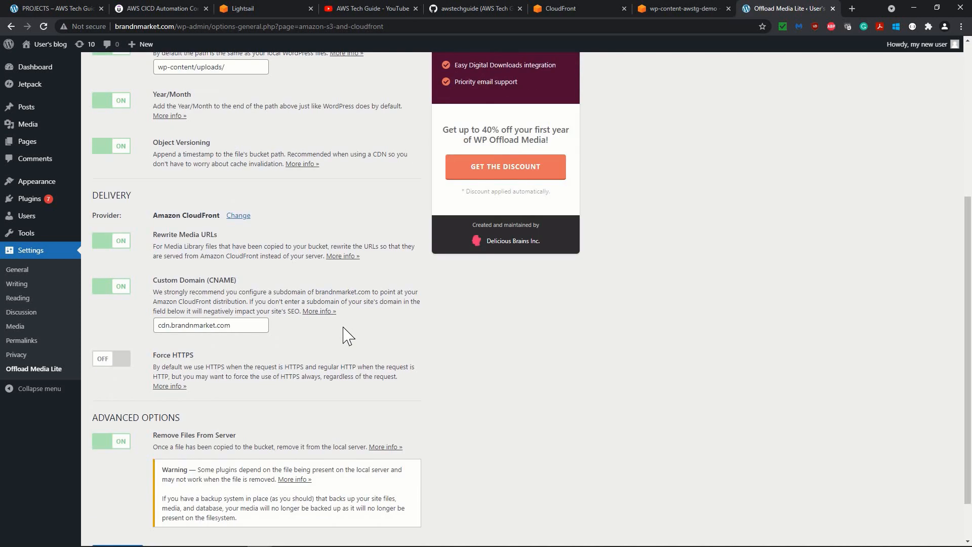
pyautogui.scroll(-1, 348, 335)
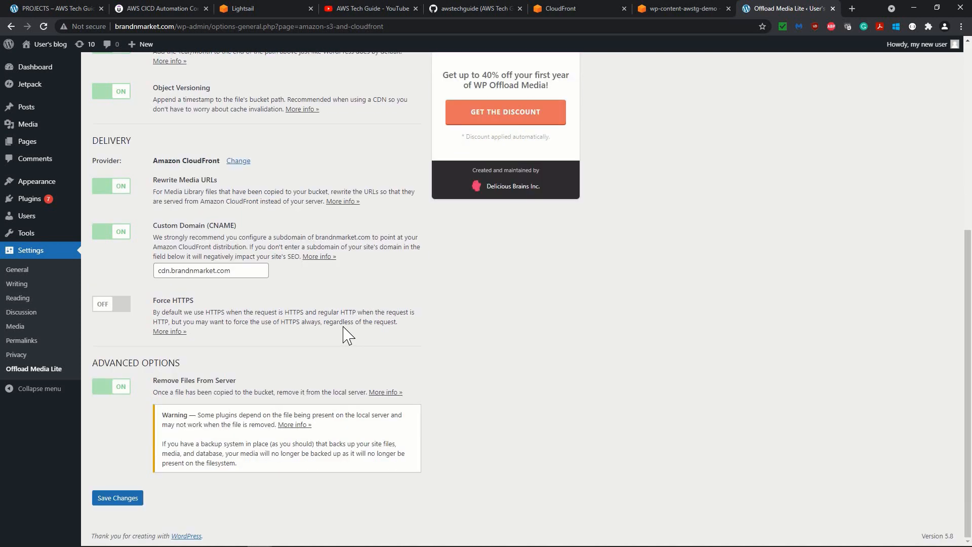
pyautogui.scroll(6, 347, 335)
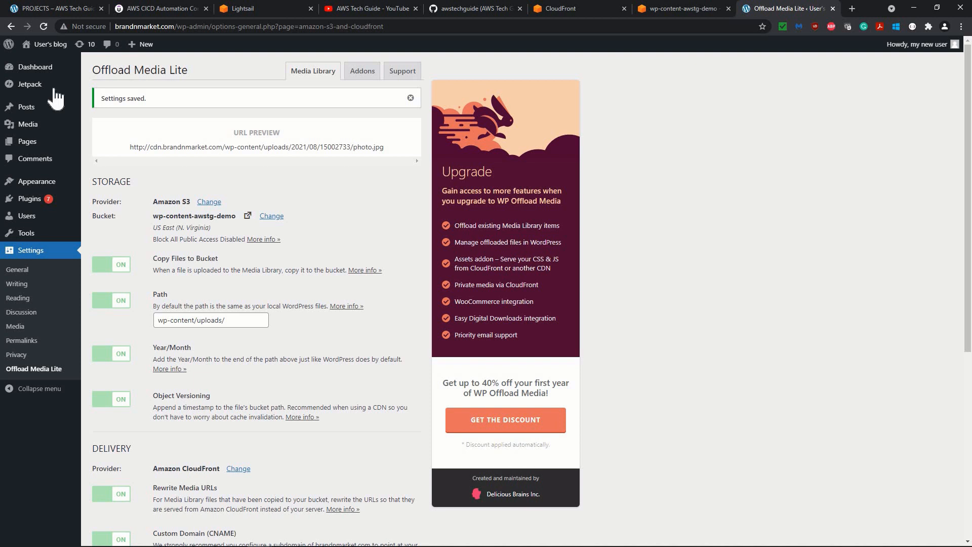
# Upload the image aws-certification-guidance.jpg to the WordPress media library.
pyautogui.moveTo(35, 124)
pyautogui.click(99, 127)
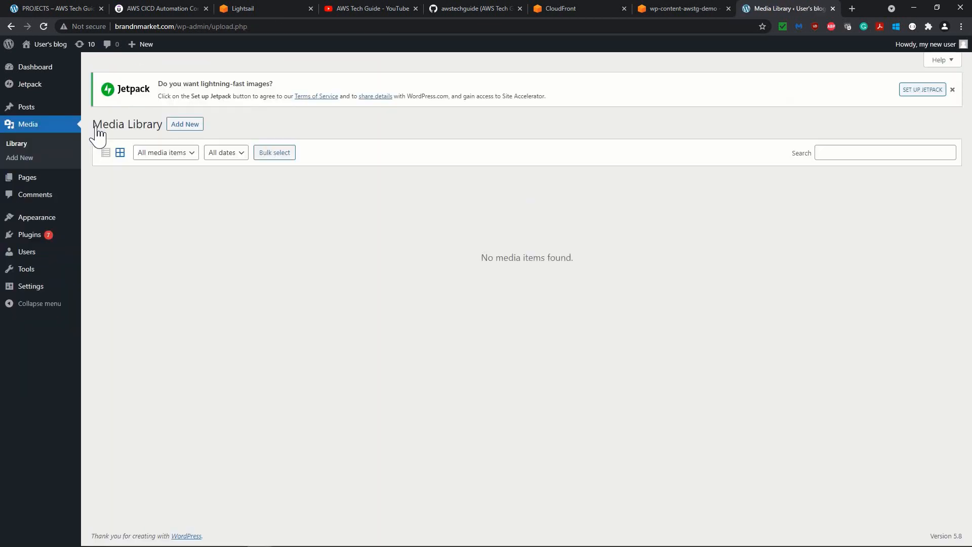
pyautogui.moveTo(380, 274); pyautogui.dragTo(519, 285)
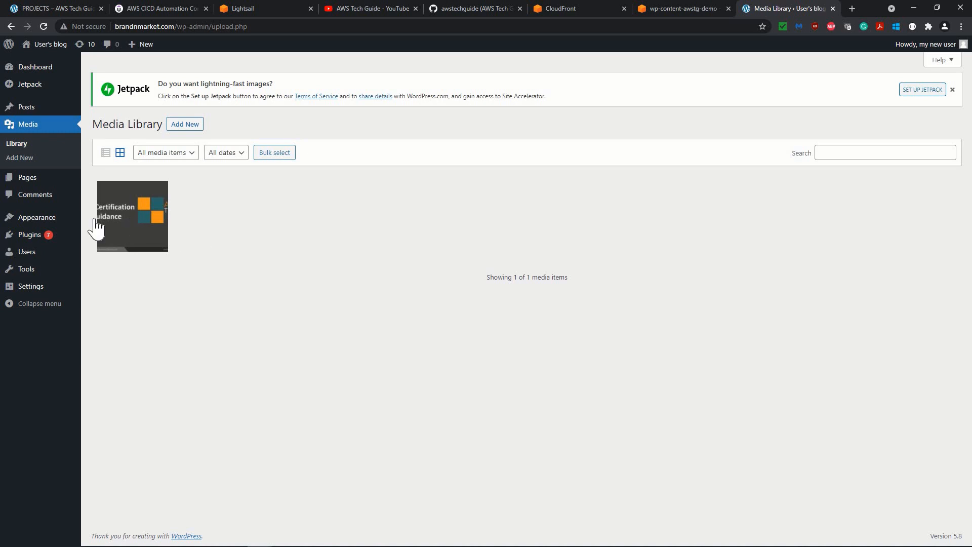
# Copy the file URL from the uploaded image's attachment details and load it in a new browser tab.
pyautogui.click(121, 219)
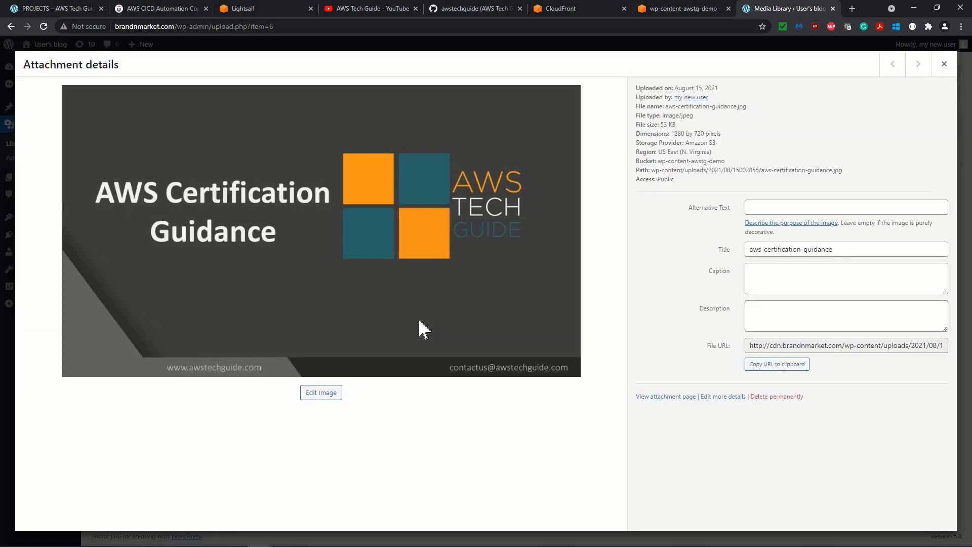
pyautogui.click(943, 65)
pyautogui.click(143, 223)
pyautogui.moveTo(753, 348); pyautogui.dragTo(902, 349)
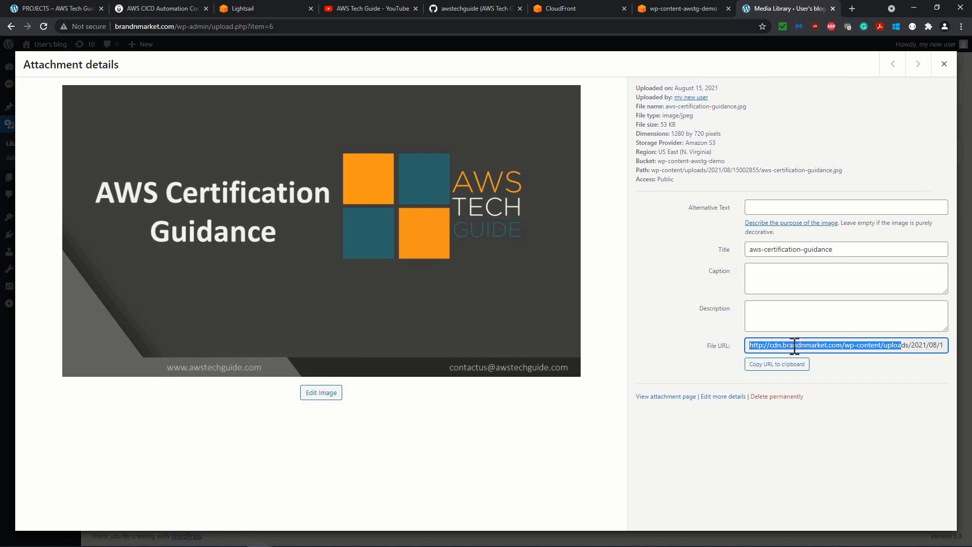
pyautogui.click(838, 346)
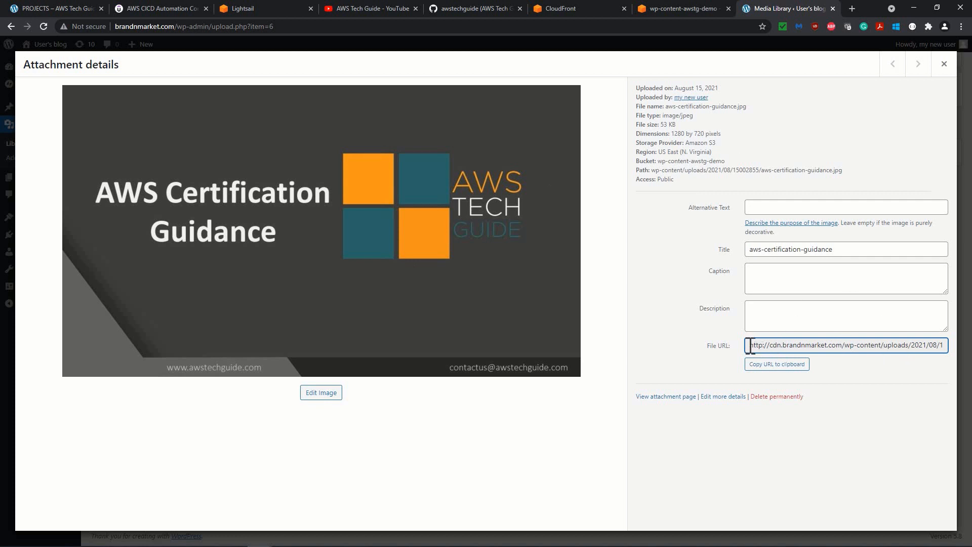
pyautogui.moveTo(932, 350); pyautogui.dragTo(963, 346)
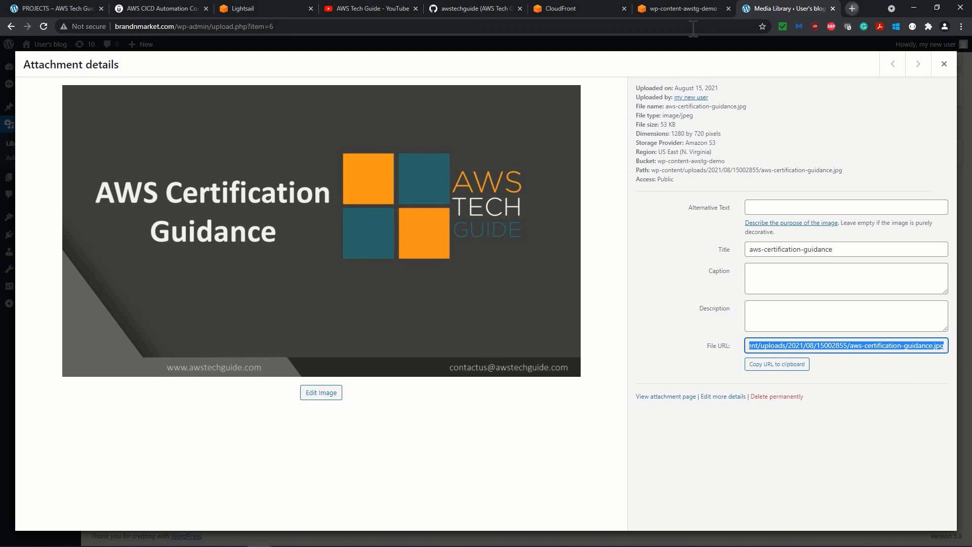
pyautogui.hotkey('ctrl', 't')
pyautogui.hotkey('ctrl', 'v')
pyautogui.press('Return')
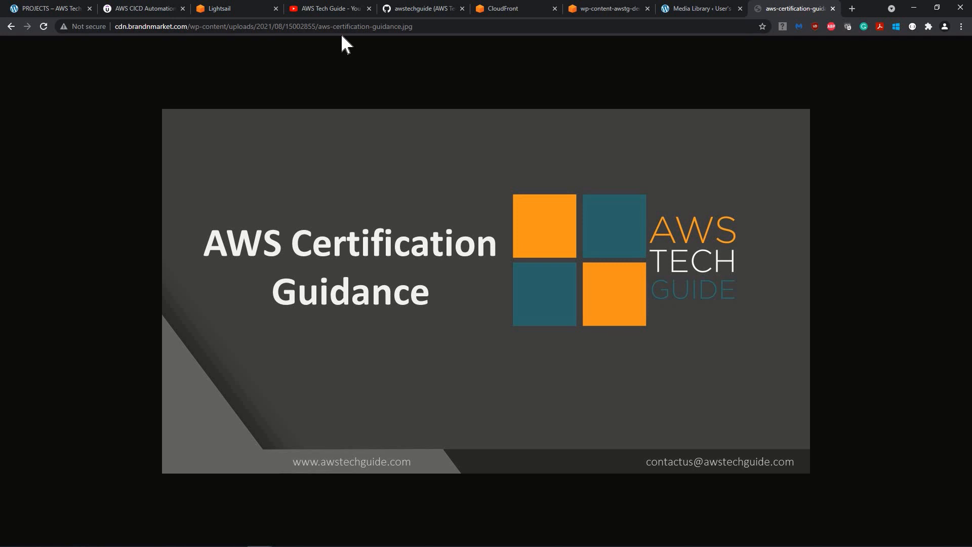
# Switch to the wp-content-awstg-demo bucket in S3 and reload its objects list to check for the uploaded media.
pyautogui.click(586, 8)
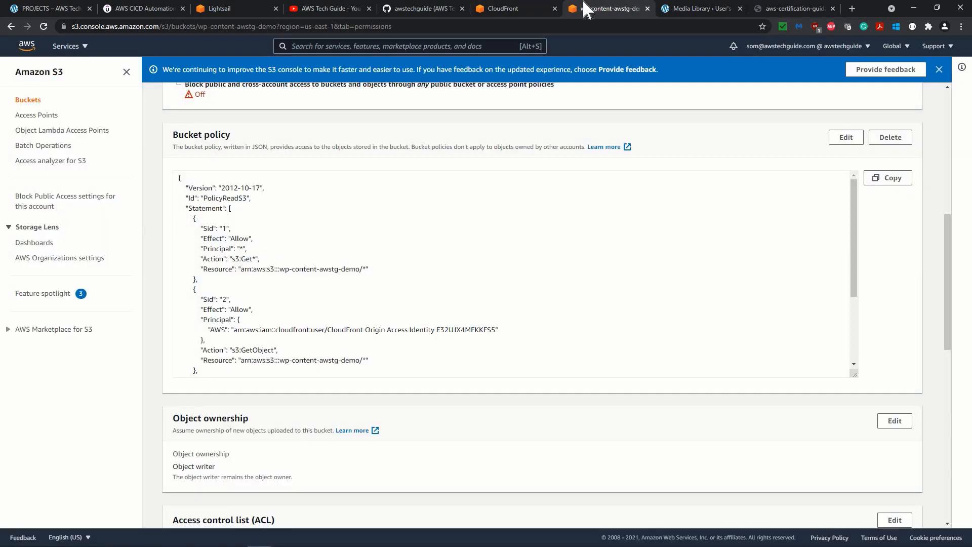
pyautogui.scroll(7, 238, 145)
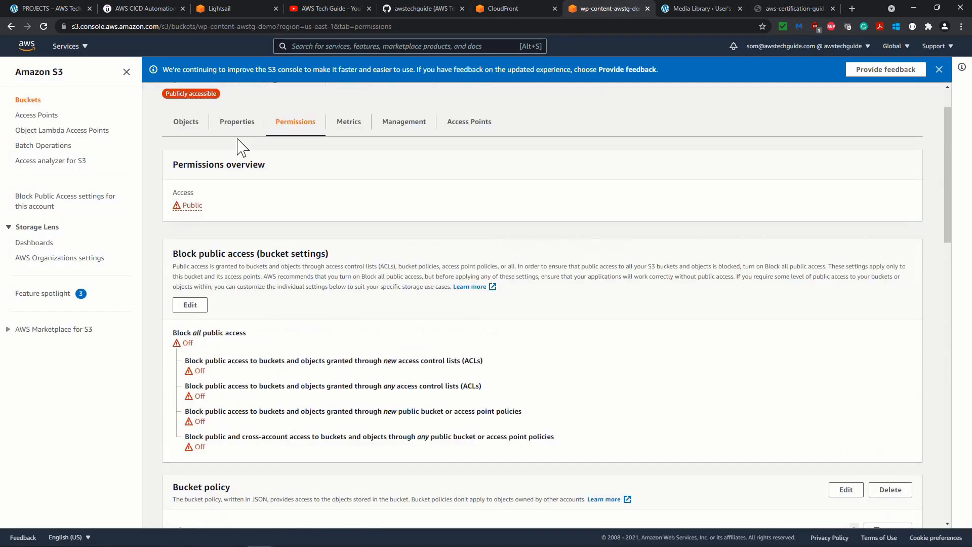
pyautogui.click(200, 132)
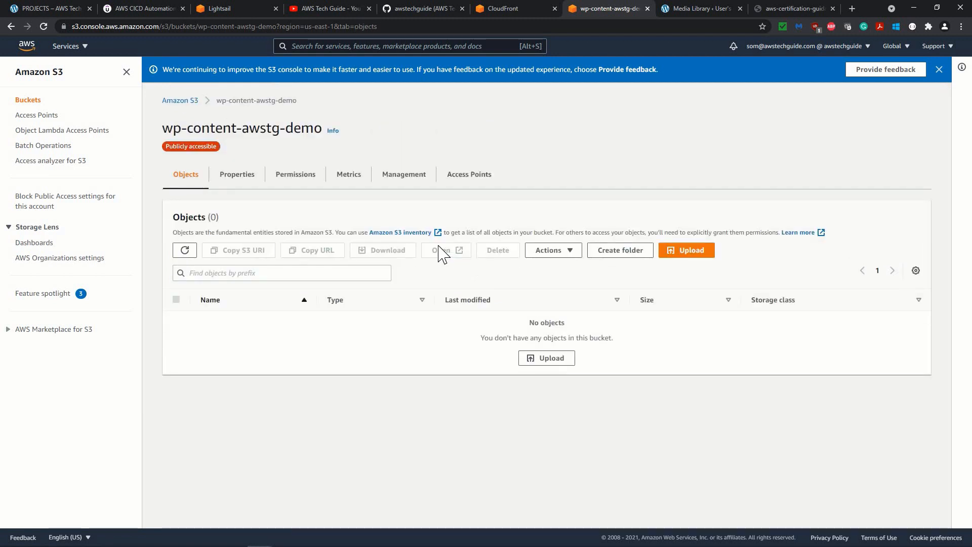
pyautogui.click(46, 26)
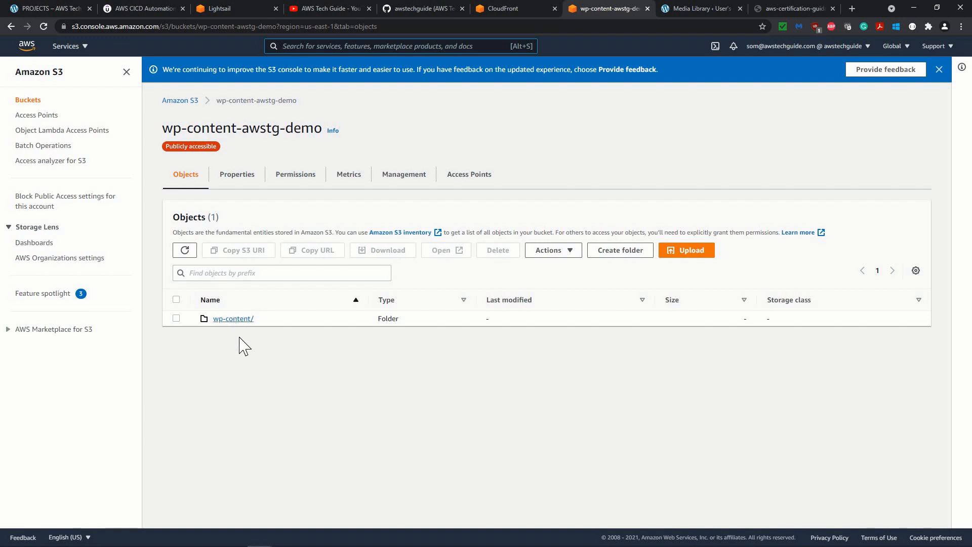
# Browse the bucket down to wp-content/uploads/2021/08/15002855 and compare its image files with the image loaded from cdn.brandnmarket.com.
pyautogui.click(233, 319)
pyautogui.click(221, 304)
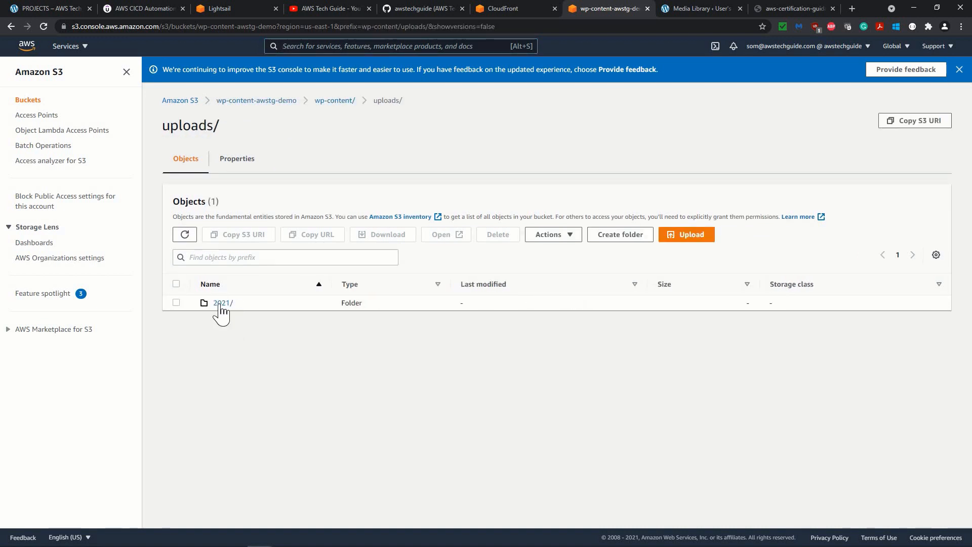
pyautogui.click(223, 304)
pyautogui.click(225, 303)
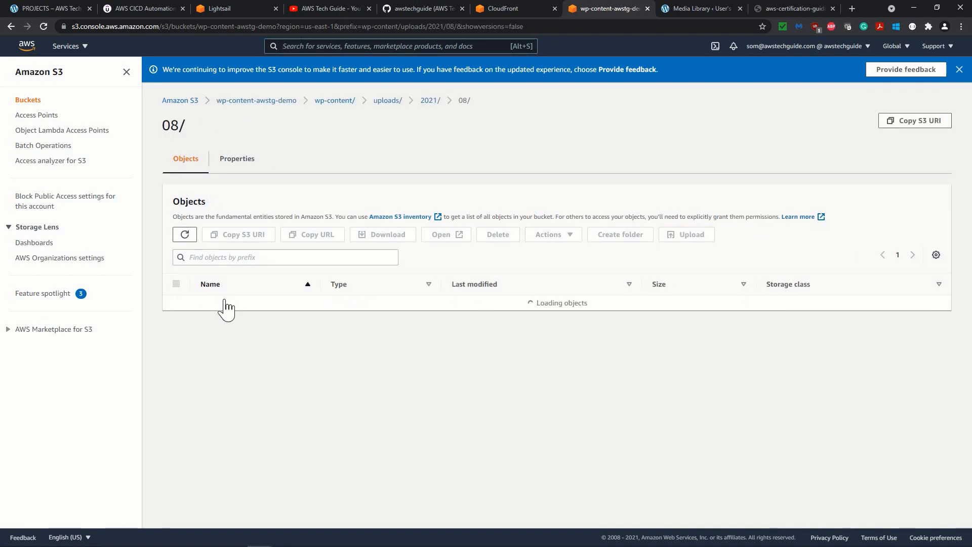
pyautogui.click(227, 303)
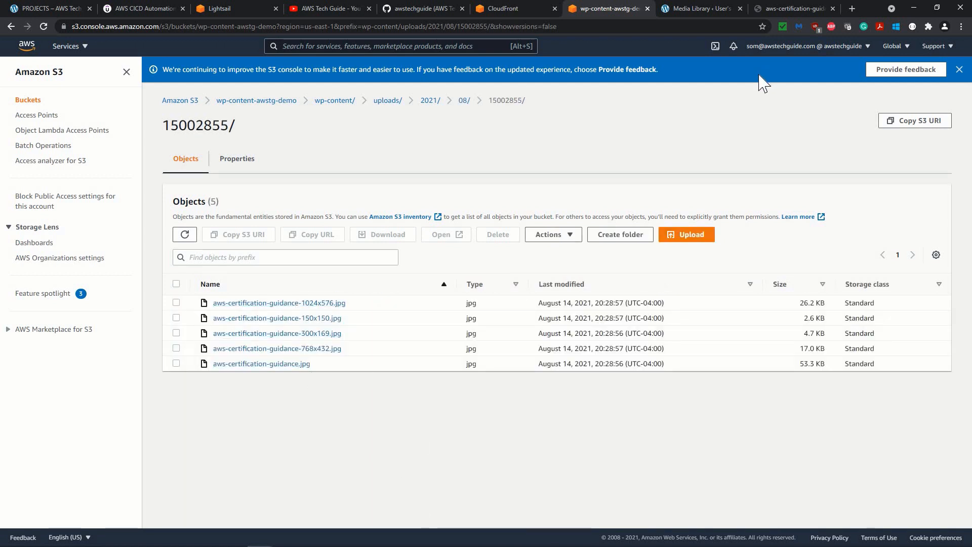
pyautogui.moveTo(783, 5)
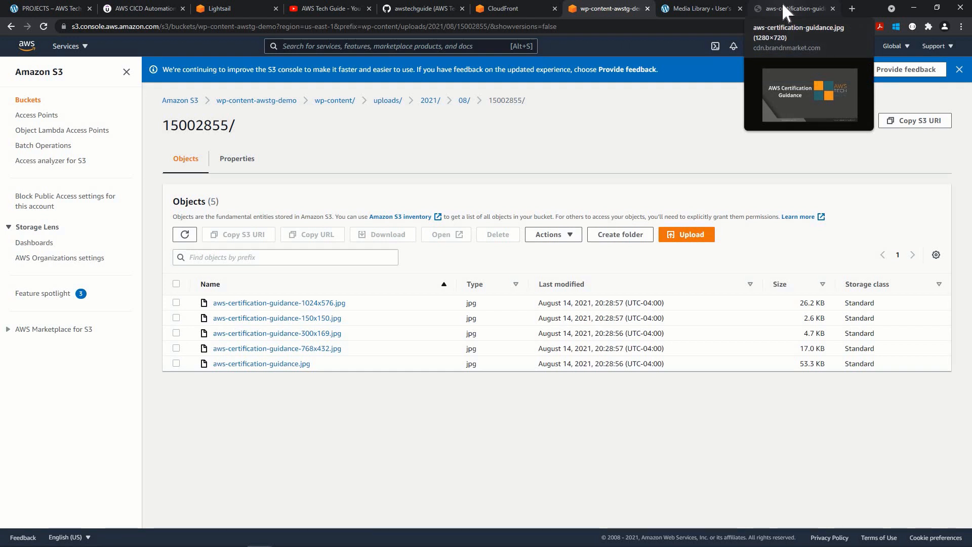
pyautogui.click(765, 12)
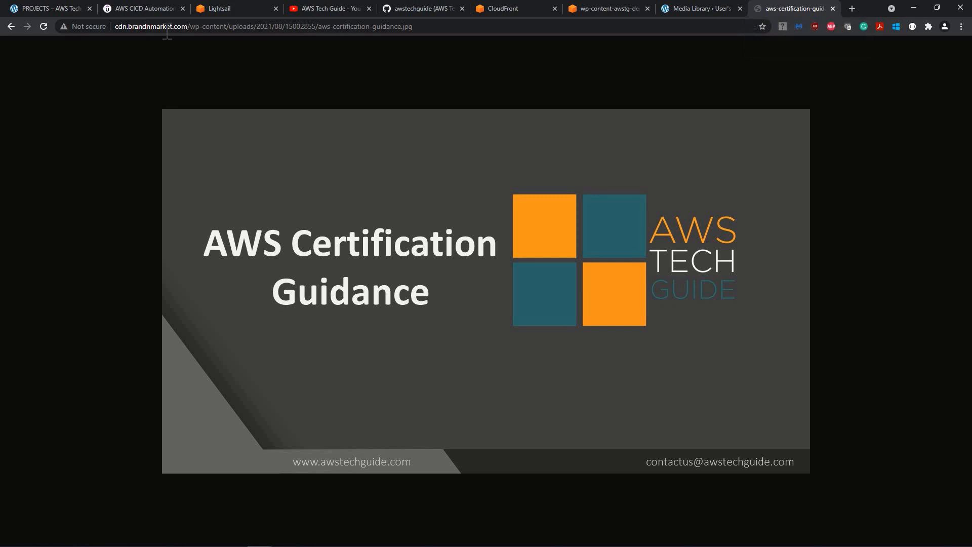
# Close the WordPress attachment details and open the Offload Media Lite settings to check the cdn.brandnmarket.com domain in the URL preview.
pyautogui.click(669, 4)
pyautogui.click(944, 64)
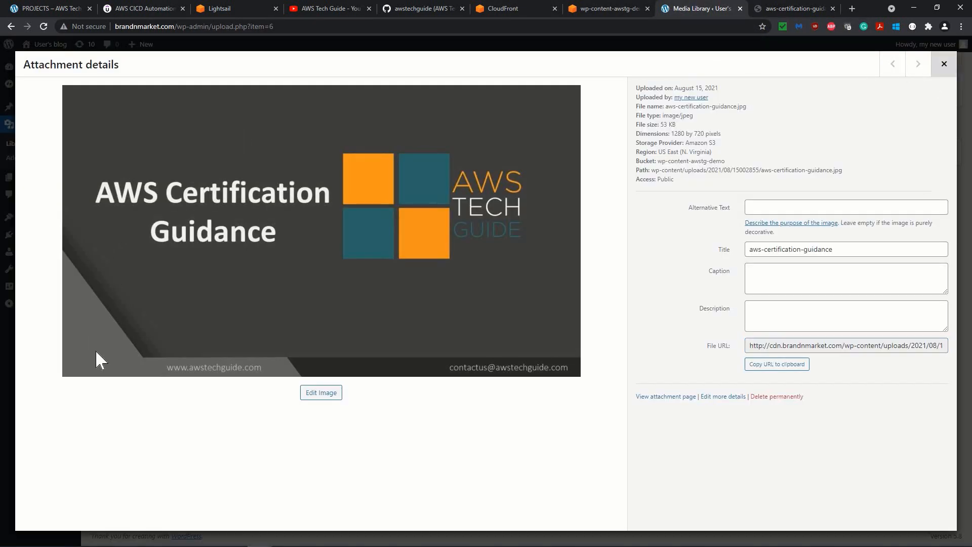
pyautogui.moveTo(36, 287)
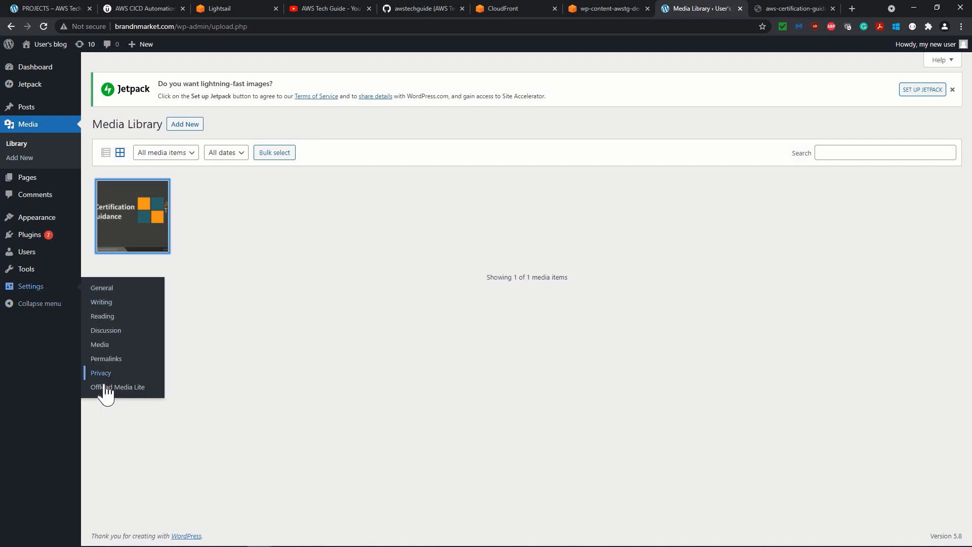
pyautogui.click(114, 387)
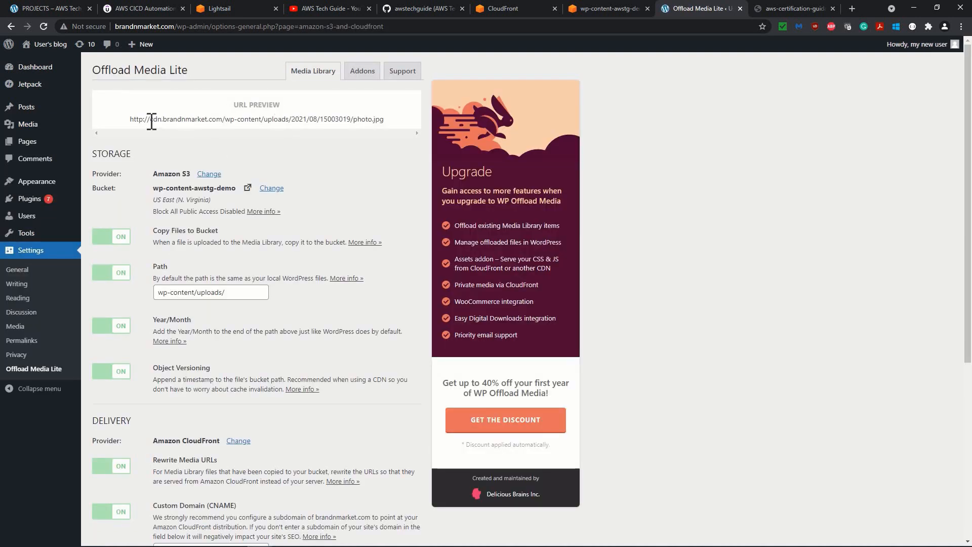
pyautogui.moveTo(150, 119); pyautogui.dragTo(223, 124)
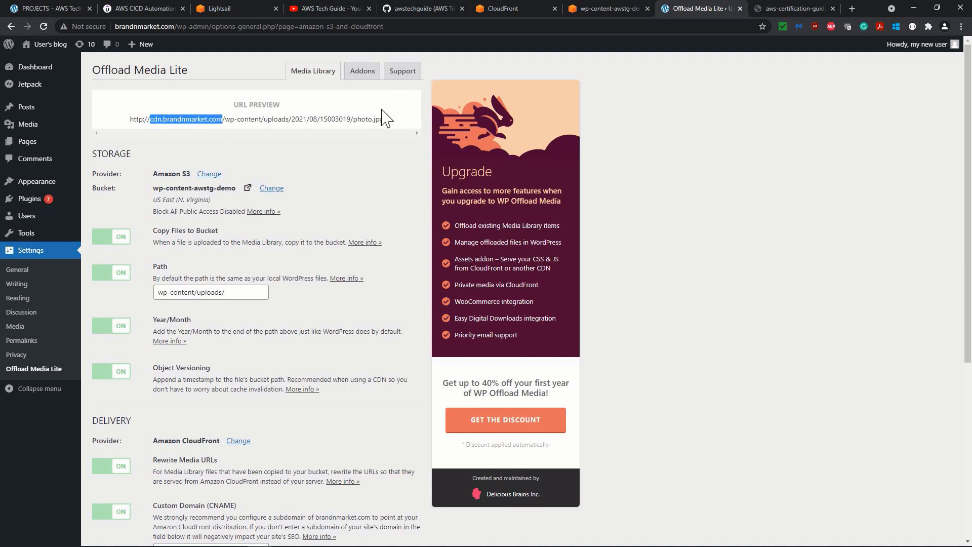
# Close the browser tab showing the image and check the File URL in the aws-certification-guidance image's attachment details.
pyautogui.click(780, 8)
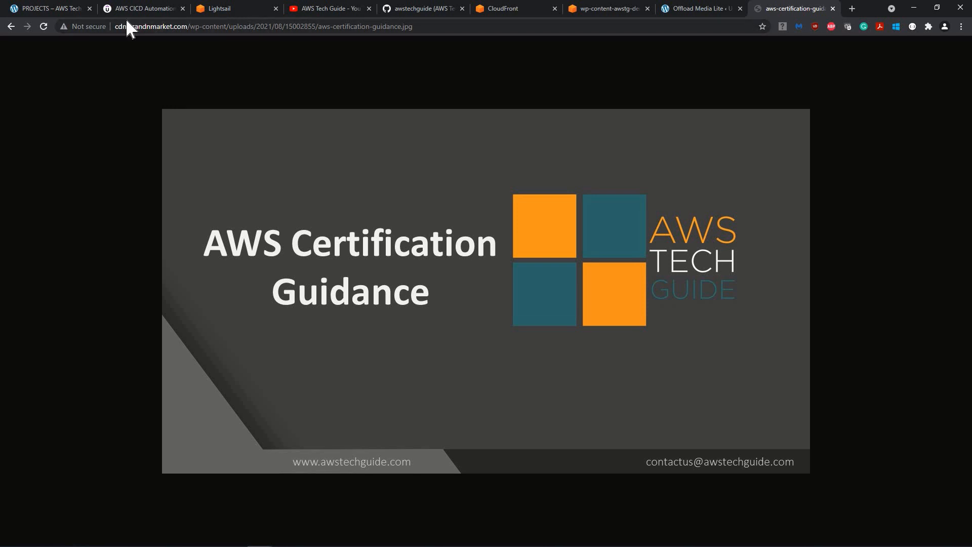
pyautogui.click(833, 9)
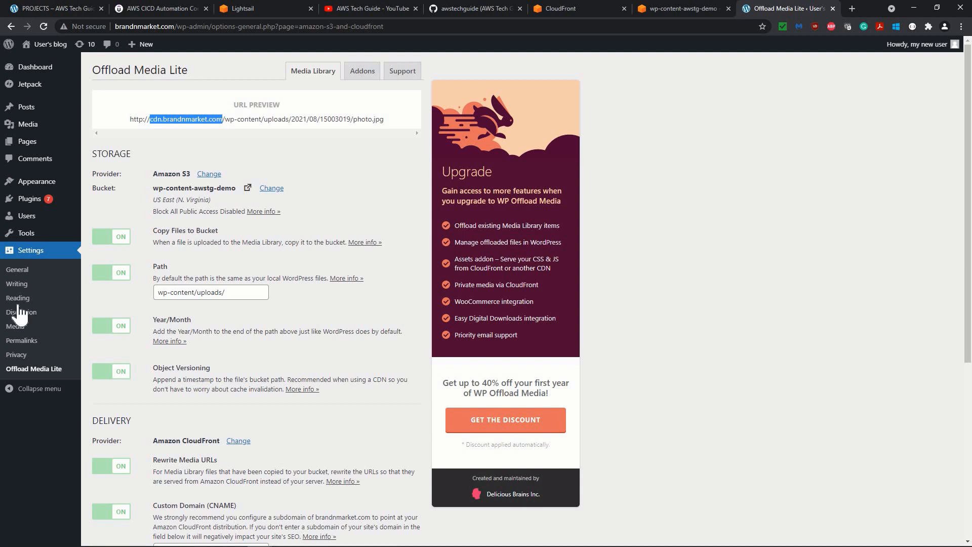
pyautogui.click(31, 130)
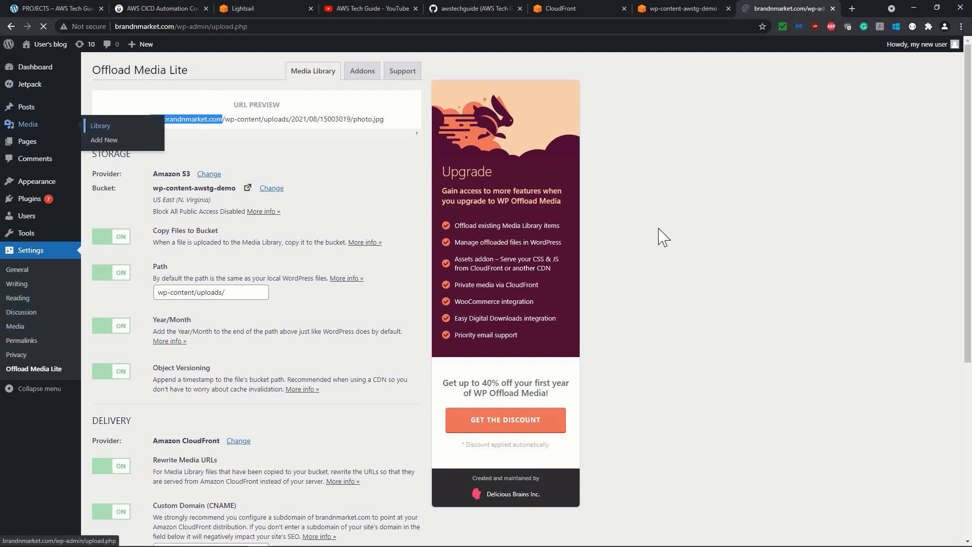
pyautogui.click(130, 235)
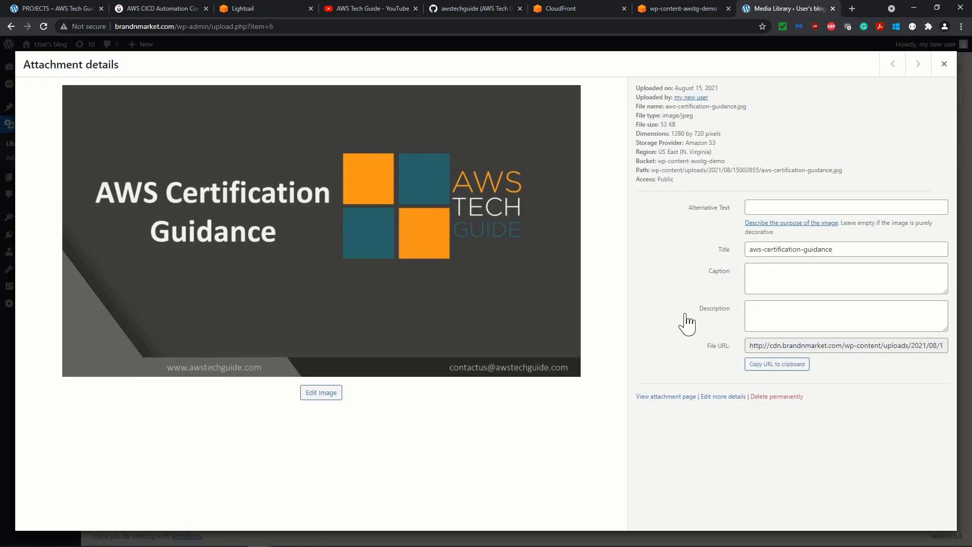
pyautogui.moveTo(761, 347); pyautogui.dragTo(923, 354)
pyautogui.click(766, 347)
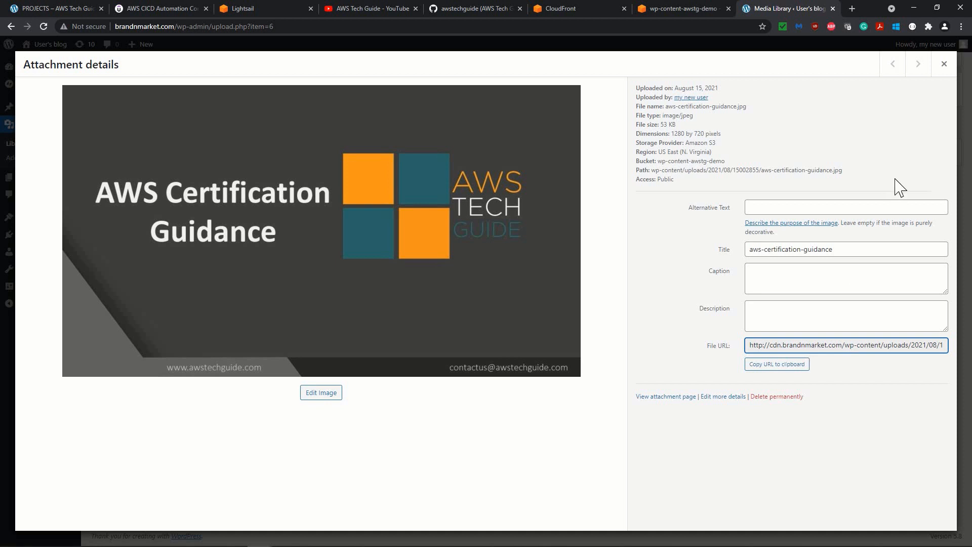
pyautogui.click(944, 69)
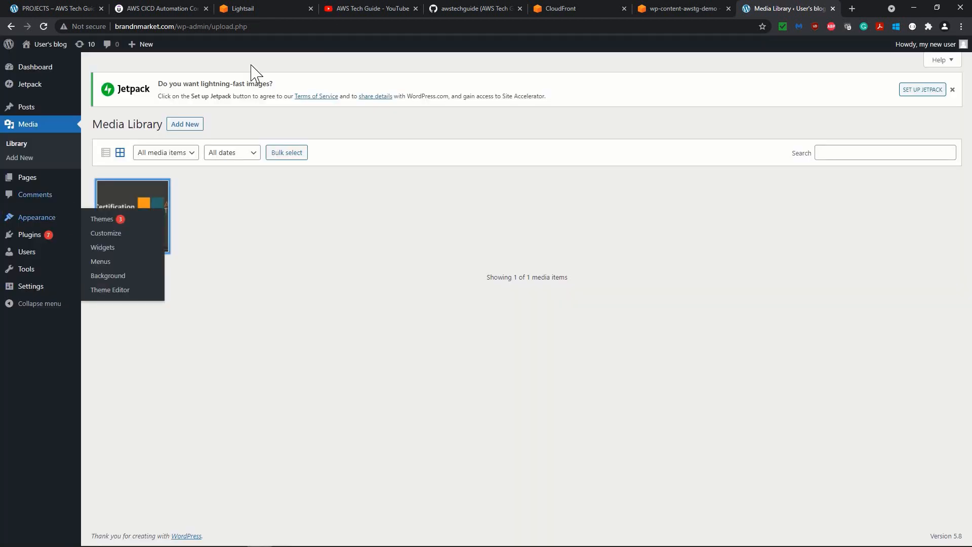
# Open the public site in a new browser tab and look over its home page.
pyautogui.moveTo(44, 53)
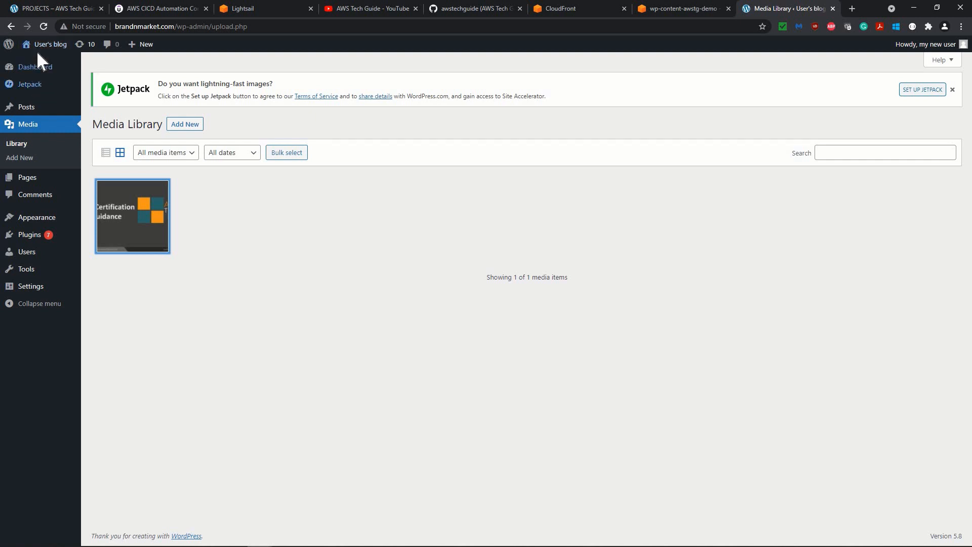
pyautogui.middleClick(31, 63)
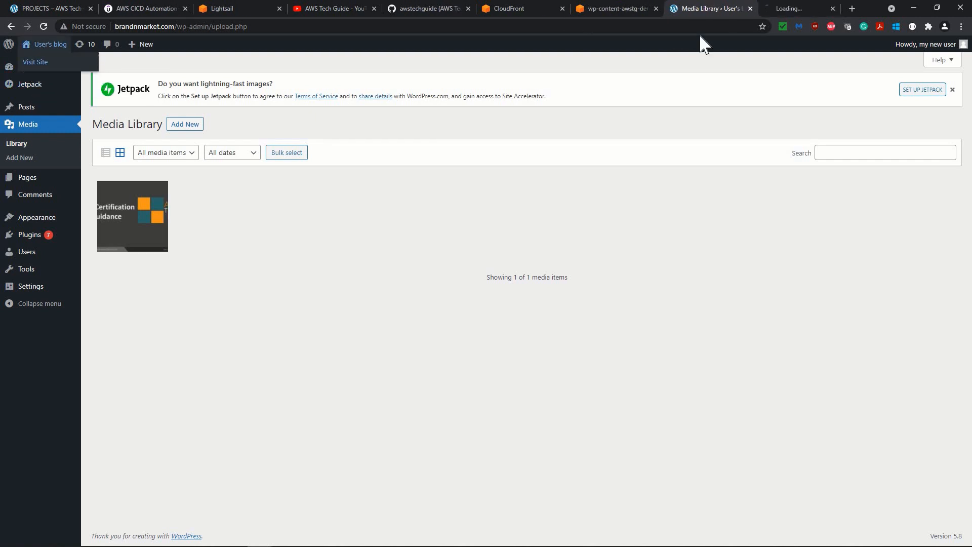
pyautogui.click(794, 8)
pyautogui.scroll(-2, 503, 271)
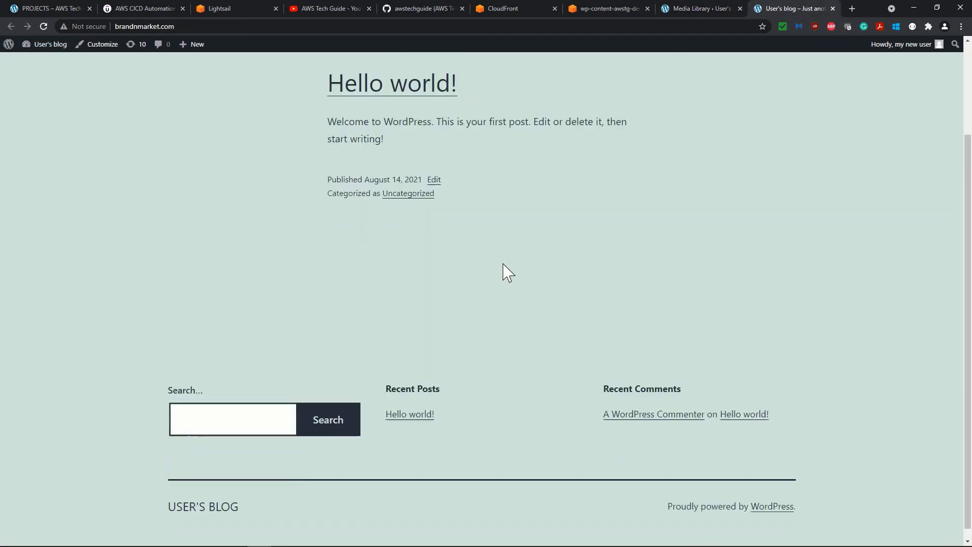
pyautogui.scroll(2, 504, 271)
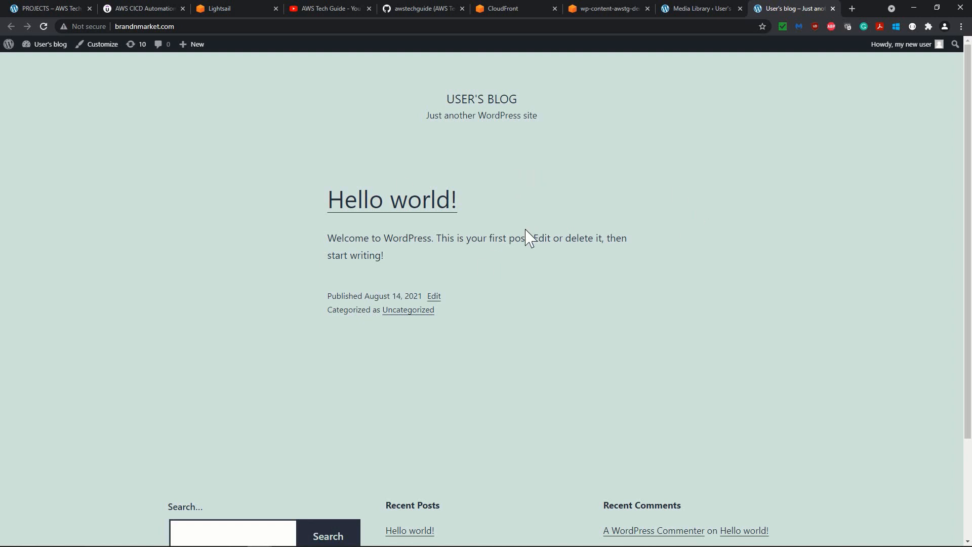
# Return to the WordPress admin and open the theme Customizer for the site.
pyautogui.click(717, 10)
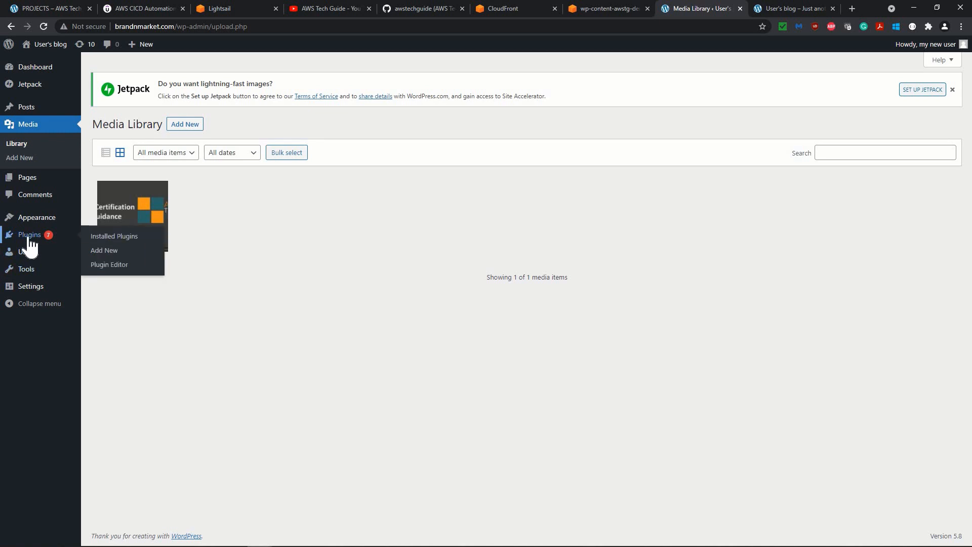
pyautogui.moveTo(67, 223)
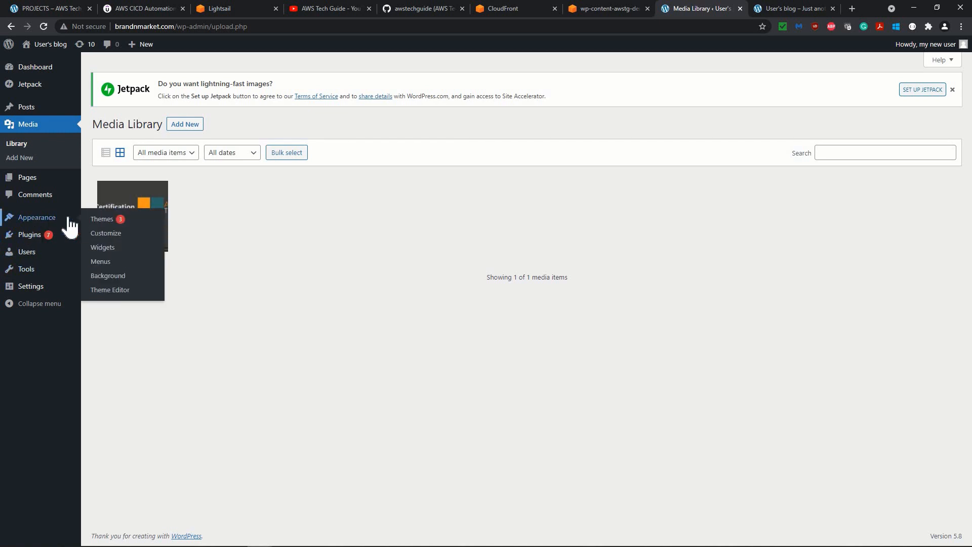
pyautogui.click(103, 234)
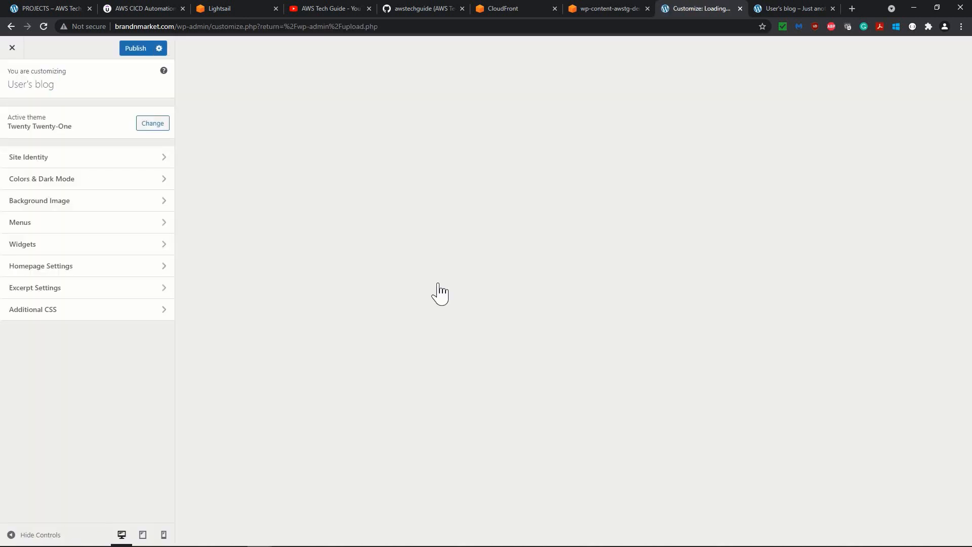
pyautogui.scroll(-4, 438, 285)
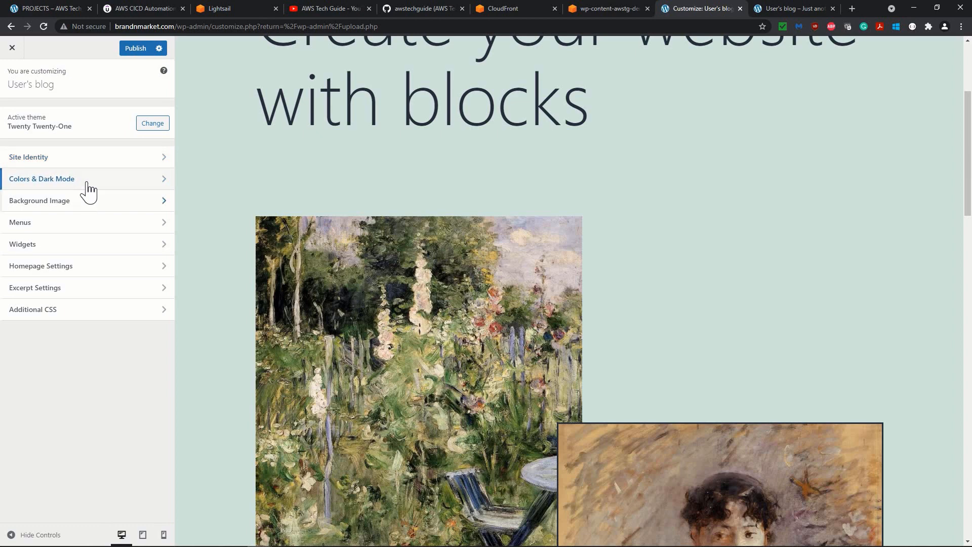
# Set aws-certification-guidance.jpg from the media library as the site's background image.
pyautogui.click(86, 203)
pyautogui.click(85, 130)
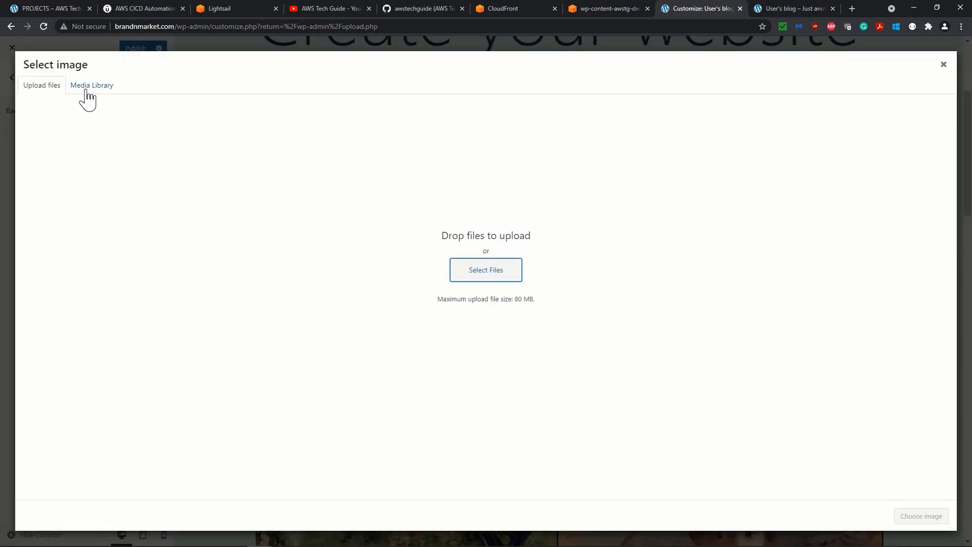
pyautogui.click(88, 92)
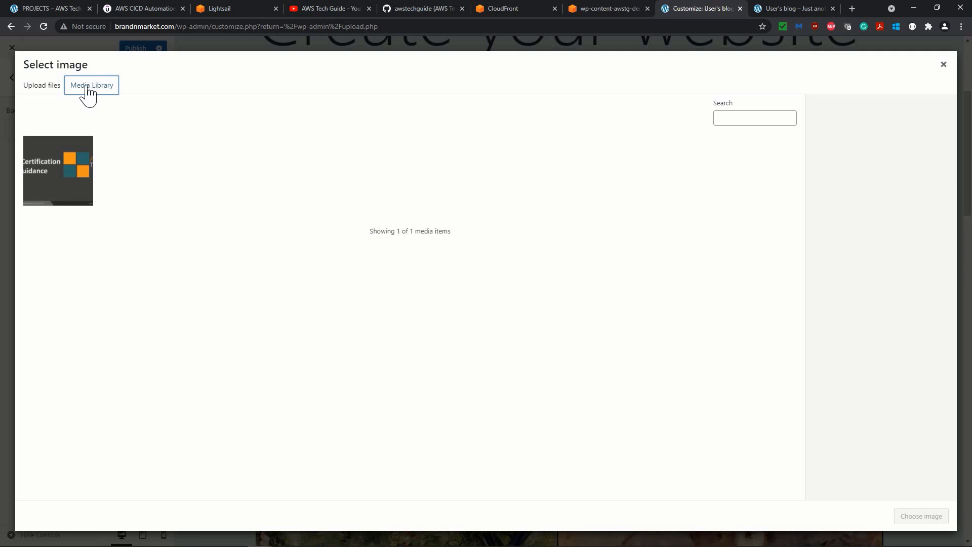
pyautogui.click(53, 185)
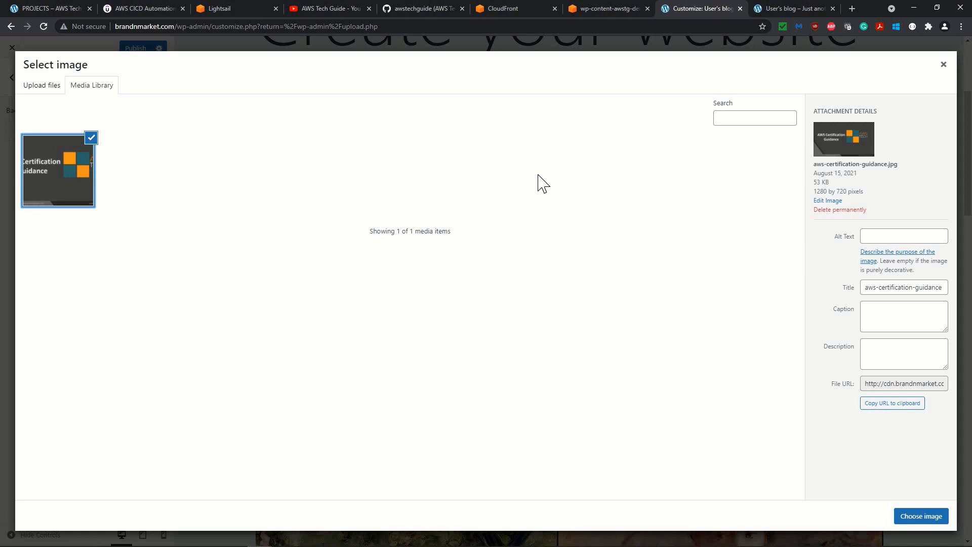
pyautogui.click(914, 517)
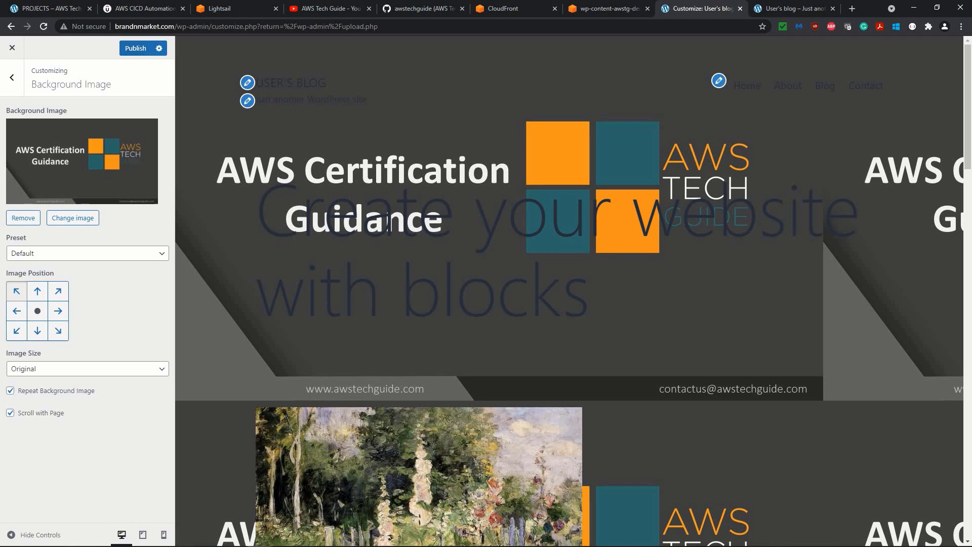
# Set the background image's position to the centre and check the page preview.
pyautogui.click(38, 313)
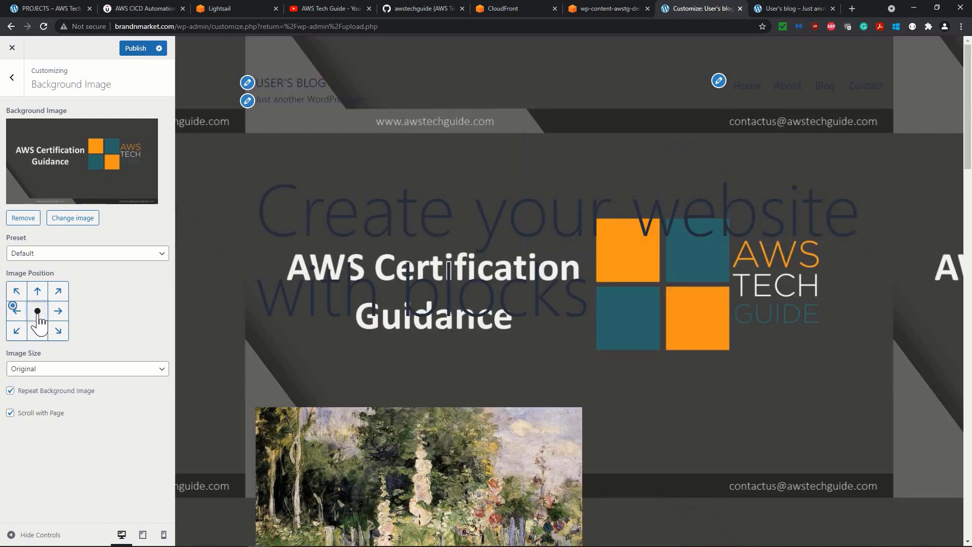
pyautogui.scroll(-8, 466, 290)
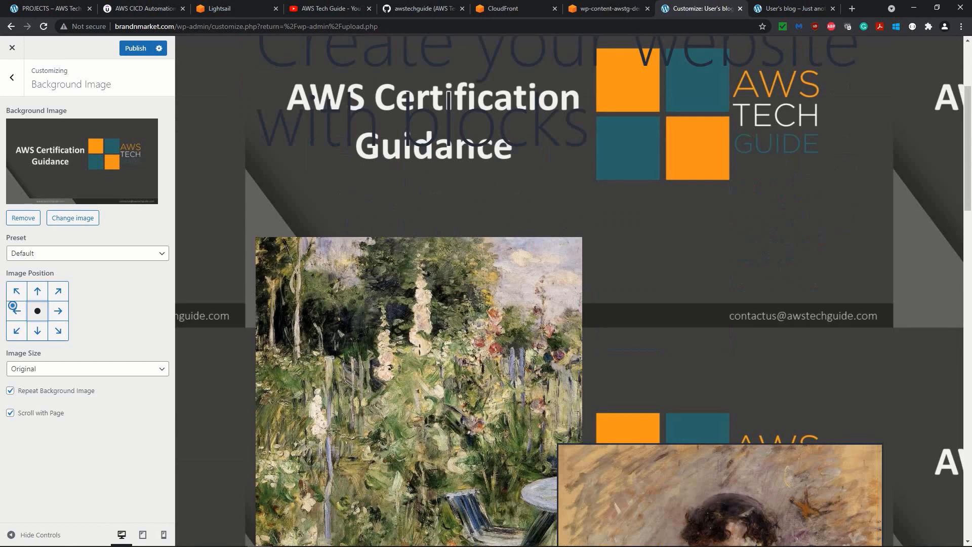
pyautogui.scroll(8, 466, 289)
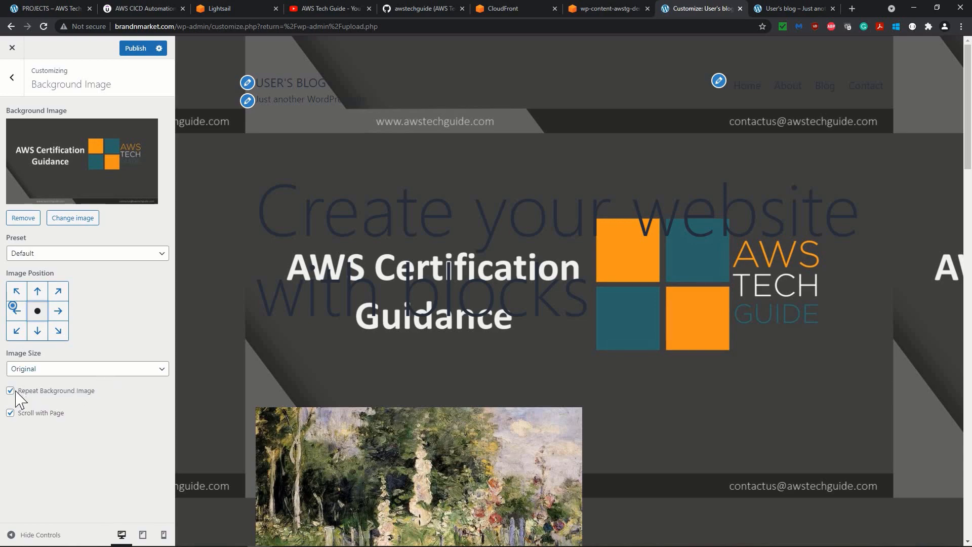
# Turn off Repeat Background Image and check the background along the page preview.
pyautogui.click(37, 390)
pyautogui.scroll(-7, 511, 313)
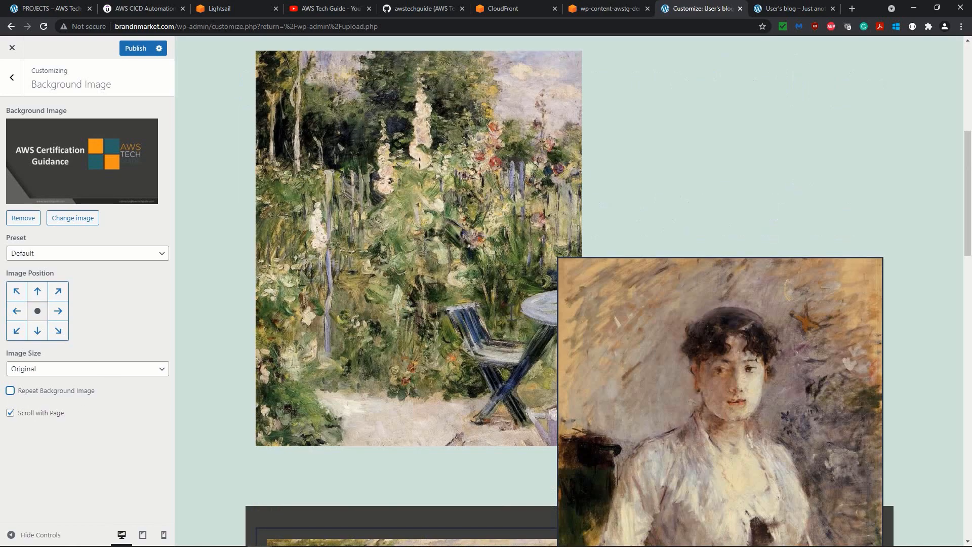
pyautogui.scroll(8, 510, 312)
pyautogui.scroll(-20, 510, 312)
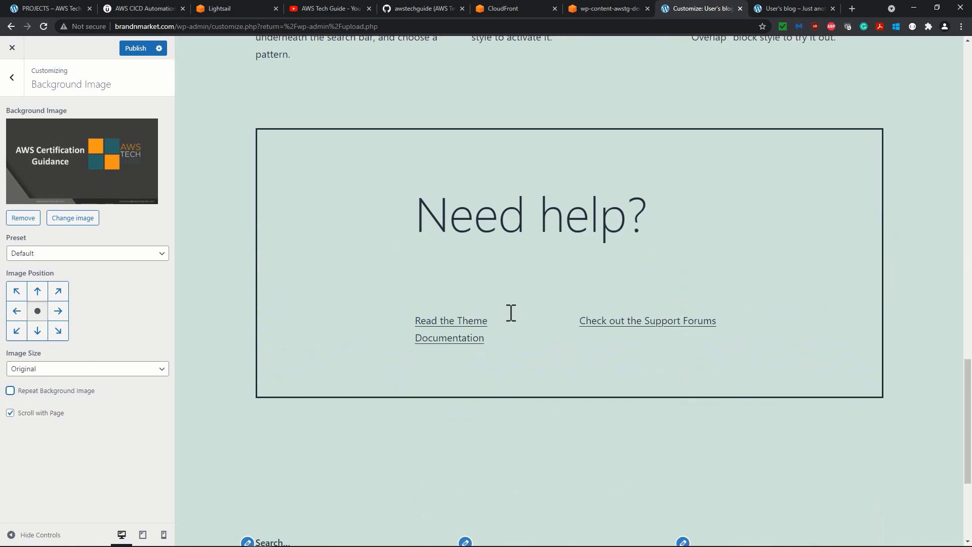
pyautogui.scroll(8, 510, 312)
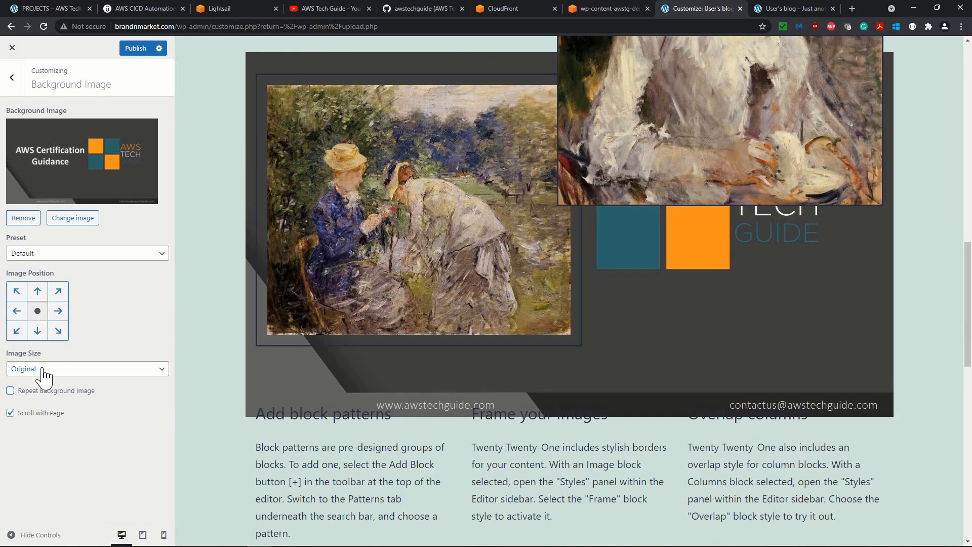
# Set the background image's position to top centre, keeping the Default preset and Original image size.
pyautogui.click(44, 372)
pyautogui.click(44, 372)
pyautogui.click(65, 260)
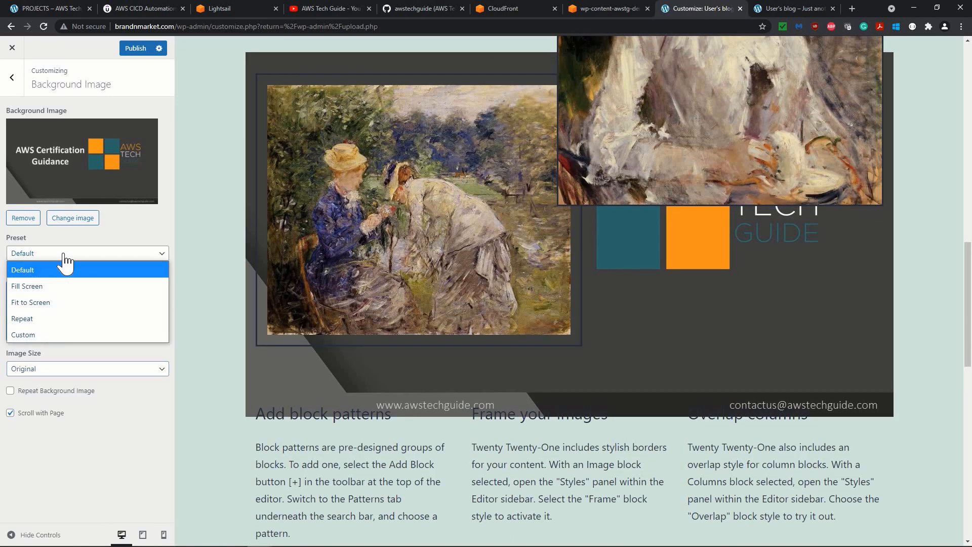
pyautogui.click(63, 255)
pyautogui.click(39, 295)
pyautogui.scroll(3, 663, 283)
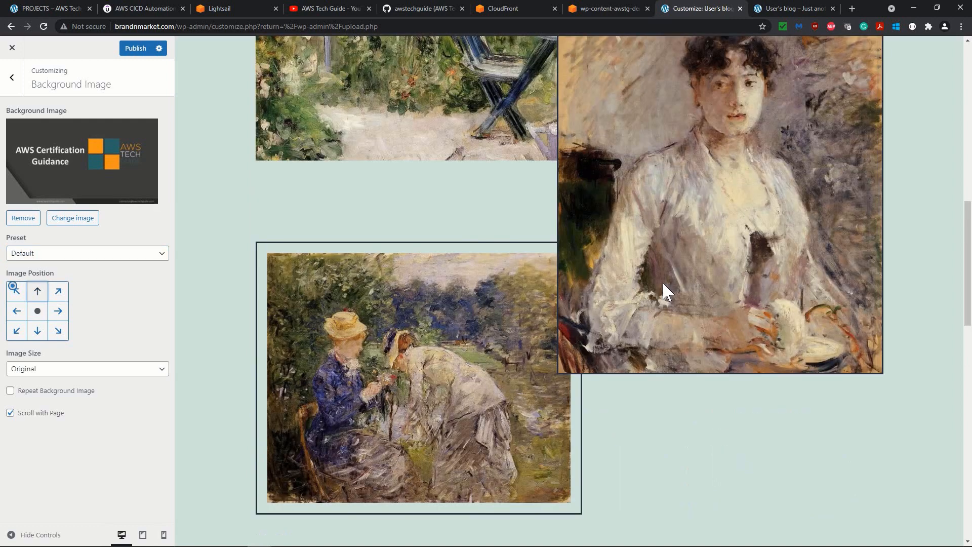
# Publish the background image settings and reload the brandnmarket.com home page.
pyautogui.scroll(5, 663, 283)
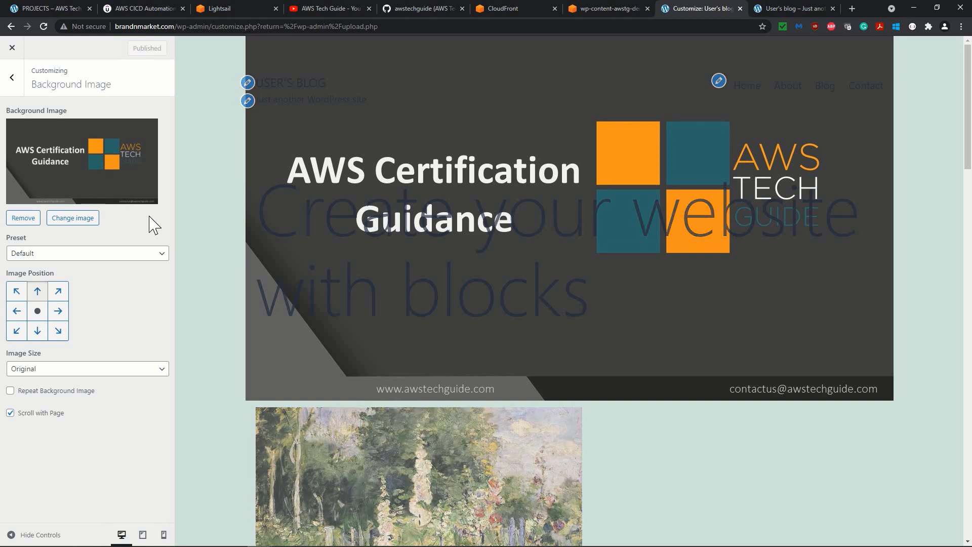
pyautogui.hotkey('ctrl', 'Tab')
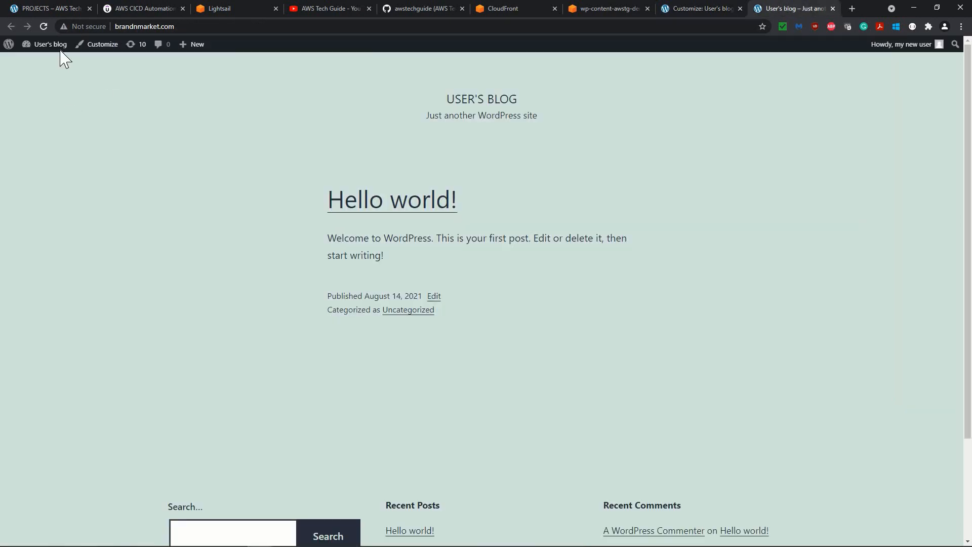
pyautogui.click(44, 26)
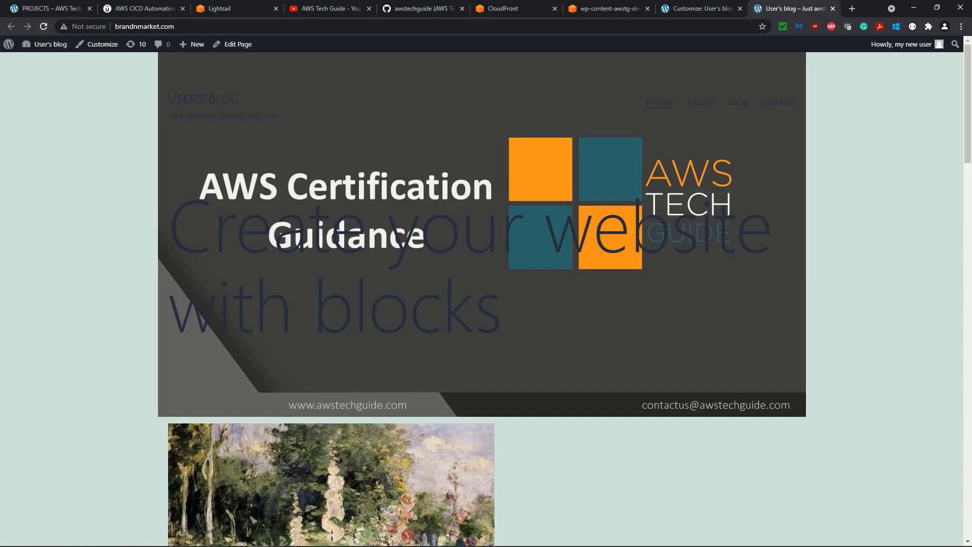
# Examine the published home page from the background image down to the footer.
pyautogui.scroll(-20, 601, 377)
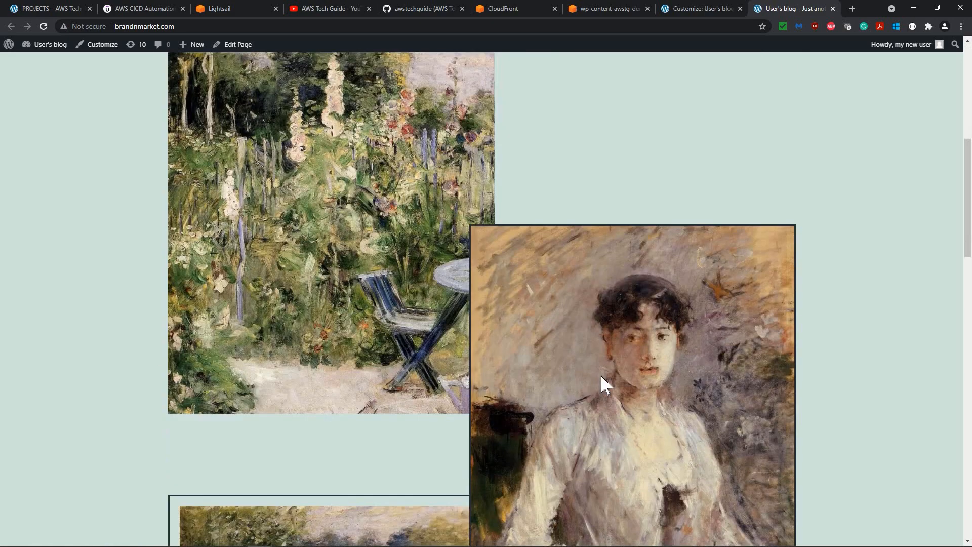
pyautogui.scroll(20, 602, 377)
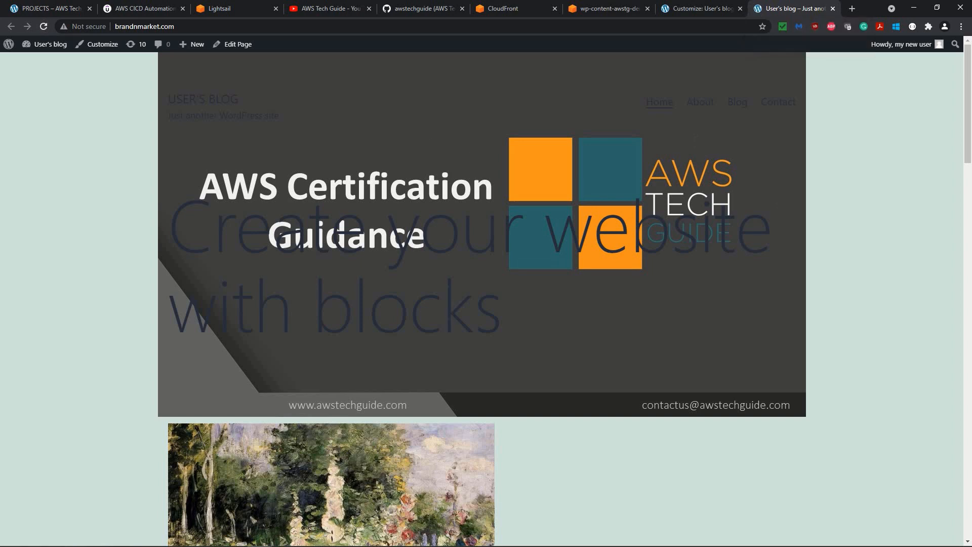
pyautogui.scroll(-20, 455, 343)
pyautogui.scroll(-10, 455, 344)
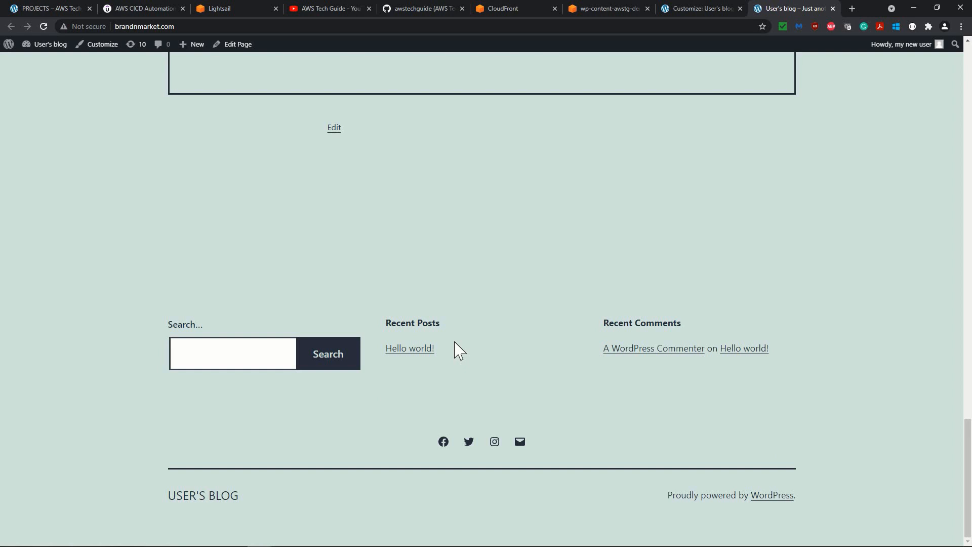
pyautogui.scroll(15, 456, 345)
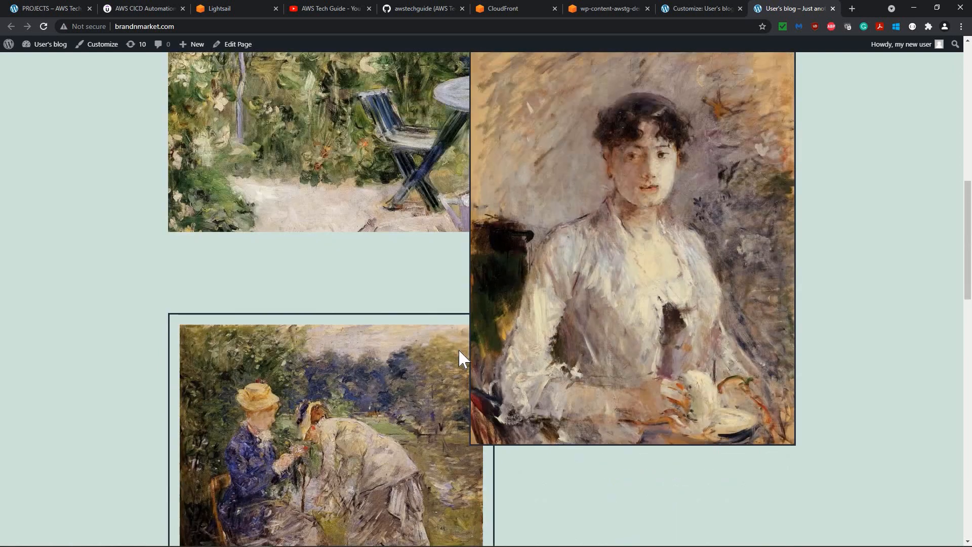
pyautogui.scroll(10, 459, 350)
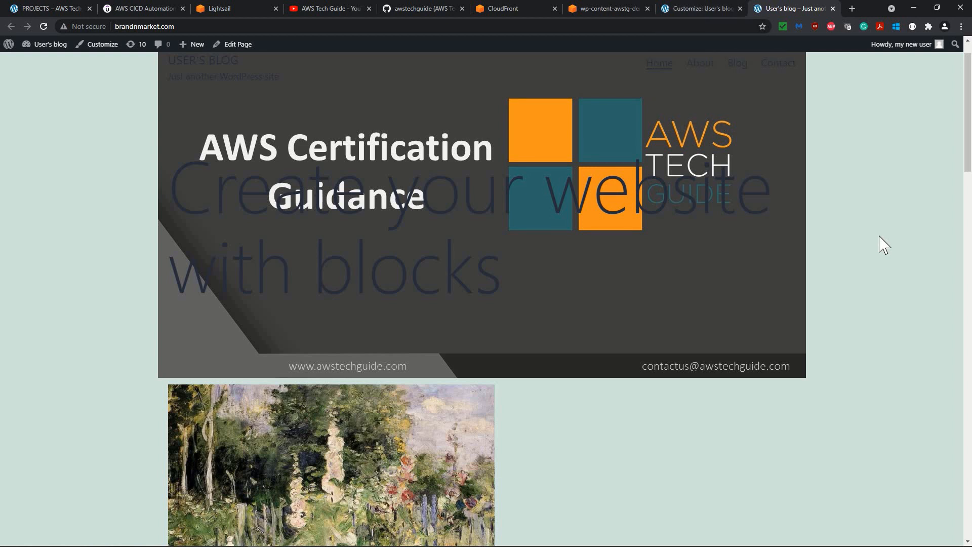
pyautogui.scroll(1, 884, 246)
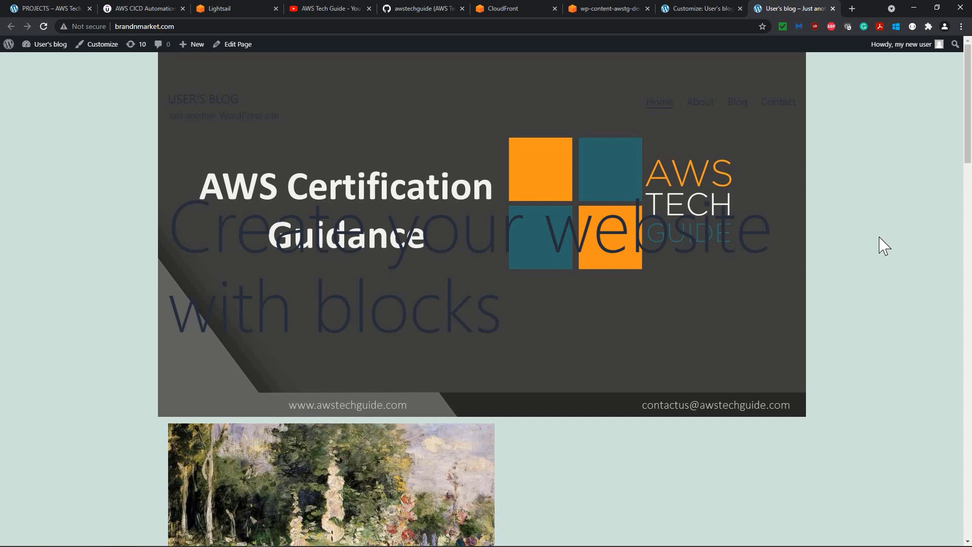
# Switch to the Lightsail console and examine the specifications of the awstg-demo-wp1 instance.
pyautogui.click(239, 10)
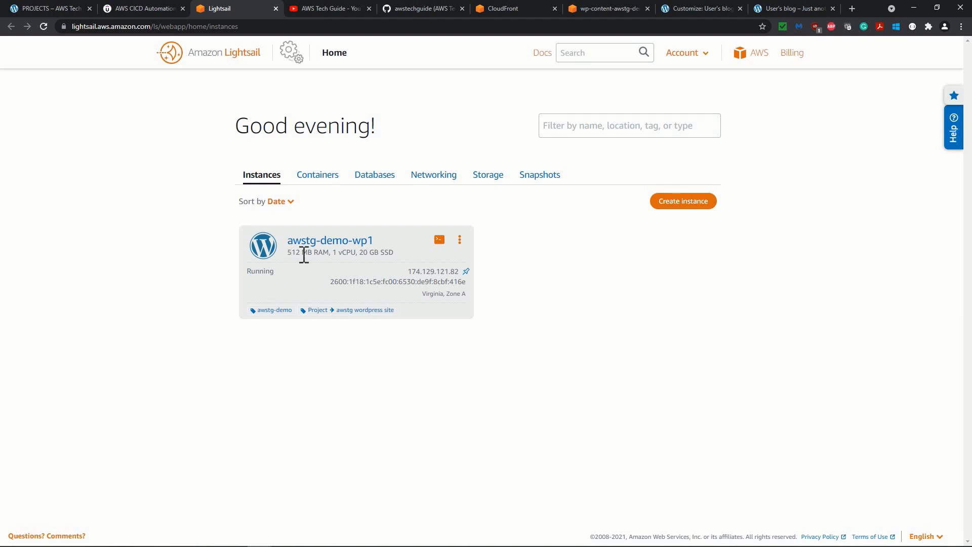
pyautogui.moveTo(304, 256); pyautogui.dragTo(393, 265)
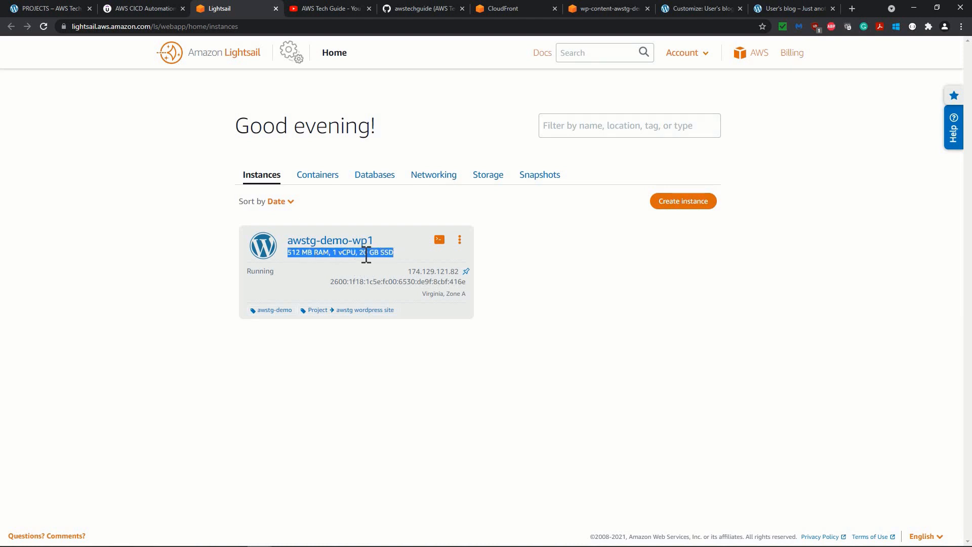
pyautogui.click(611, 298)
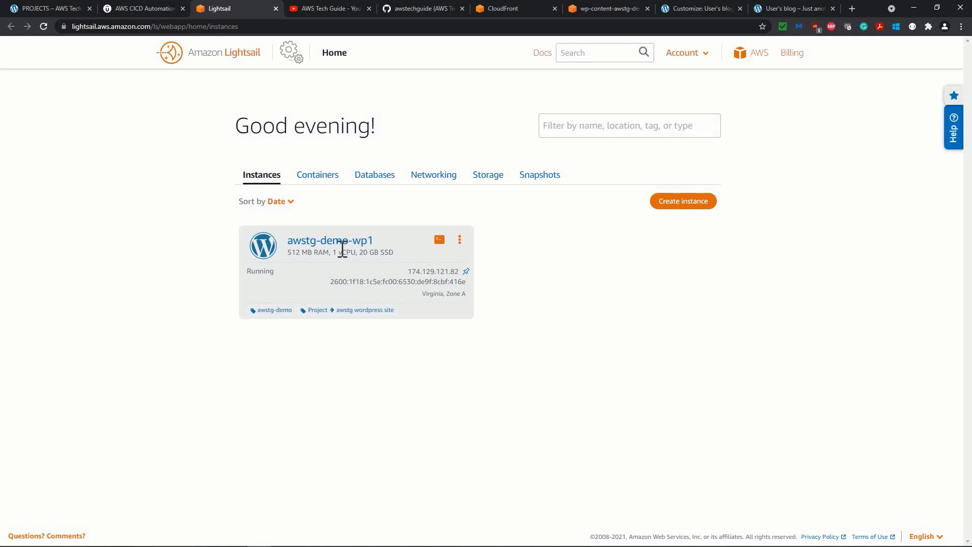
# Examine the plans offered for a new Lightsail instance and return to the instance list without creating one.
pyautogui.click(683, 203)
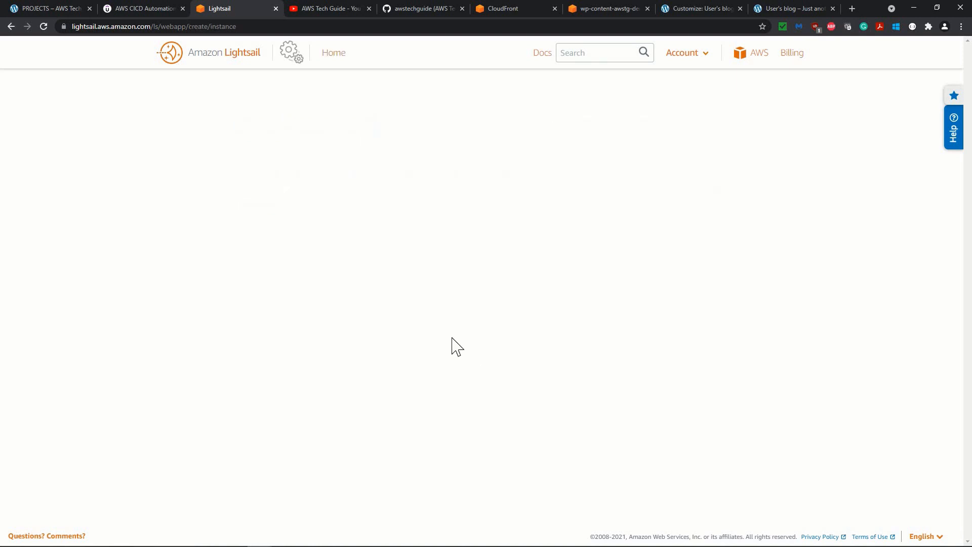
pyautogui.scroll(-8, 588, 350)
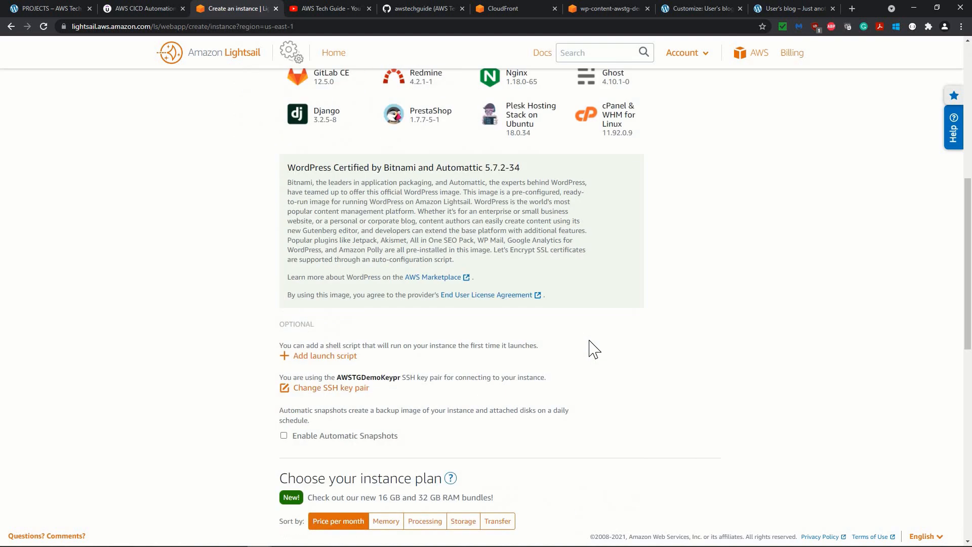
pyautogui.scroll(-9, 586, 347)
pyautogui.scroll(4, 445, 235)
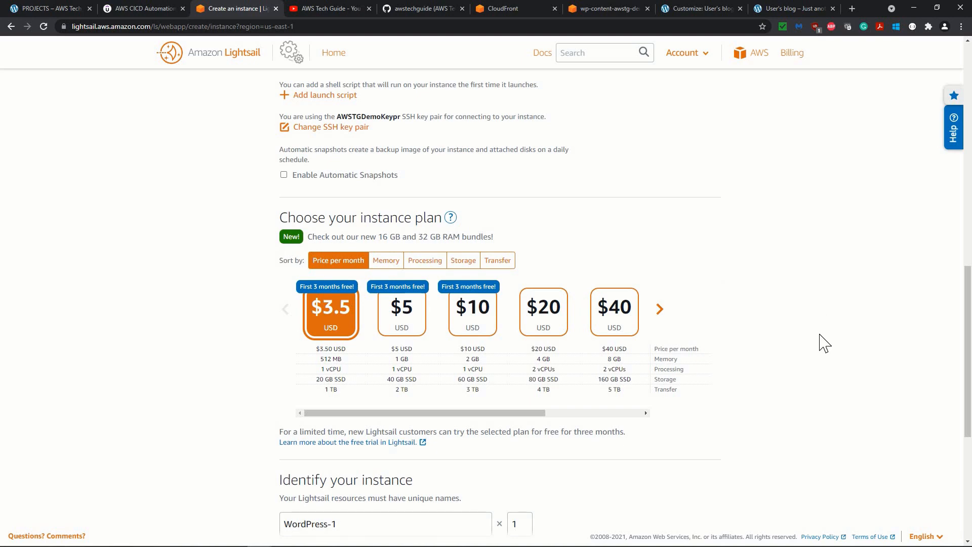
pyautogui.scroll(-6, 810, 355)
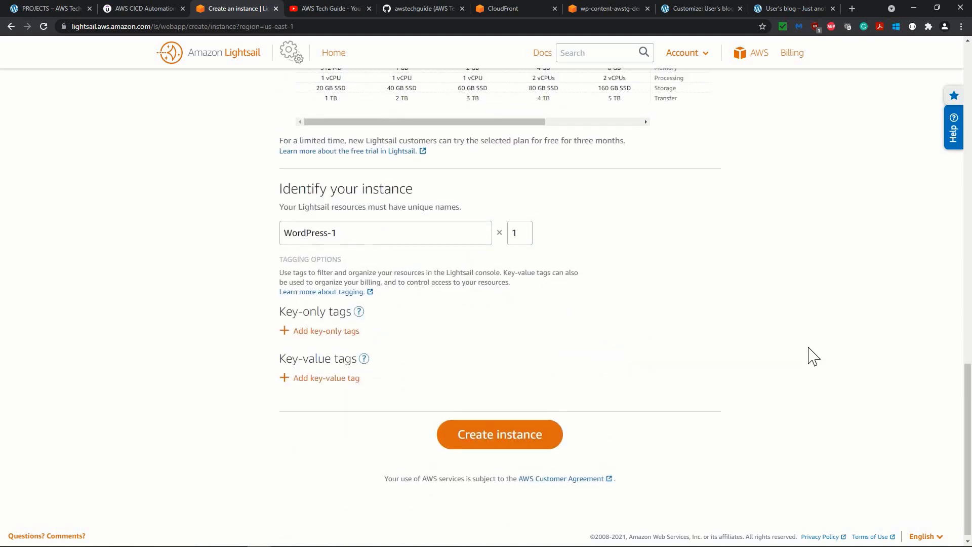
pyautogui.scroll(8, 811, 354)
pyautogui.scroll(-8, 811, 355)
pyautogui.scroll(8, 810, 354)
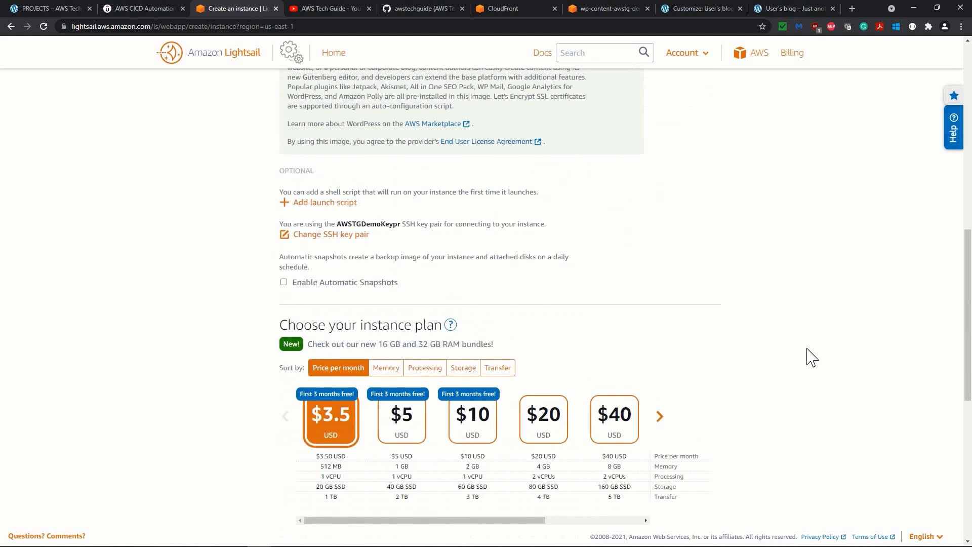
pyautogui.scroll(10, 812, 357)
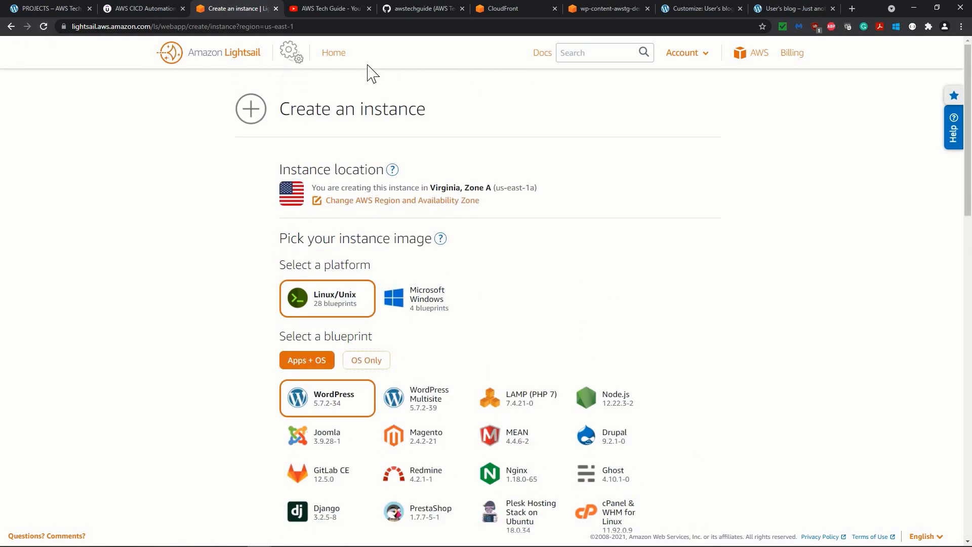
pyautogui.click(333, 53)
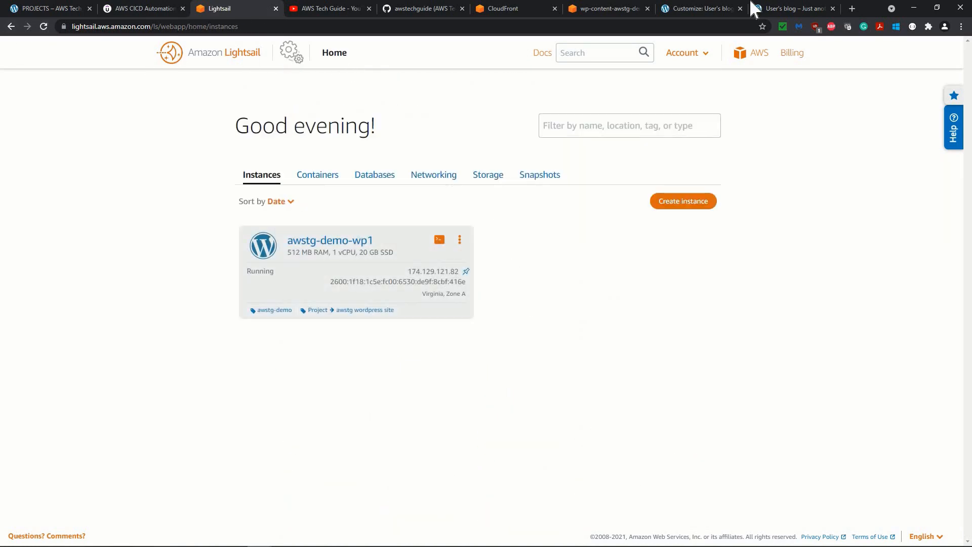
# Check the background on the brandnmarket.com home page and its image files in the S3 bucket's 15002855 folder.
pyautogui.click(788, 9)
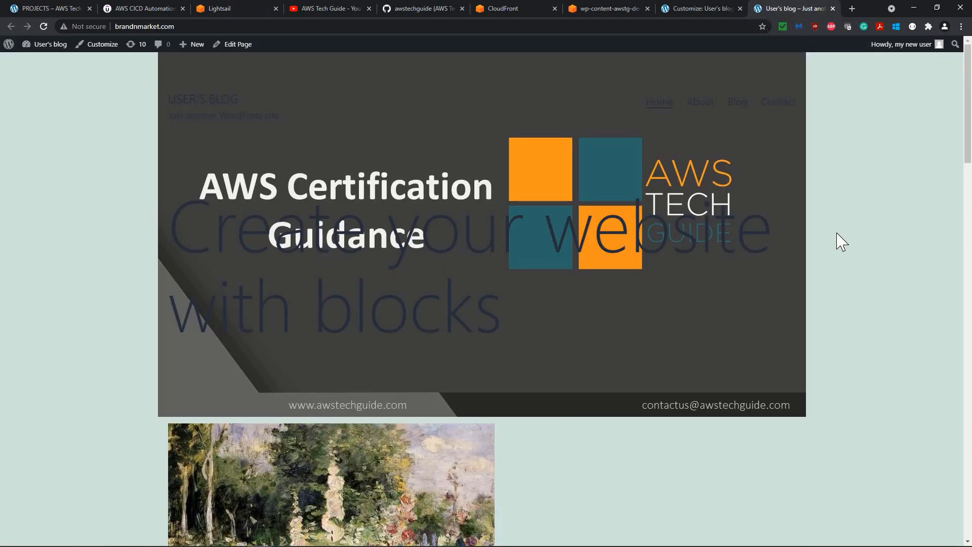
pyautogui.scroll(-2, 841, 242)
pyautogui.scroll(2, 840, 242)
pyautogui.click(574, 11)
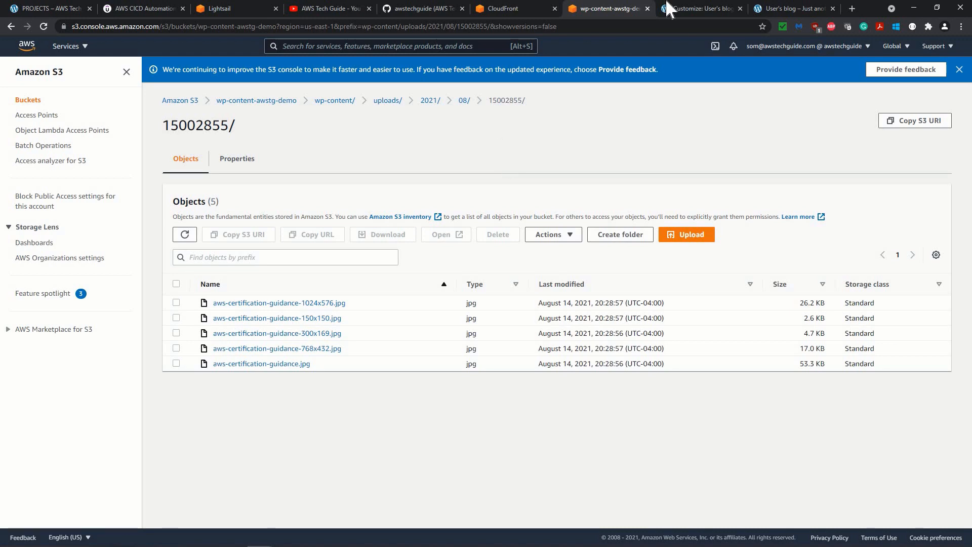
pyautogui.click(798, 9)
# Leave the Customizer and review the bucket's public access status and the CloudFront delivery options in the Offload Media Lite settings.
pyautogui.click(690, 9)
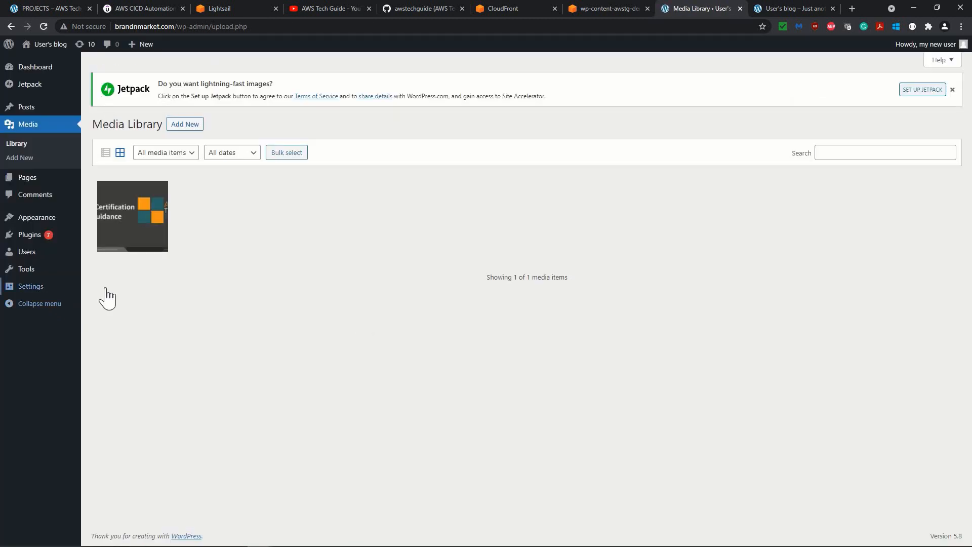
pyautogui.moveTo(71, 286)
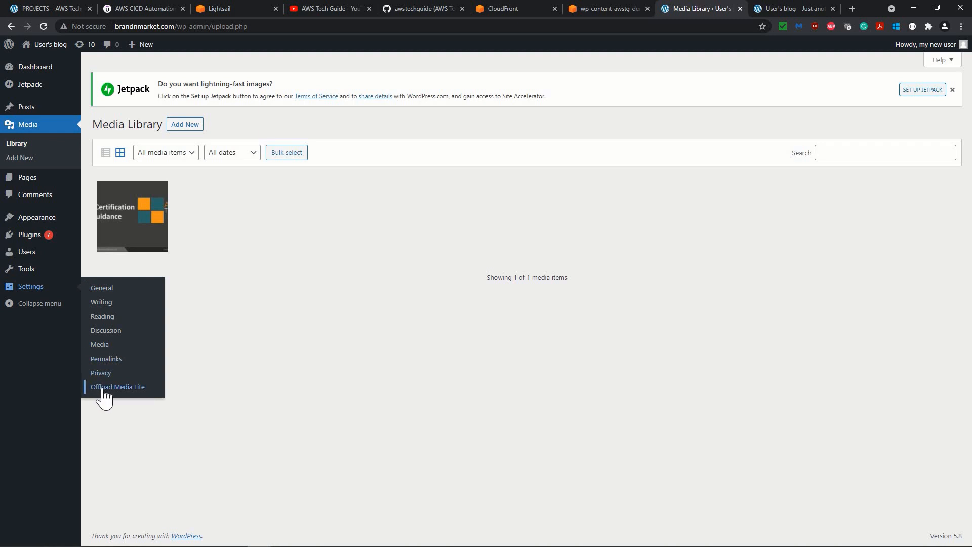
pyautogui.click(103, 389)
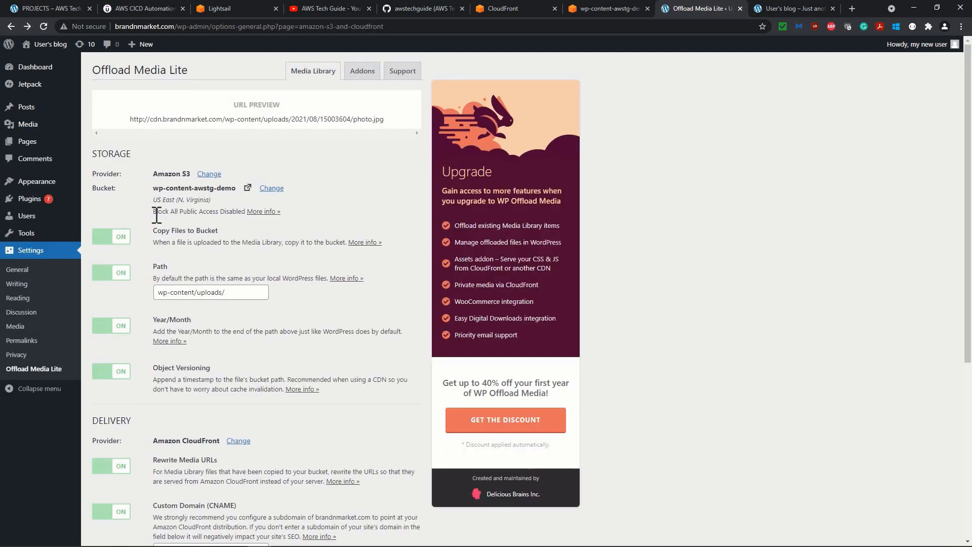
pyautogui.moveTo(154, 212); pyautogui.dragTo(214, 217)
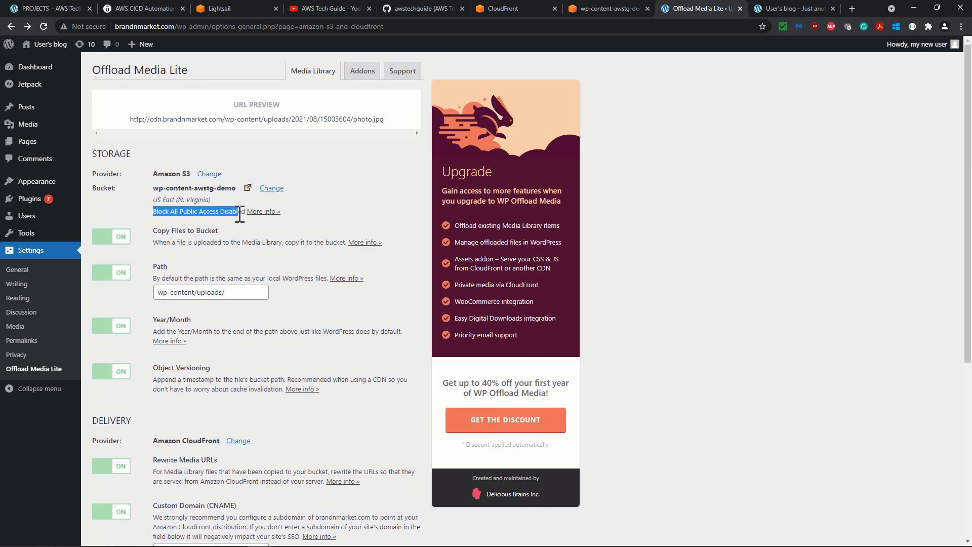
pyautogui.click(221, 213)
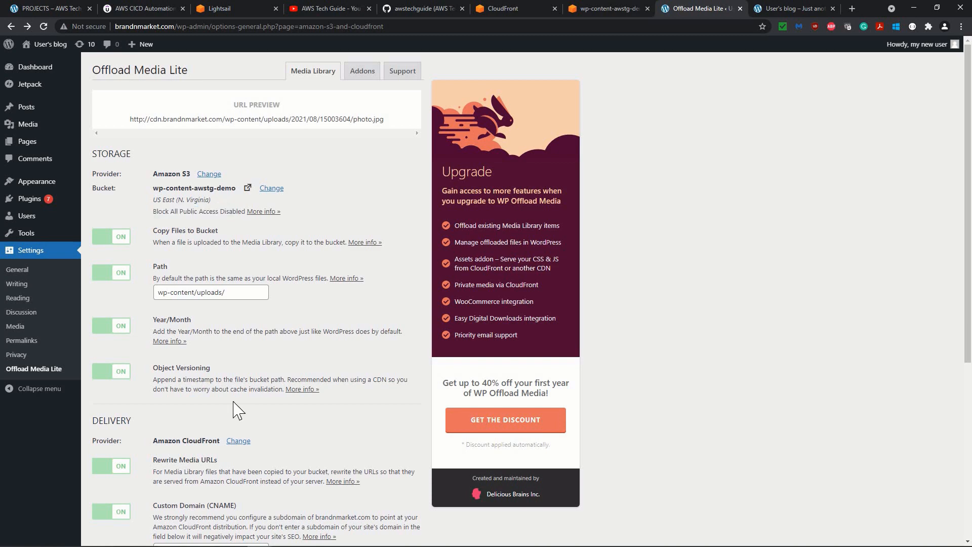
pyautogui.scroll(-4, 238, 410)
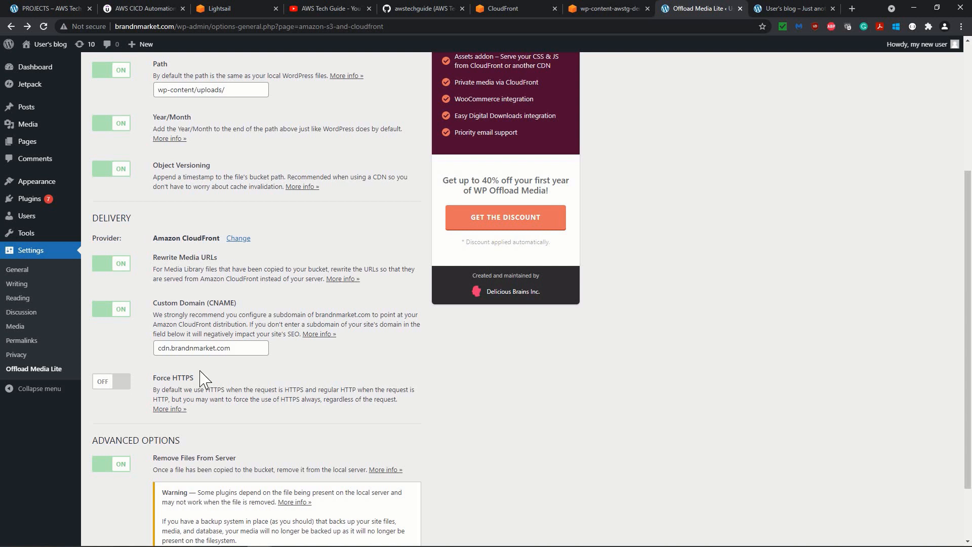
# Turn on Block all public access for the wp-content-awstg-demo bucket in S3 and confirm the change.
pyautogui.click(604, 11)
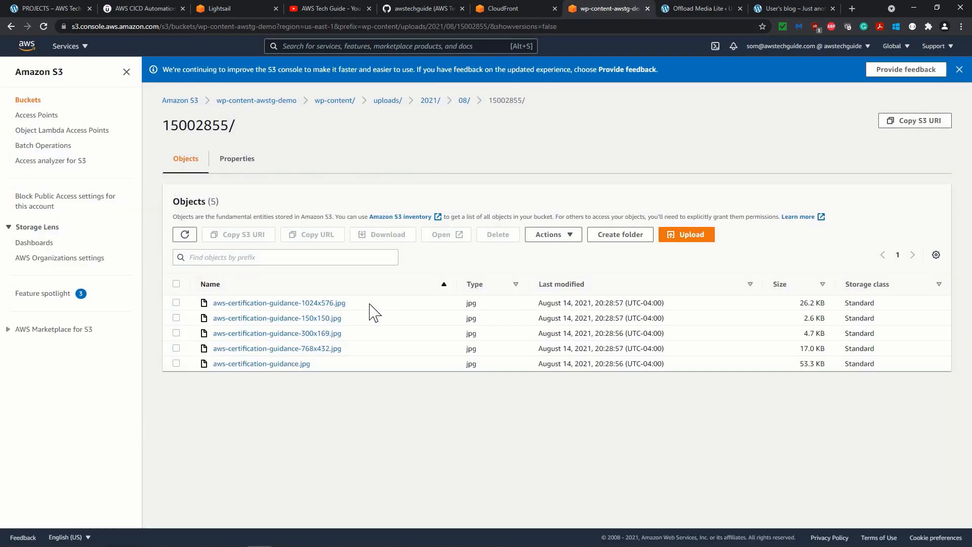
pyautogui.click(269, 102)
pyautogui.click(283, 179)
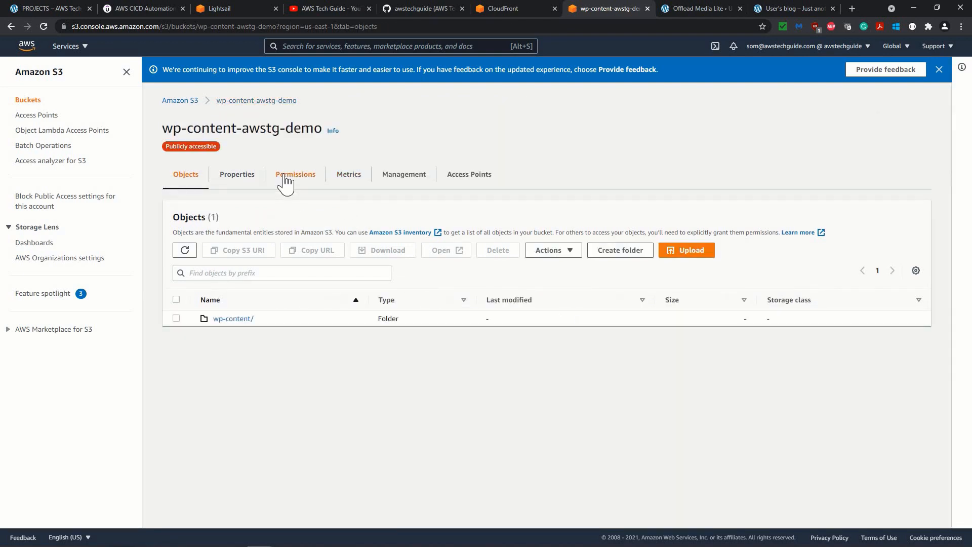
pyautogui.click(198, 357)
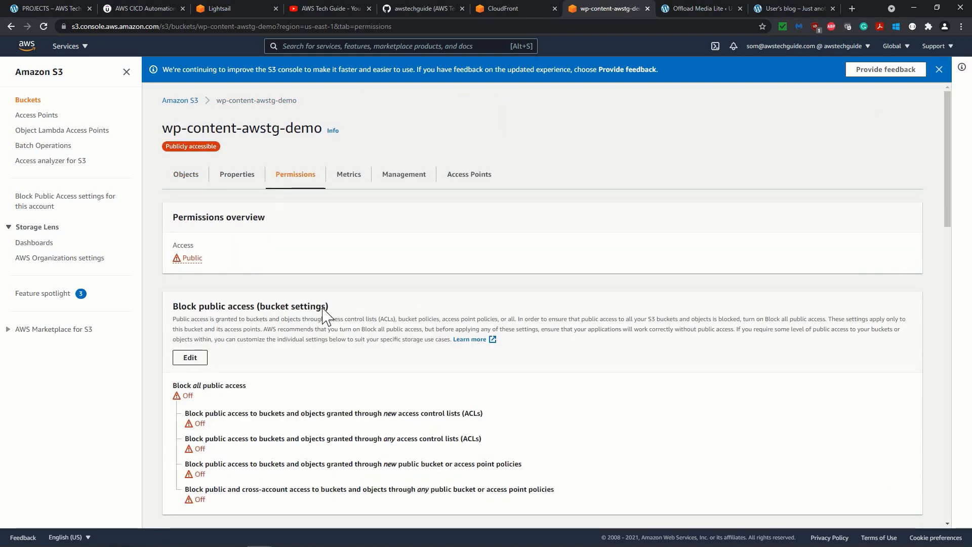
pyautogui.click(202, 249)
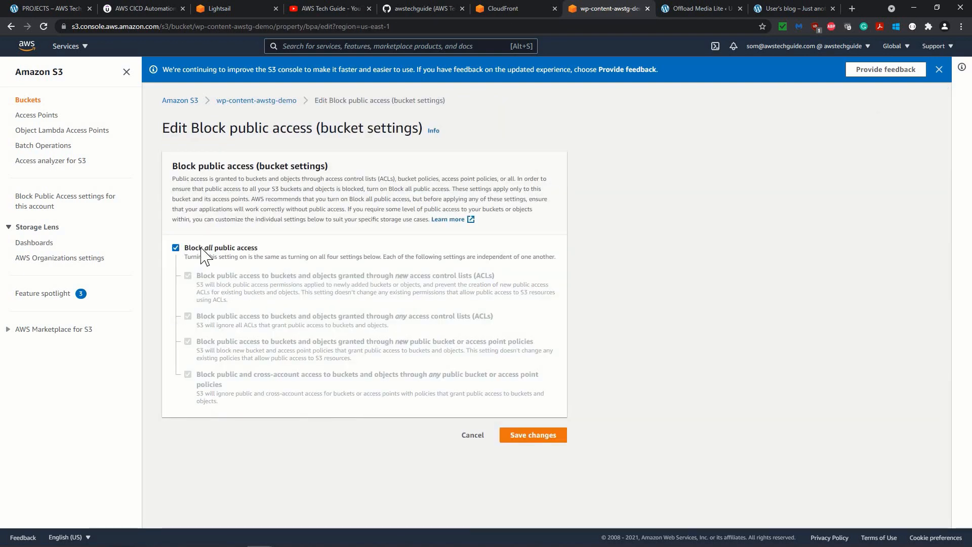
pyautogui.click(533, 442)
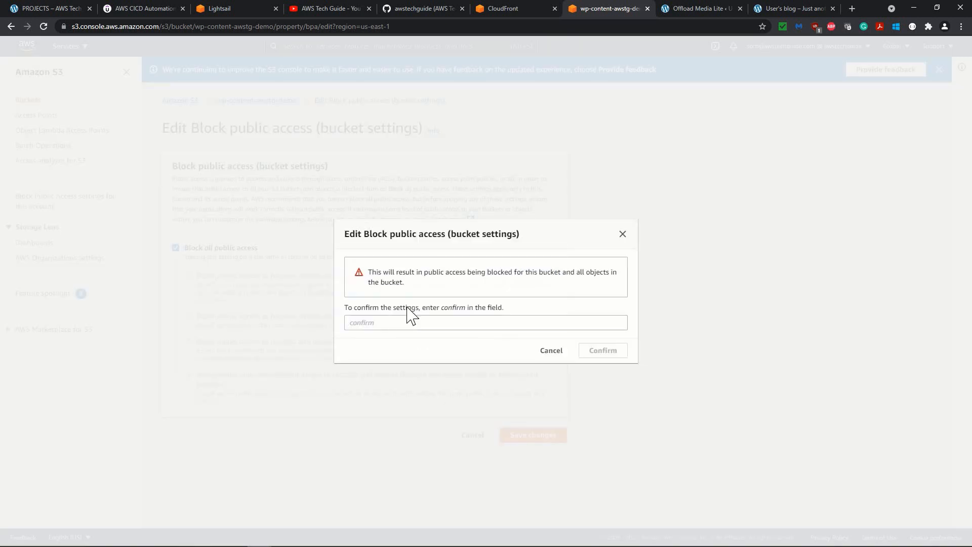
pyautogui.doubleClick(452, 308)
pyautogui.hotkey('ctrl', 'c')
pyautogui.click(407, 322)
pyautogui.hotkey('ctrl', 'v')
pyautogui.click(603, 351)
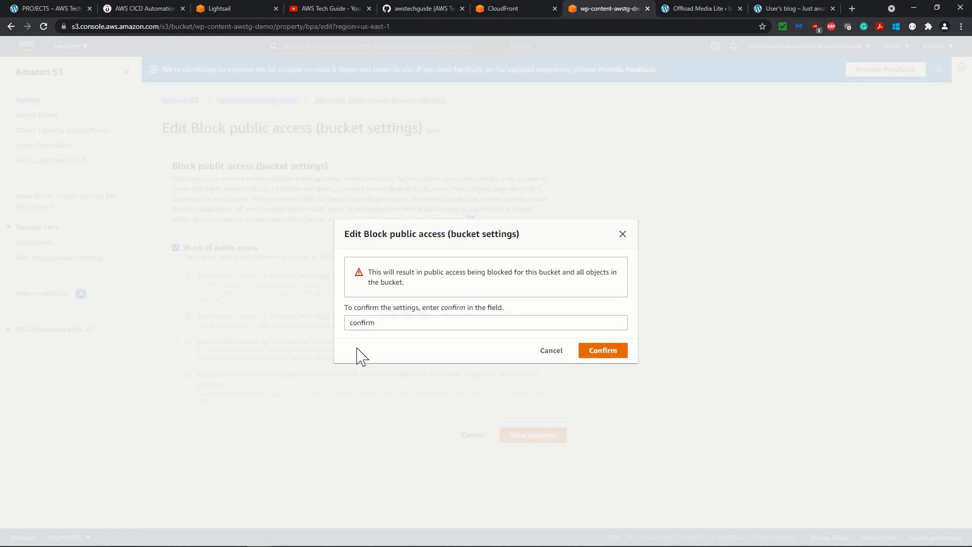
# Review the bucket's public access permissions and policy and go back to the brandnmarket.com home page.
pyautogui.scroll(-2, 210, 321)
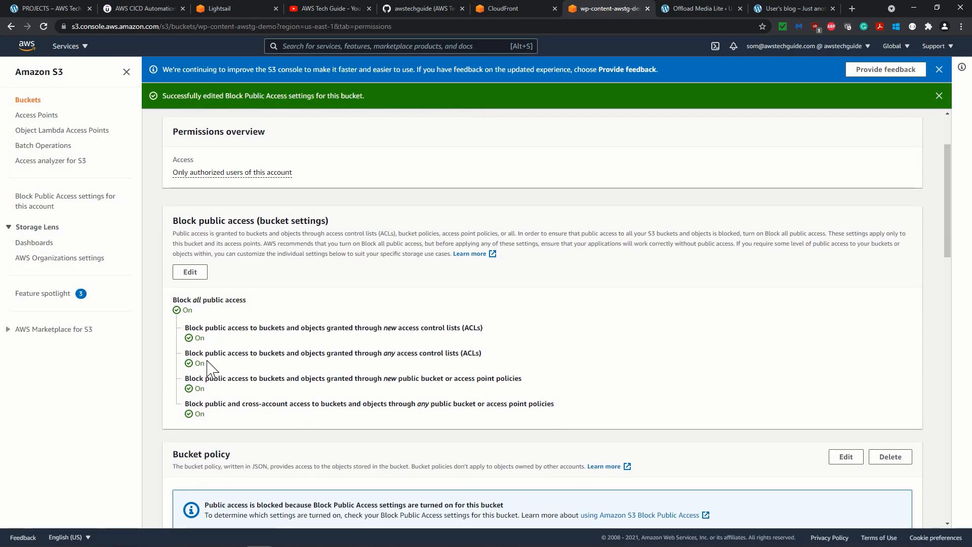
pyautogui.scroll(-6, 542, 324)
pyautogui.click(788, 9)
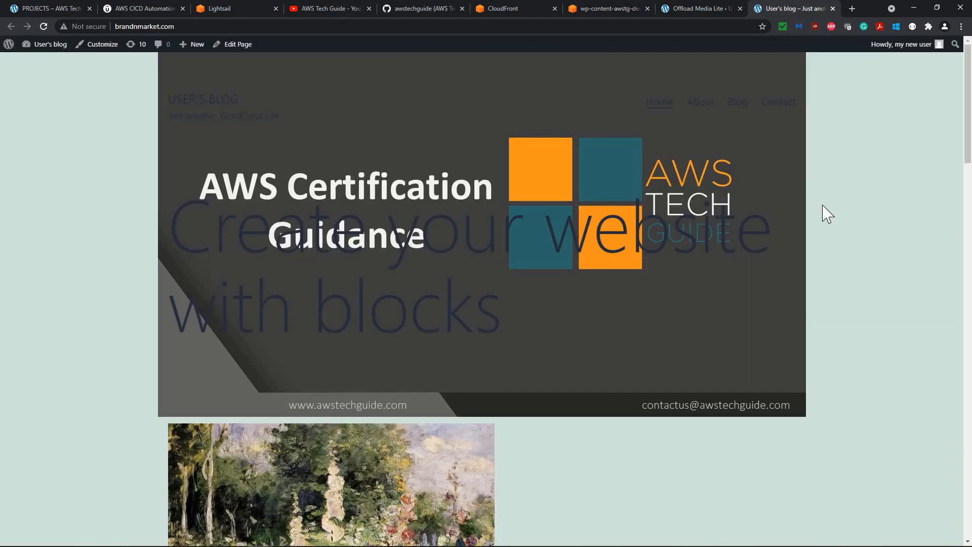